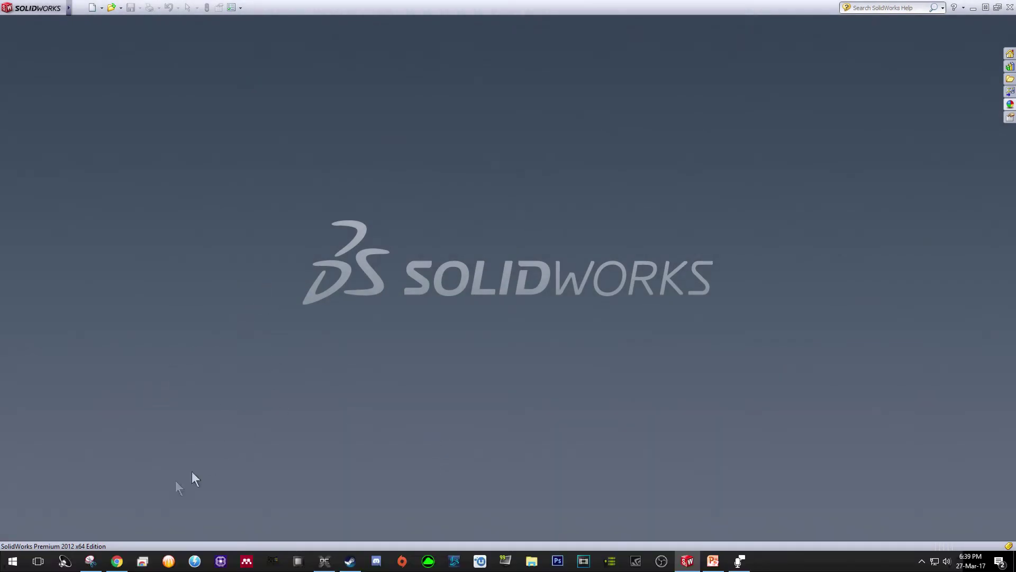
Step: Show the H1W9 reference slide with the dimensioned front view of the house-shaped plate
{"action": "left_click", "coordinate": [91, 560]}
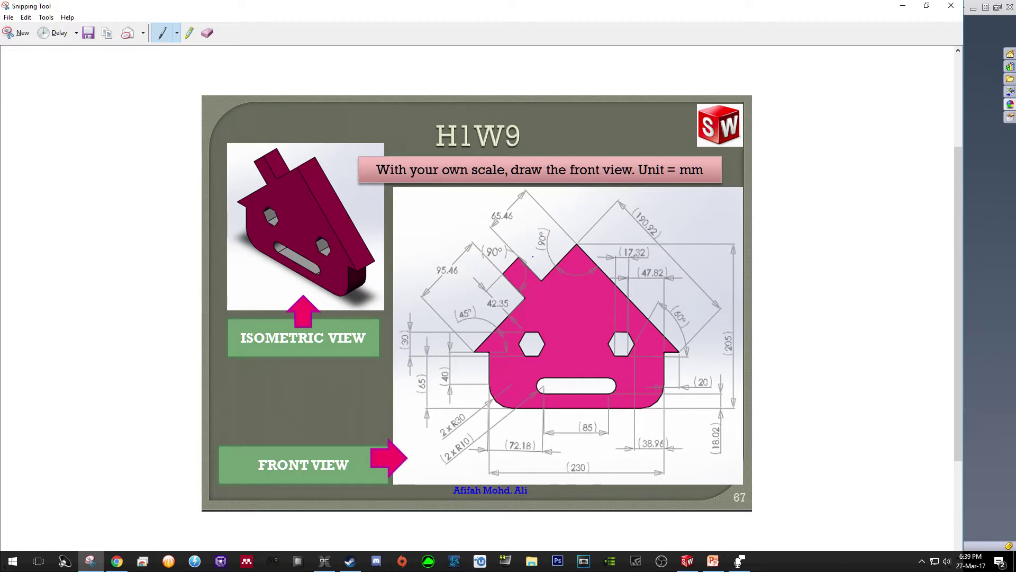
Step: Minimize the Snipping Tool slide to get back to the empty SolidWorks window
{"action": "left_click", "coordinate": [902, 5]}
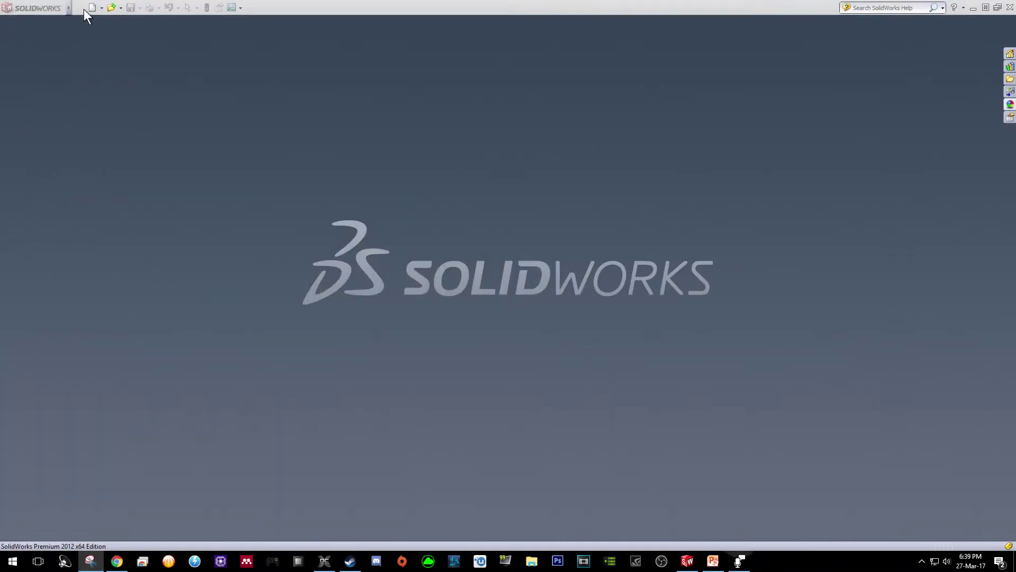
Step: Create a new part and start a sketch on the Front Plane
{"action": "left_click", "coordinate": [91, 8]}
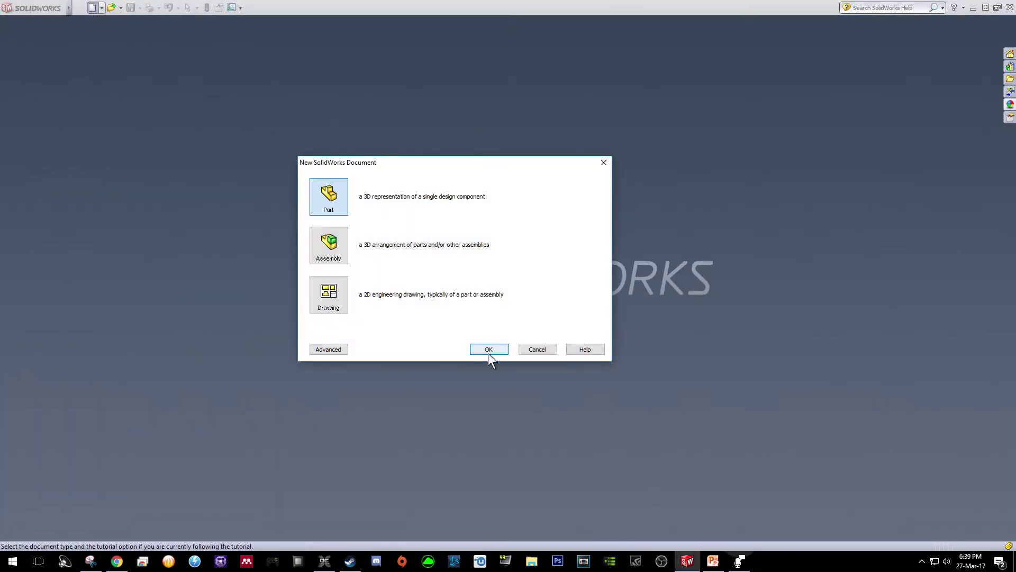
{"action": "left_click", "coordinate": [488, 351]}
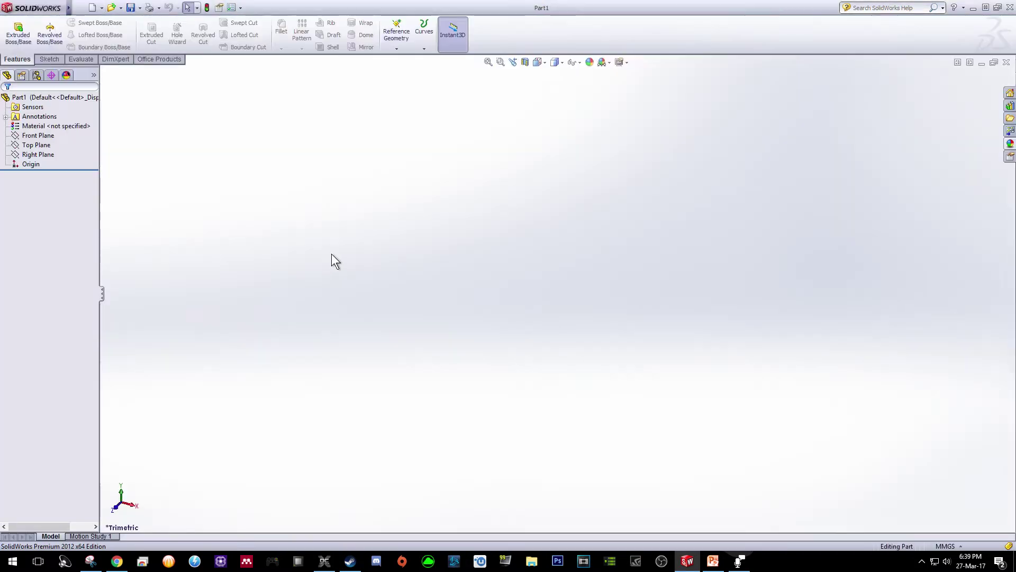
{"action": "left_click", "coordinate": [47, 60]}
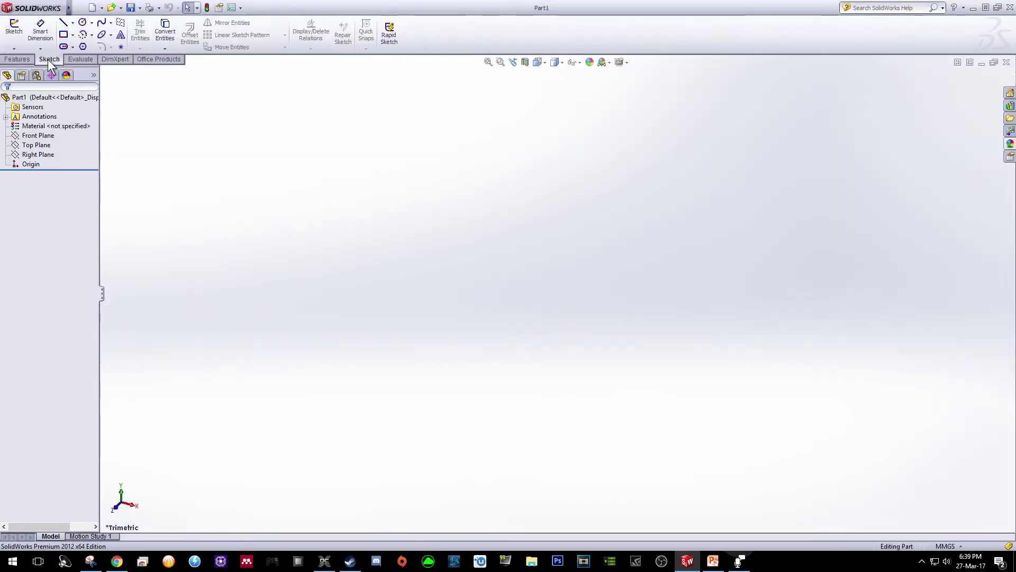
{"action": "left_click", "coordinate": [14, 32]}
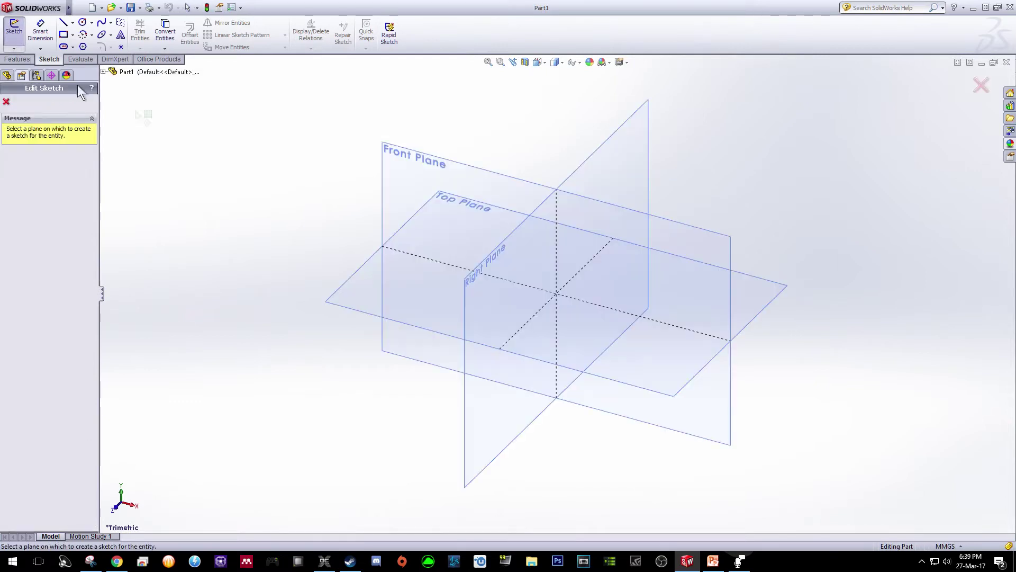
{"action": "left_click", "coordinate": [397, 171]}
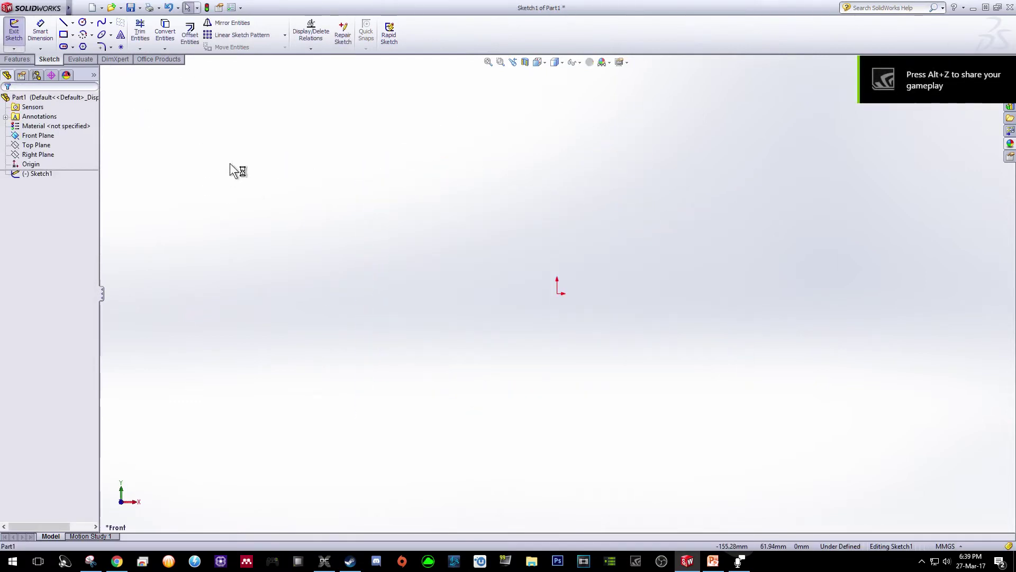
Step: Draw a horizontal base line rightward and a vertical line upward from the origin
{"action": "left_click", "coordinate": [62, 22]}
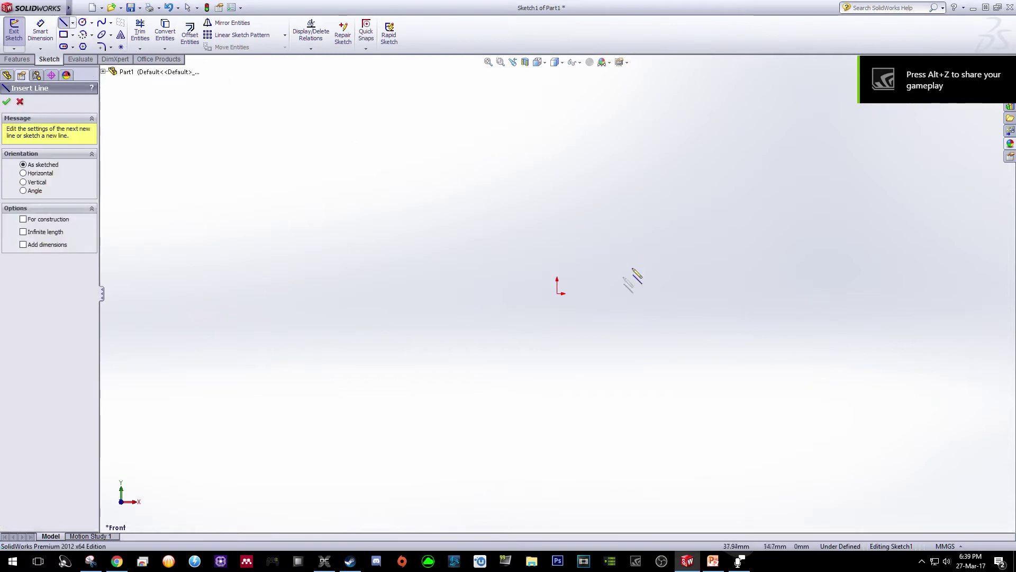
{"action": "left_click", "coordinate": [557, 294]}
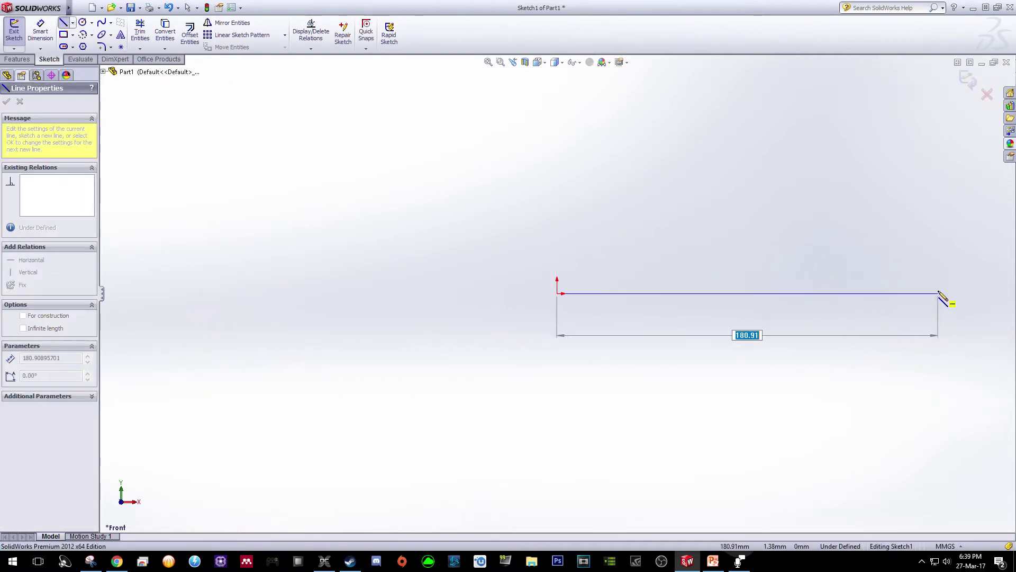
{"action": "left_click", "coordinate": [943, 293]}
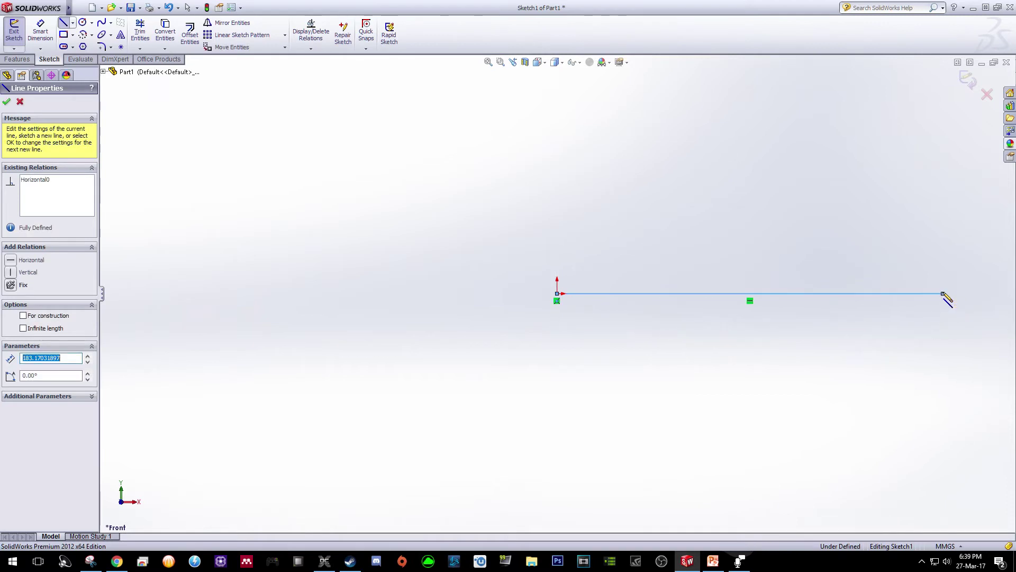
{"action": "key", "text": "Escape"}
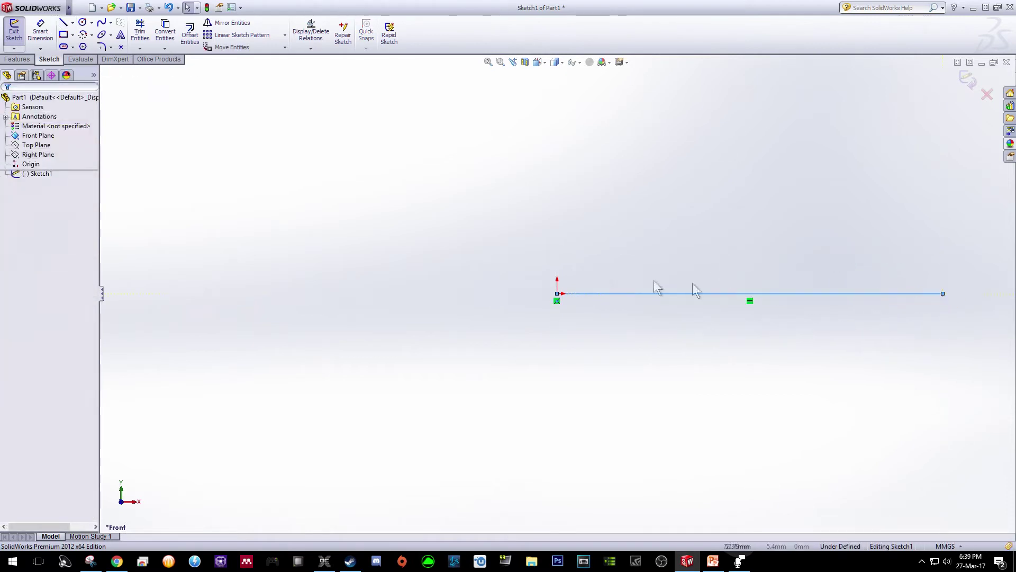
{"action": "left_click", "coordinate": [62, 22]}
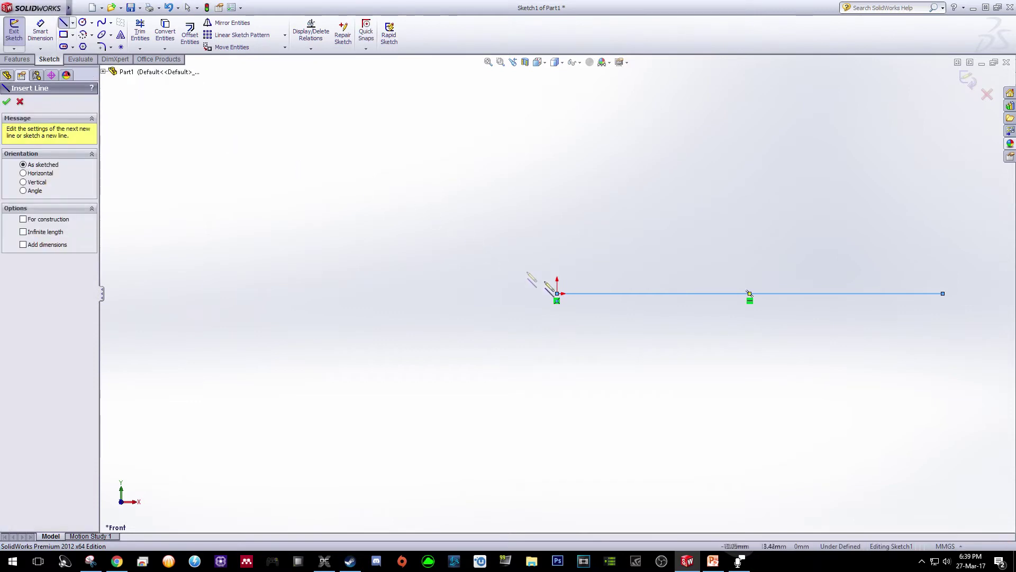
{"action": "left_click", "coordinate": [557, 293]}
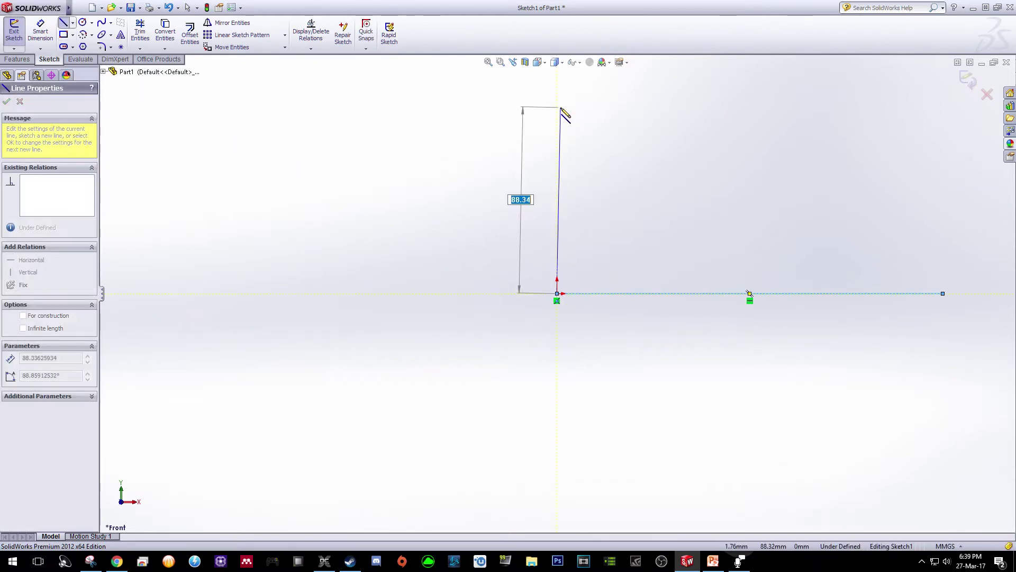
{"action": "left_click", "coordinate": [557, 92]}
{"action": "key", "text": "Escape"}
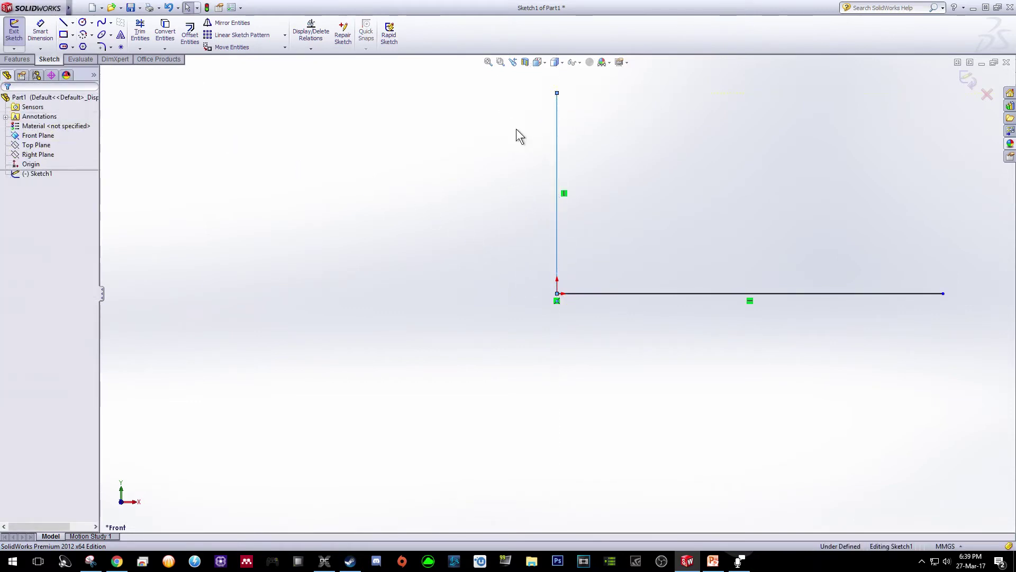
{"action": "left_click", "coordinate": [488, 62]}
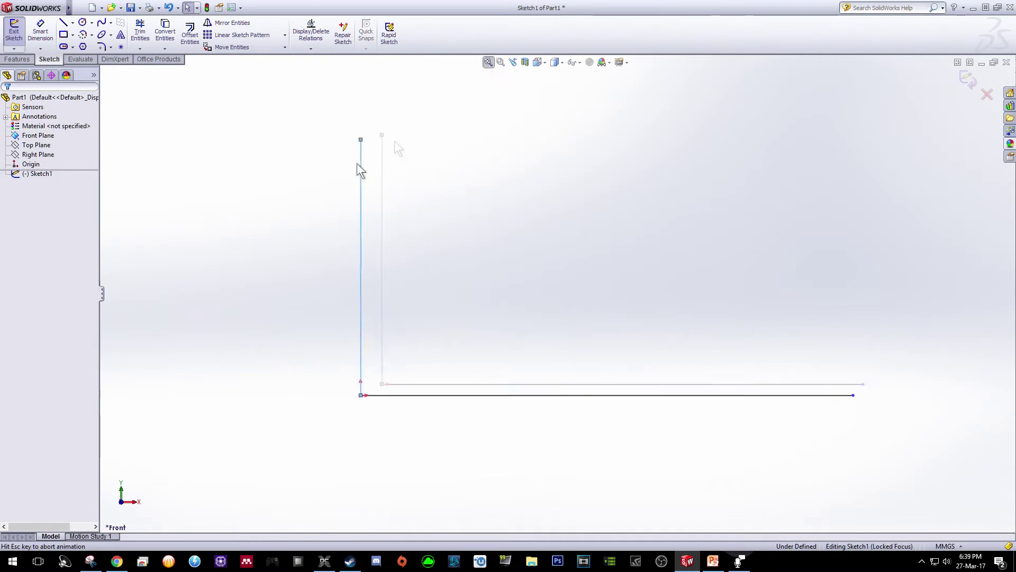
{"action": "left_click", "coordinate": [82, 23]}
Step: Draw a 30 mm radius circle touching the base line near the corner
{"action": "left_click", "coordinate": [436, 327]}
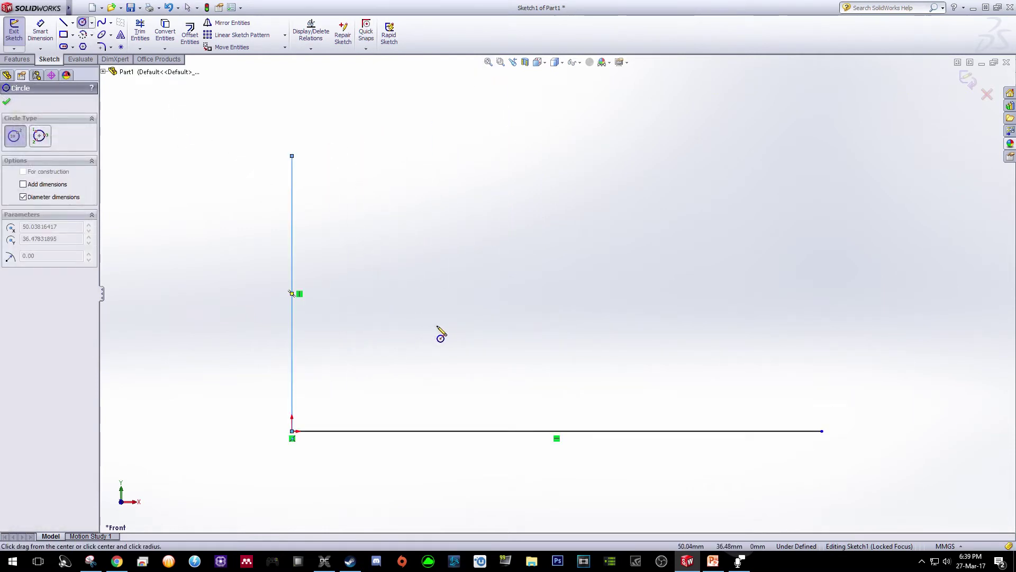
{"action": "left_click", "coordinate": [433, 432]}
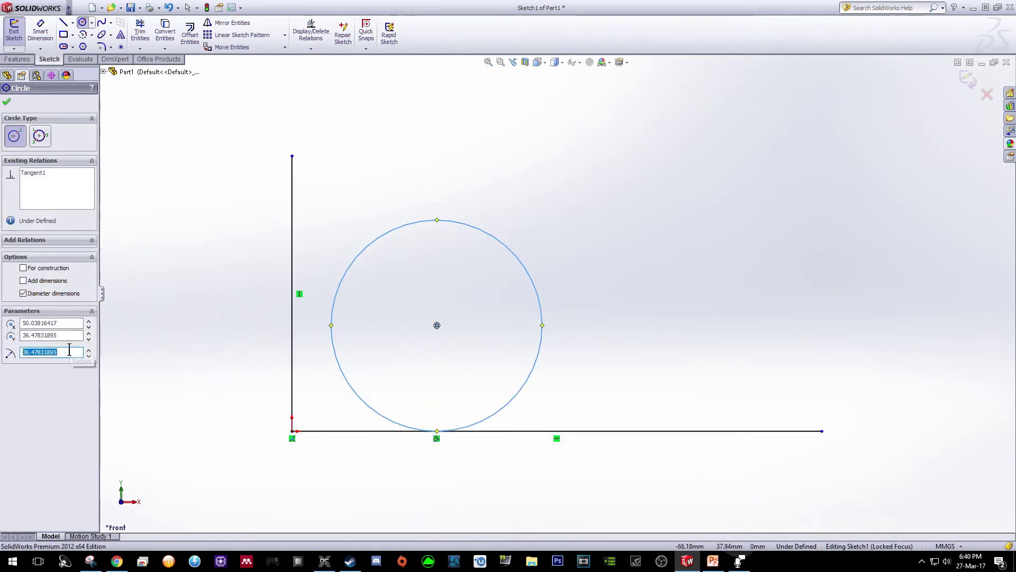
{"action": "type", "text": "3"}
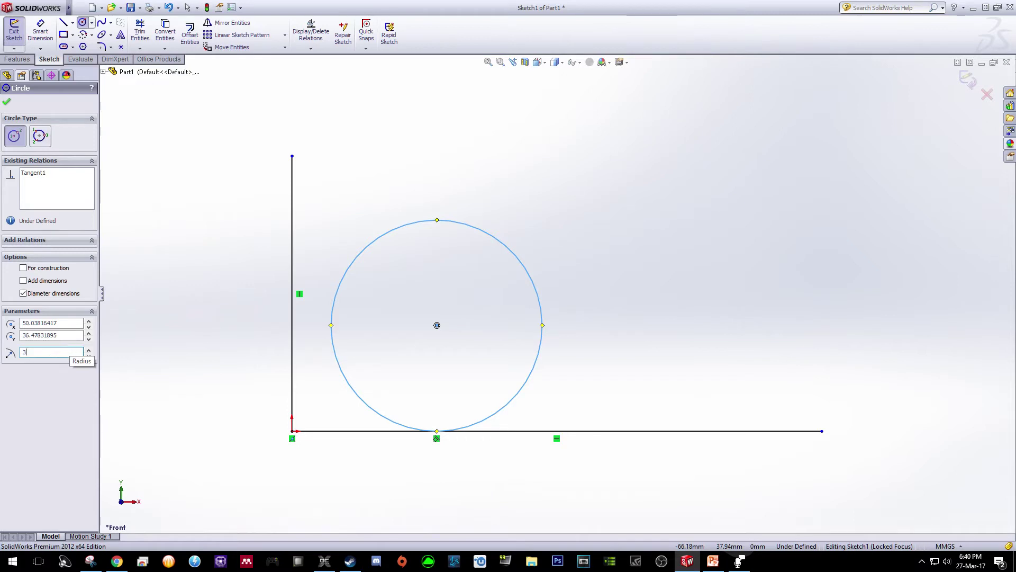
{"action": "type", "text": "0"}
{"action": "key", "text": "Return"}
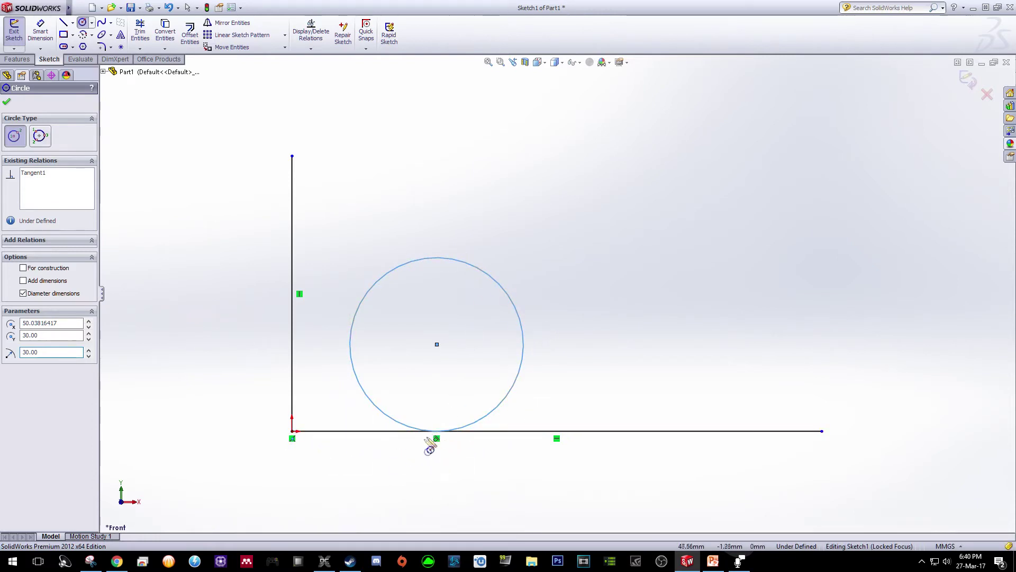
{"action": "key", "text": "Escape"}
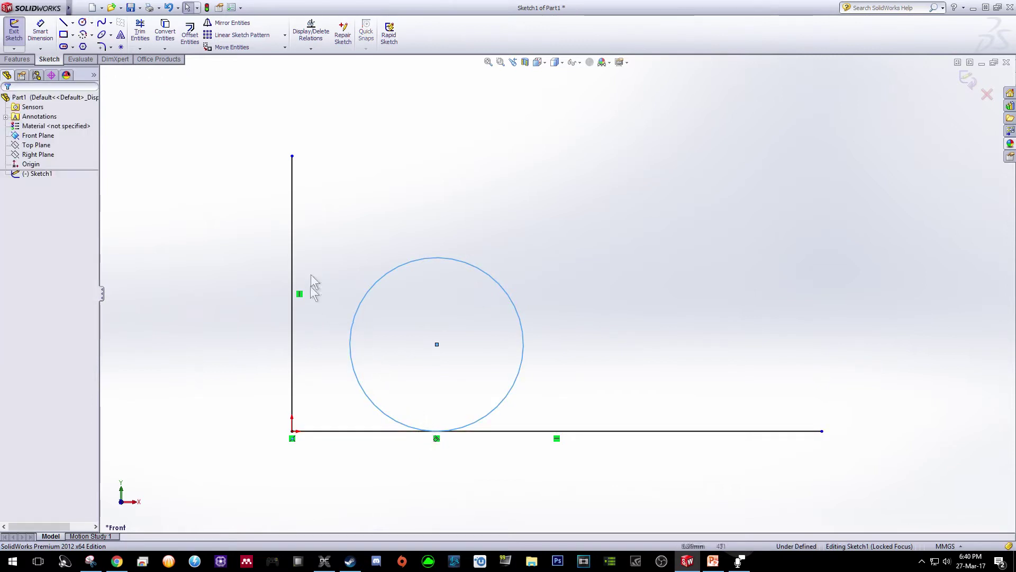
{"action": "left_click", "coordinate": [352, 374]}
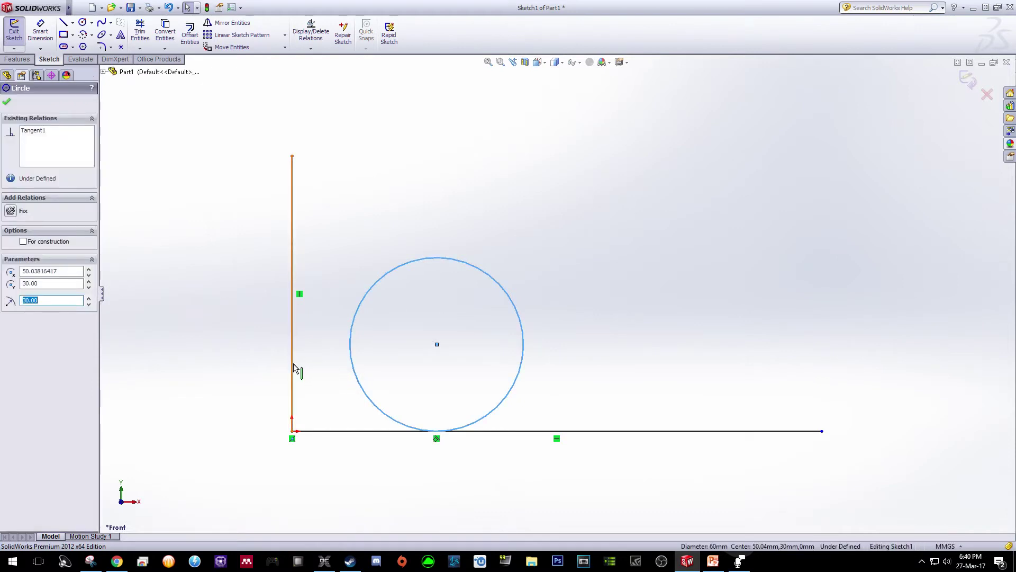
{"action": "key", "text": "Escape"}
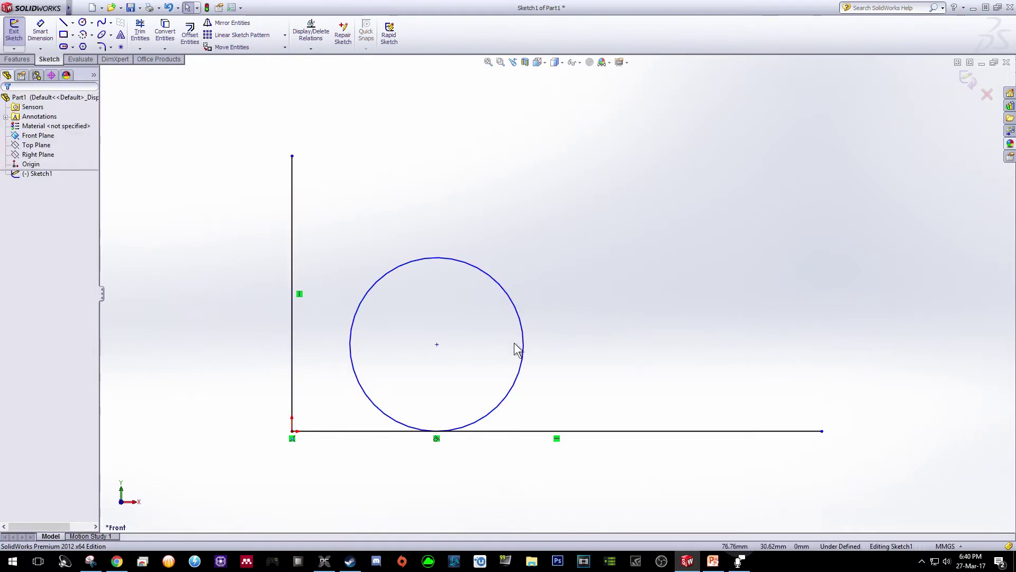
Step: Make the circle tangent to the vertical line
{"action": "left_click", "coordinate": [350, 351]}
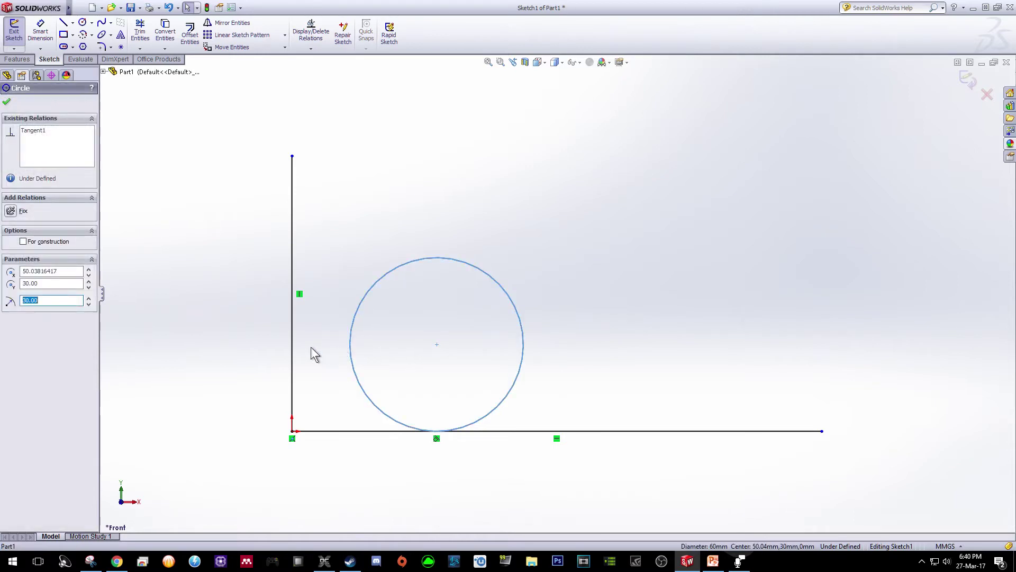
{"action": "left_click", "coordinate": [292, 341], "text": "ctrl"}
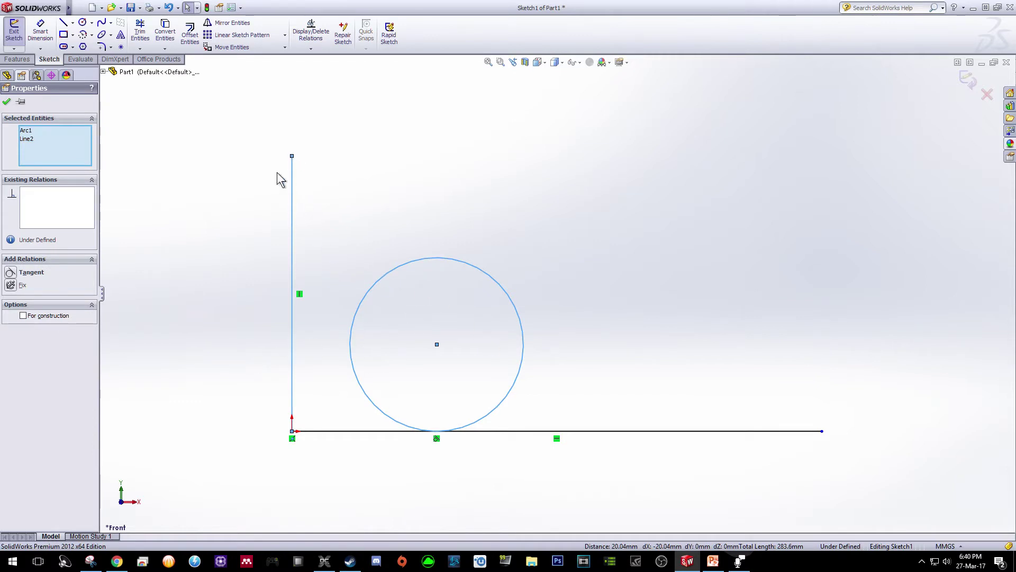
{"action": "left_click", "coordinate": [13, 274]}
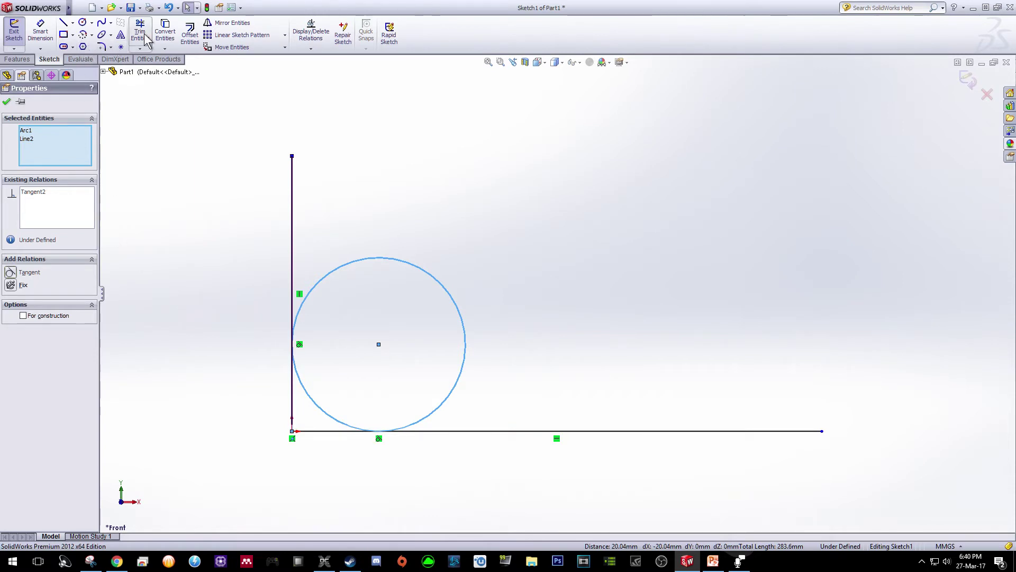
{"action": "left_click", "coordinate": [7, 101]}
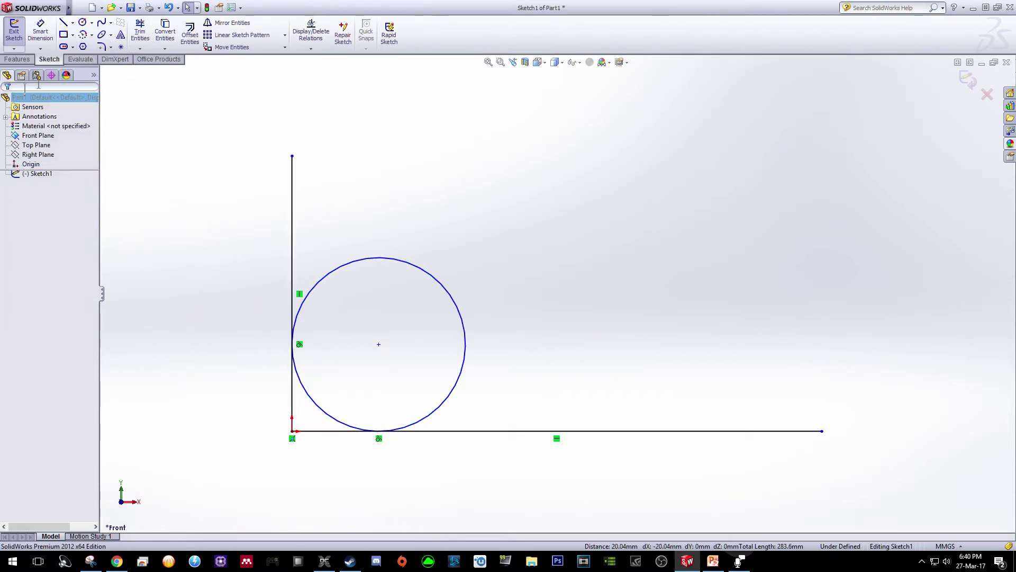
Step: Trim the circle and line overlaps to leave only the corner arc
{"action": "left_click", "coordinate": [140, 31]}
{"action": "left_click", "coordinate": [400, 263]}
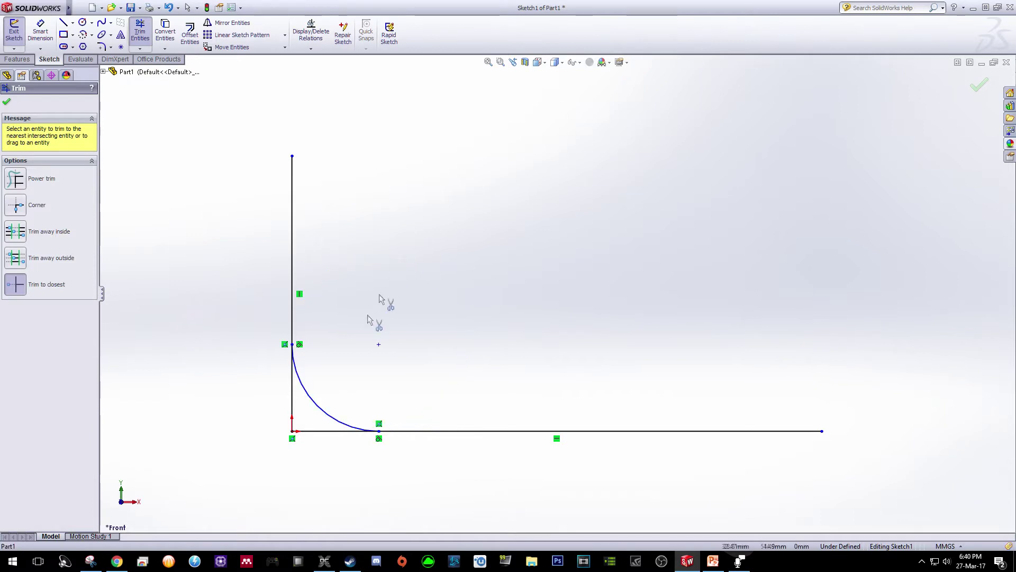
{"action": "left_click", "coordinate": [294, 403]}
{"action": "left_click", "coordinate": [307, 432]}
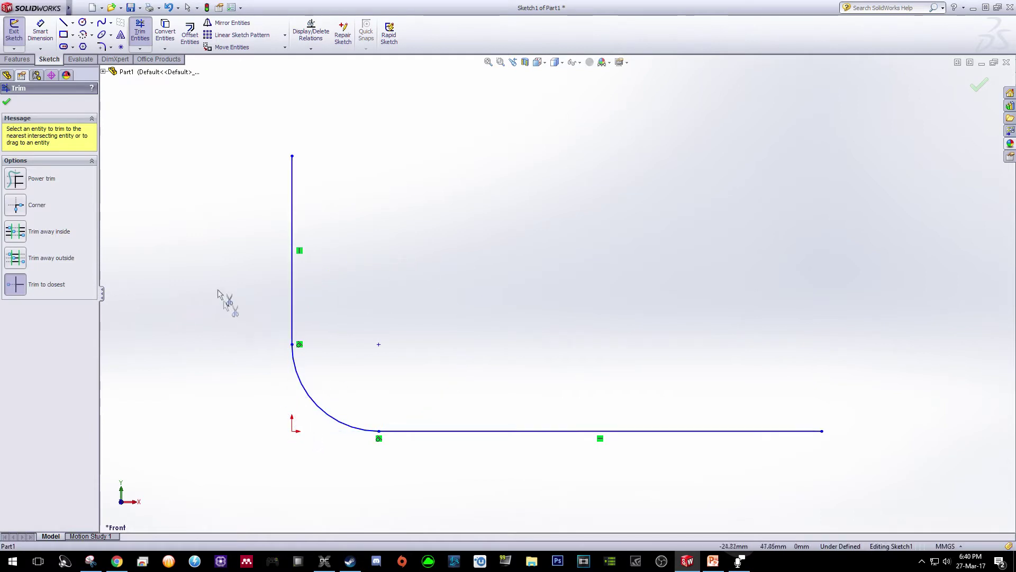
{"action": "left_click", "coordinate": [48, 29]}
Step: Dimension the vertical wall to a length of 40
{"action": "left_click", "coordinate": [291, 195]}
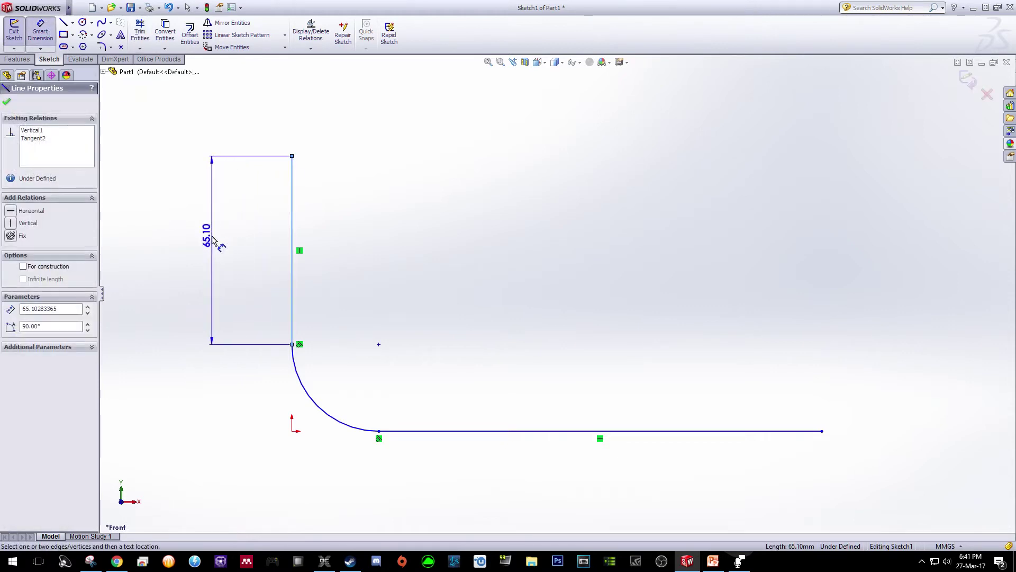
{"action": "left_click", "coordinate": [195, 249]}
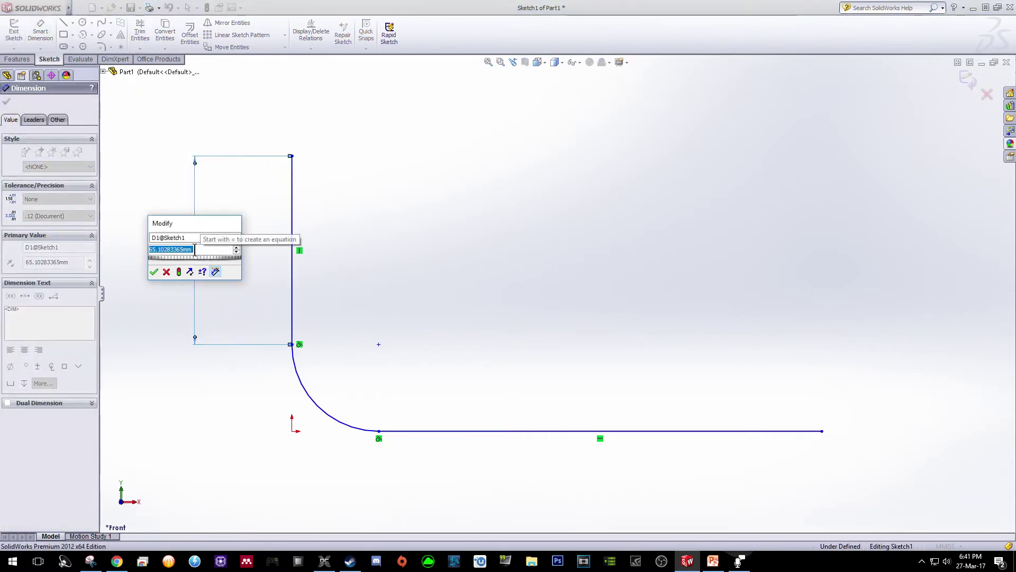
{"action": "type", "text": "40"}
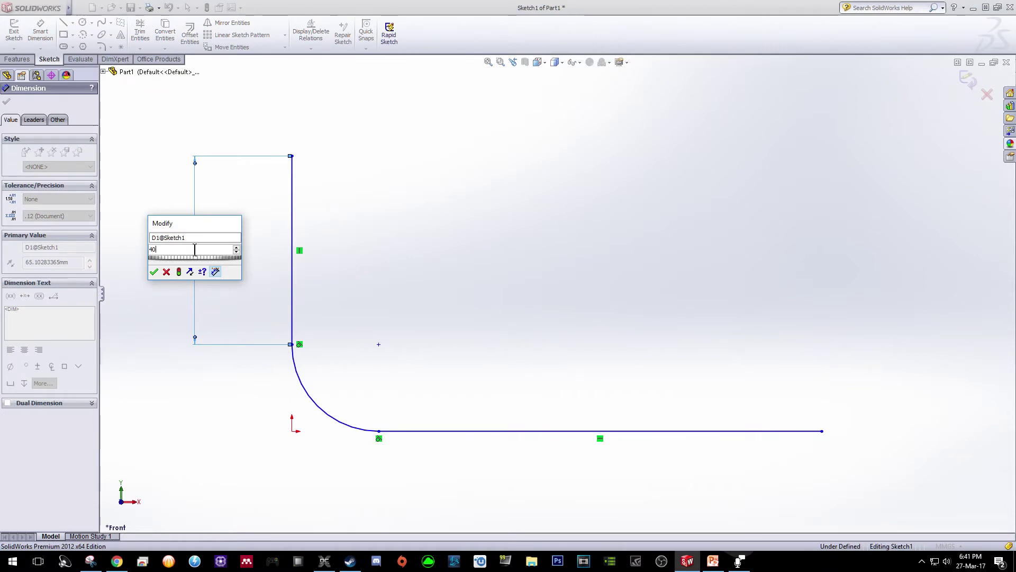
{"action": "key", "text": "Return"}
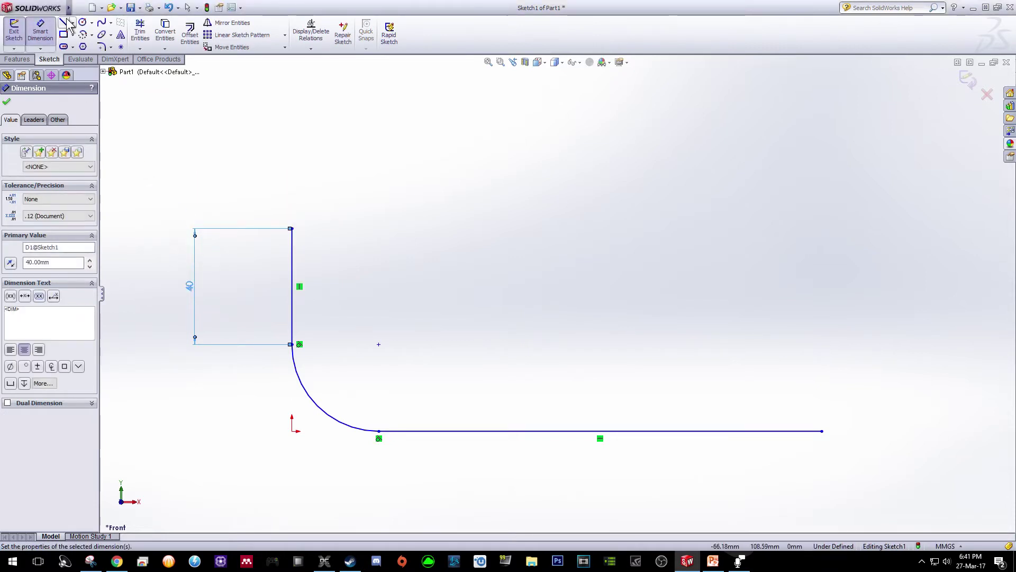
{"action": "key", "text": "Escape"}
Step: Draw a 20-long horizontal line leftward from the wall's top corner
{"action": "left_click", "coordinate": [63, 22]}
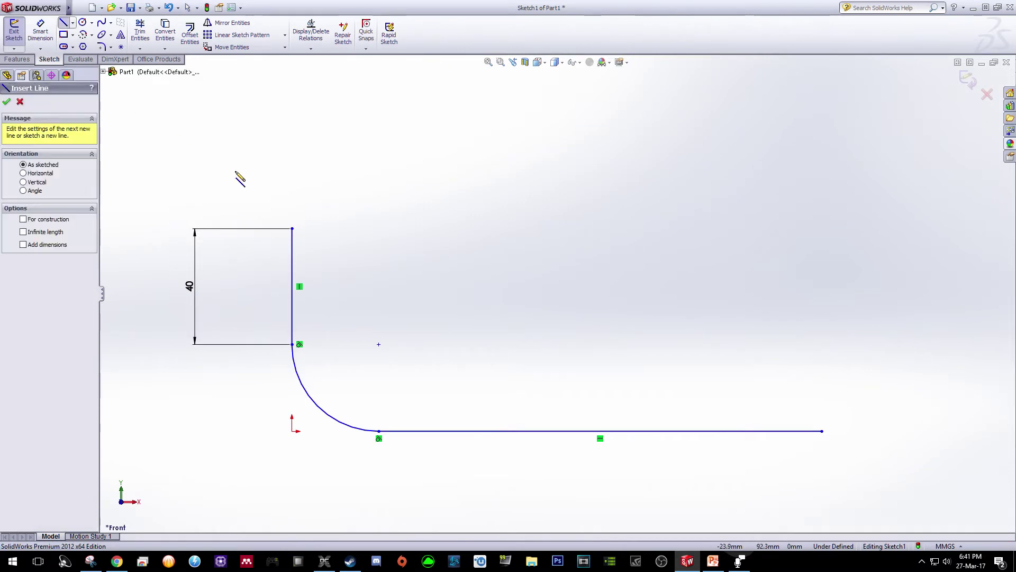
{"action": "left_click", "coordinate": [292, 229]}
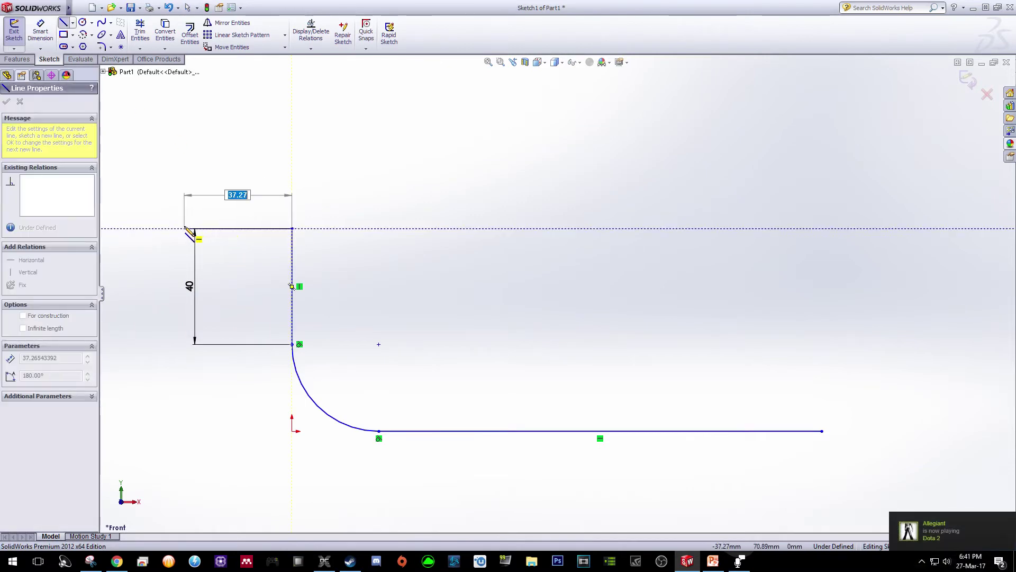
{"action": "left_click", "coordinate": [185, 229]}
{"action": "key", "text": "Escape"}
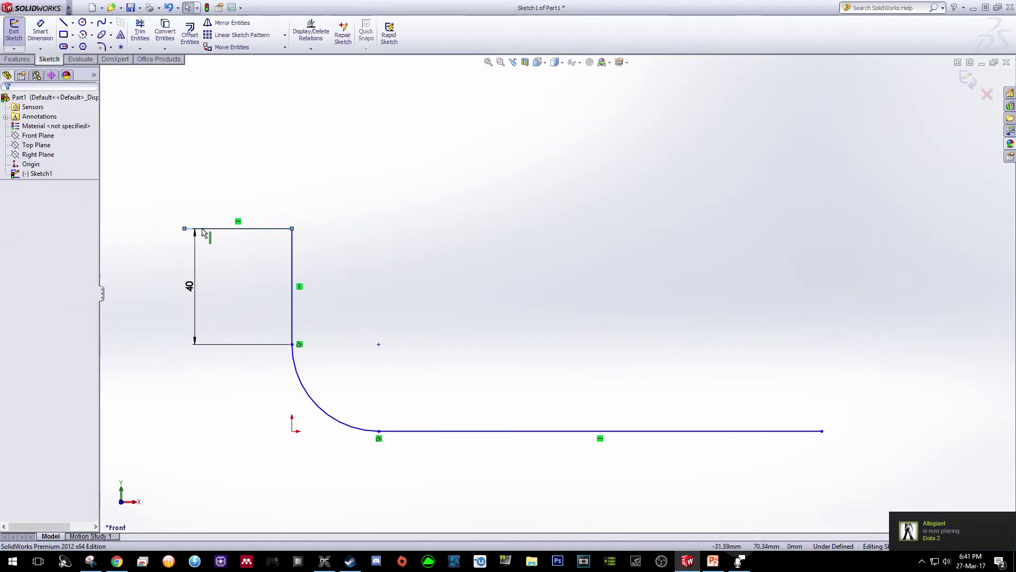
{"action": "left_click", "coordinate": [204, 229]}
{"action": "type", "text": "20"}
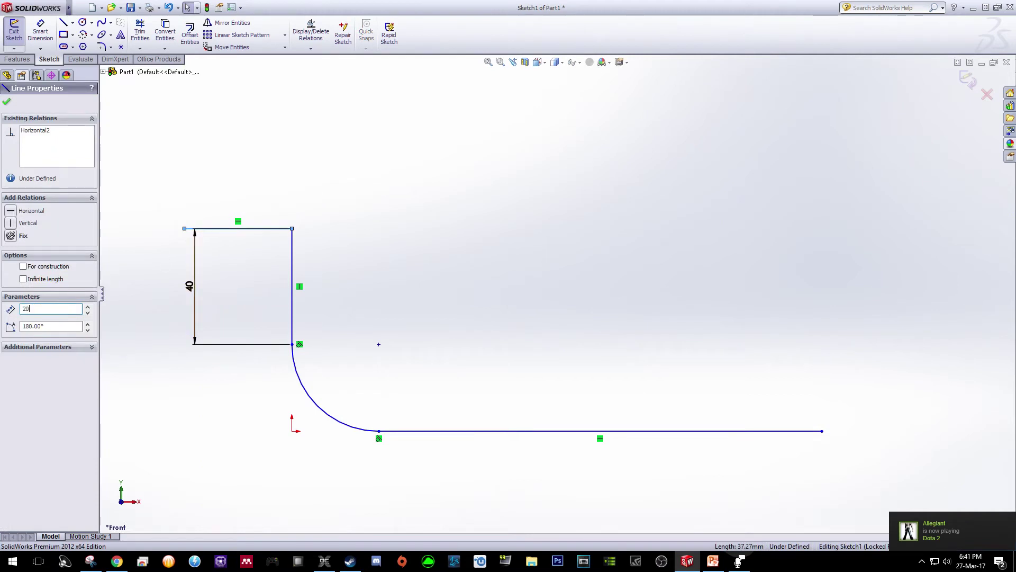
{"action": "key", "text": "Return"}
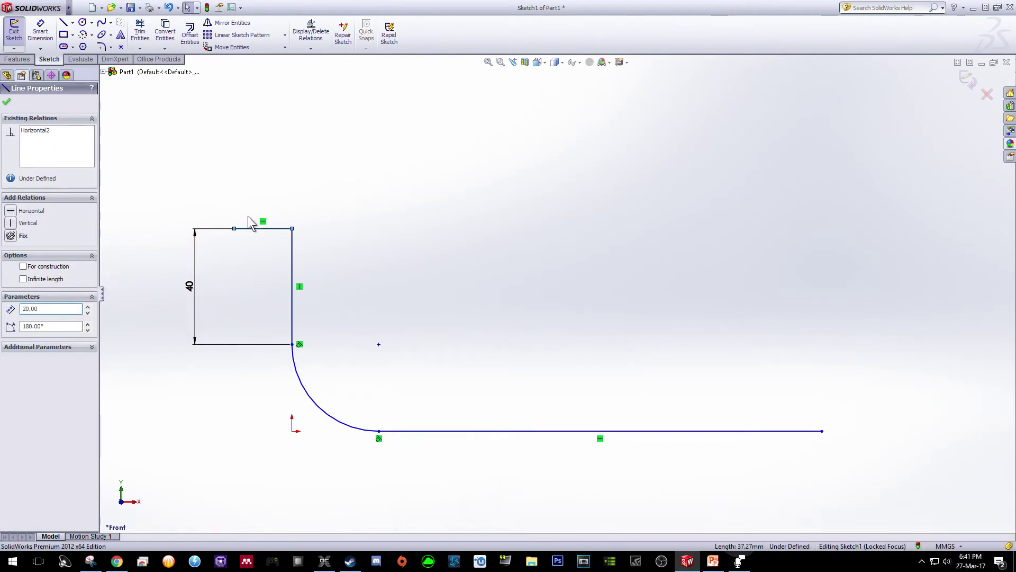
Step: Draw a 45° roof line from the top line's left end and enter length 190.92
{"action": "left_click", "coordinate": [63, 23]}
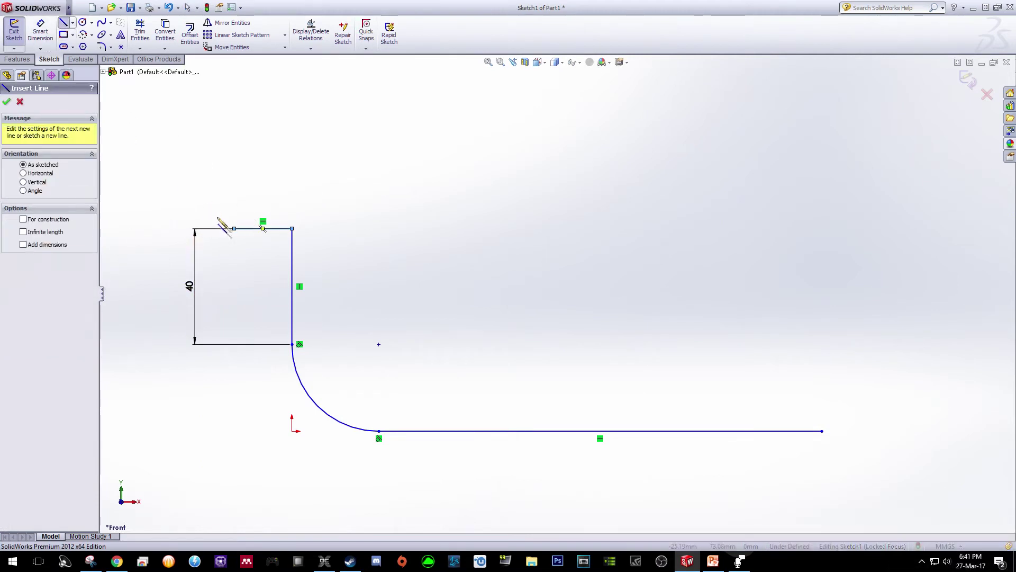
{"action": "left_click", "coordinate": [235, 228]}
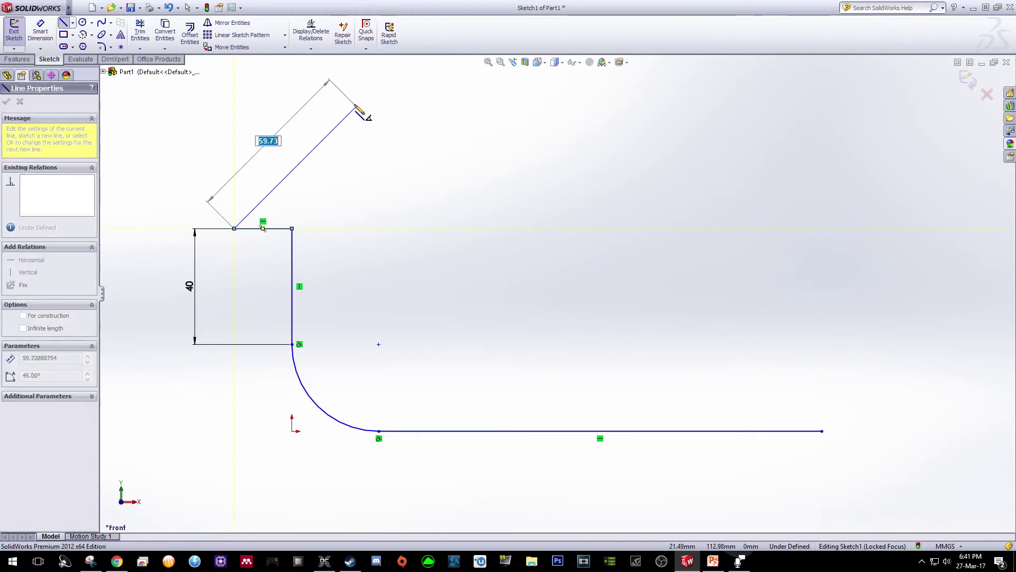
{"action": "left_click", "coordinate": [357, 107]}
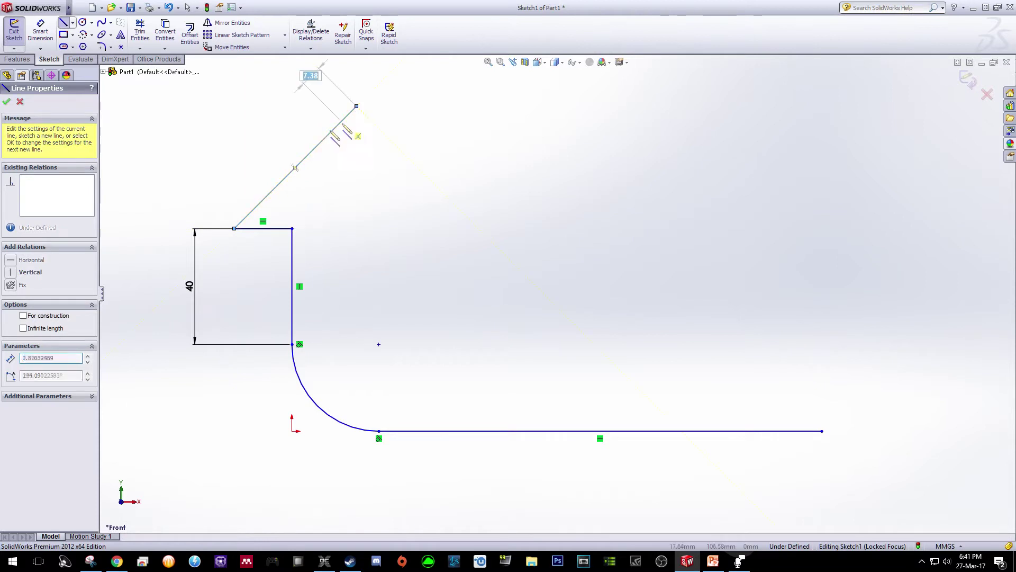
{"action": "key", "text": "Escape"}
{"action": "left_click", "coordinate": [258, 206]}
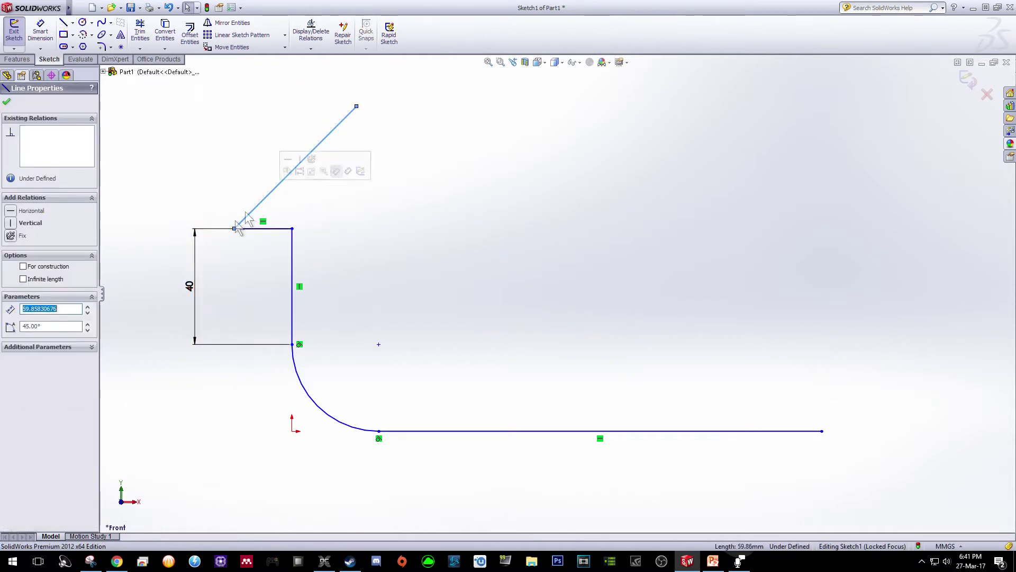
{"action": "double_click", "coordinate": [25, 327]}
{"action": "double_click", "coordinate": [71, 308]}
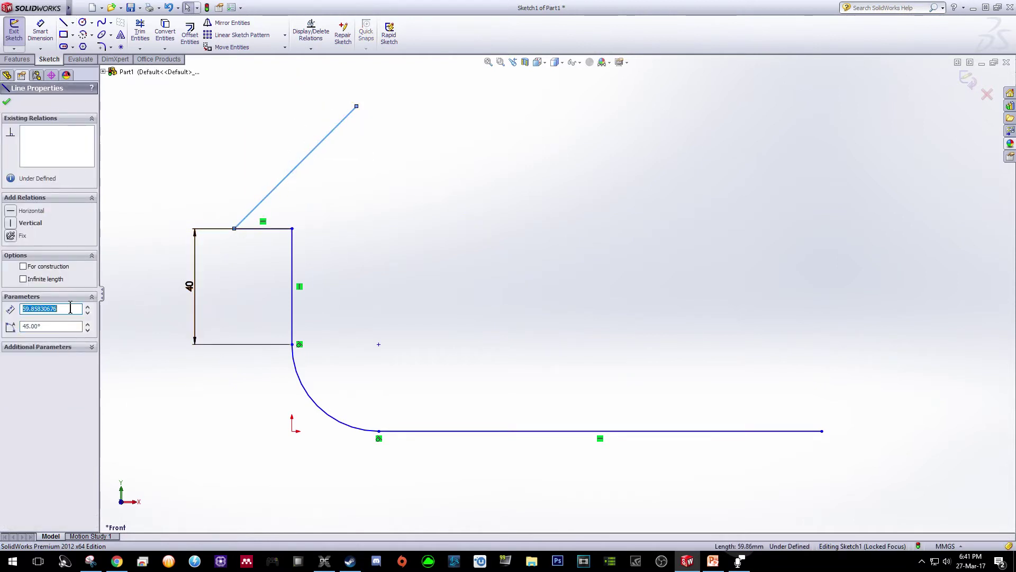
{"action": "type", "text": "190.92"}
Step: Commit the 190.92 roof line length and fit the whole sketch in view
{"action": "key", "text": "Return"}
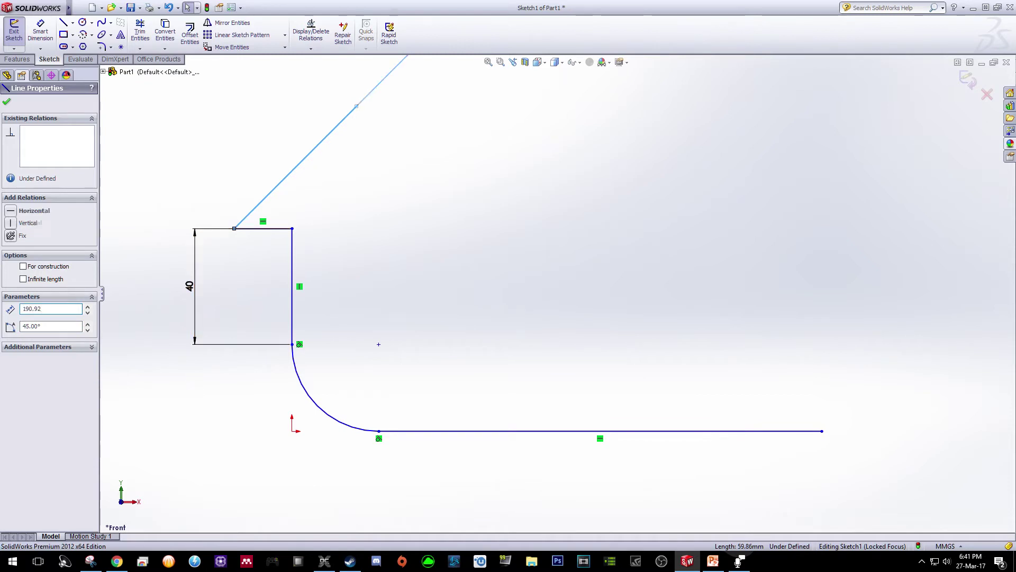
{"action": "left_click", "coordinate": [488, 63]}
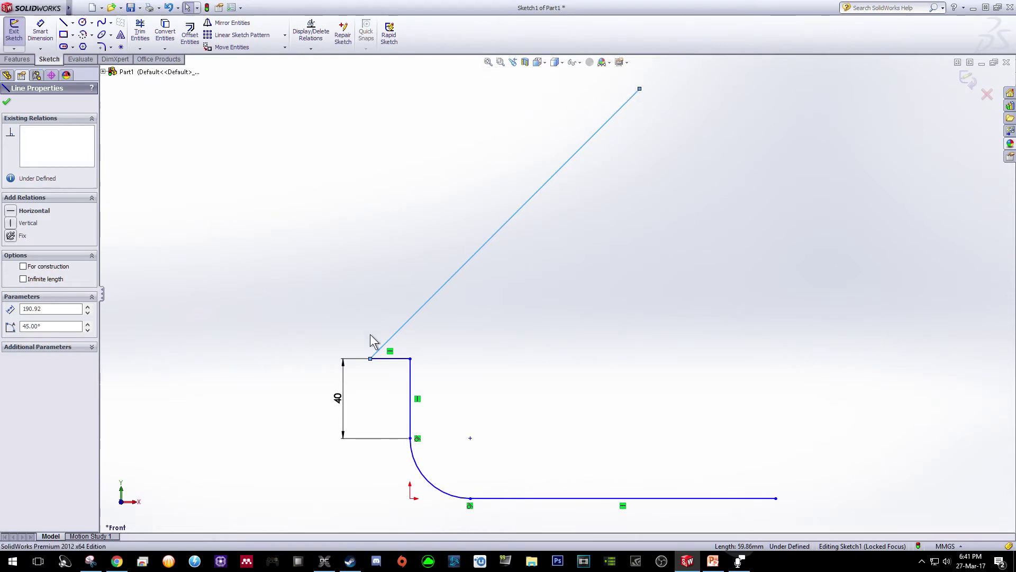
{"action": "scroll", "coordinate": [503, 409], "scroll_direction": "up", "scroll_amount": 4}
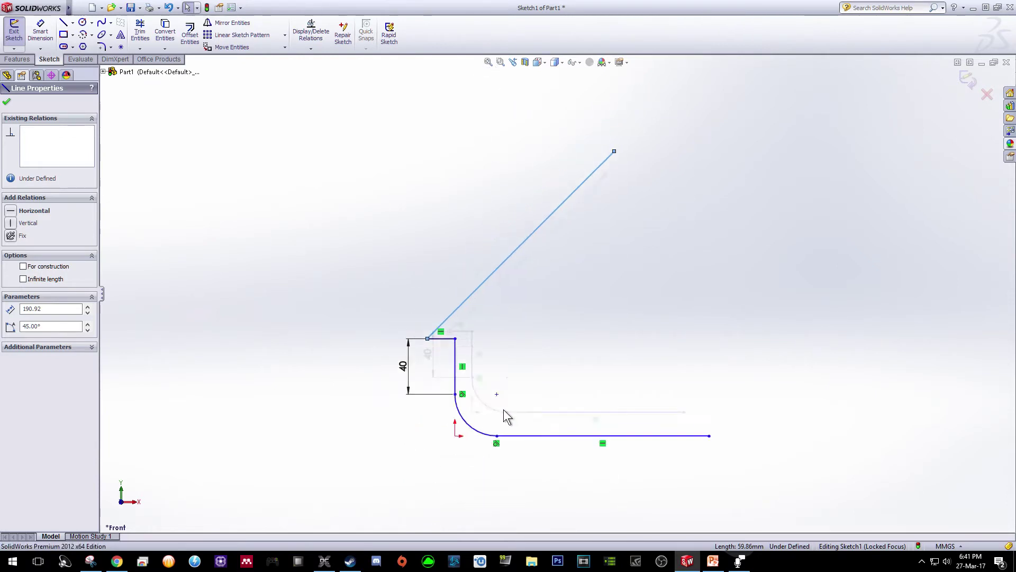
{"action": "middle_click_drag", "start_coordinate": [504, 408], "coordinate": [541, 228], "text": "ctrl"}
{"action": "scroll", "coordinate": [628, 158], "scroll_direction": "up", "scroll_amount": 3}
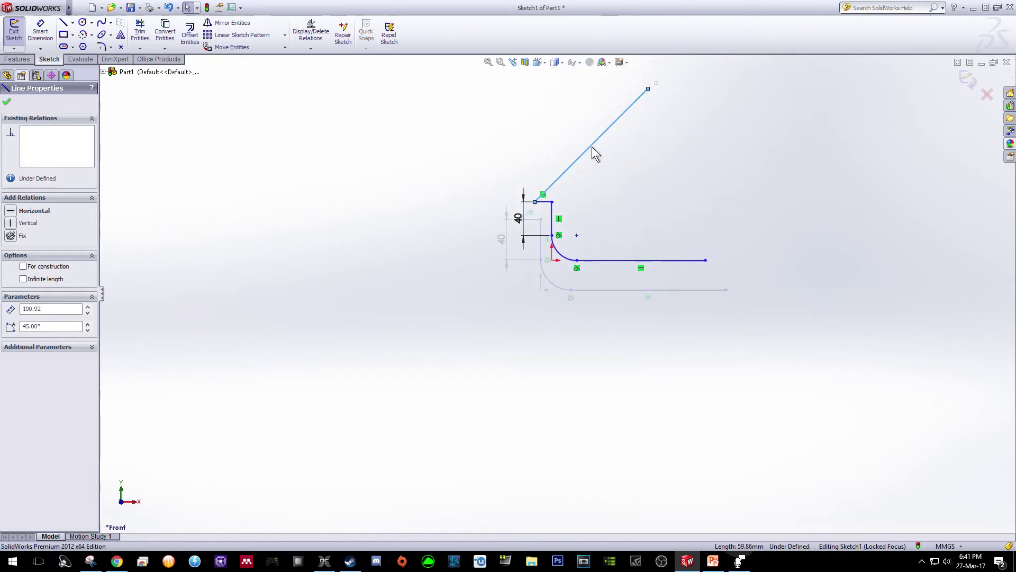
{"action": "scroll", "coordinate": [594, 154], "scroll_direction": "down", "scroll_amount": 4}
{"action": "scroll", "coordinate": [500, 347], "scroll_direction": "down", "scroll_amount": 3}
{"action": "scroll", "coordinate": [498, 333], "scroll_direction": "down", "scroll_amount": 2}
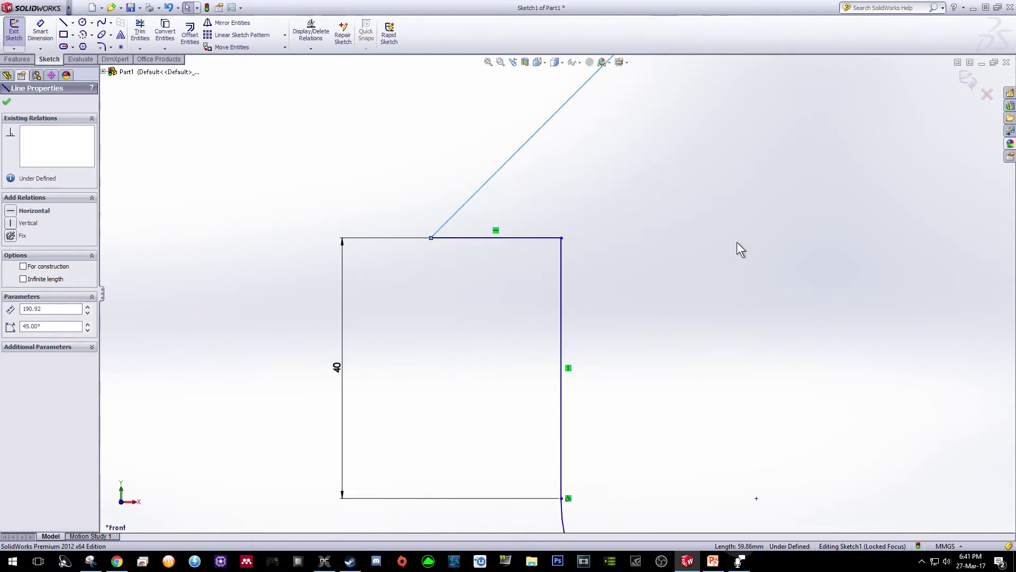
{"action": "left_click", "coordinate": [488, 63]}
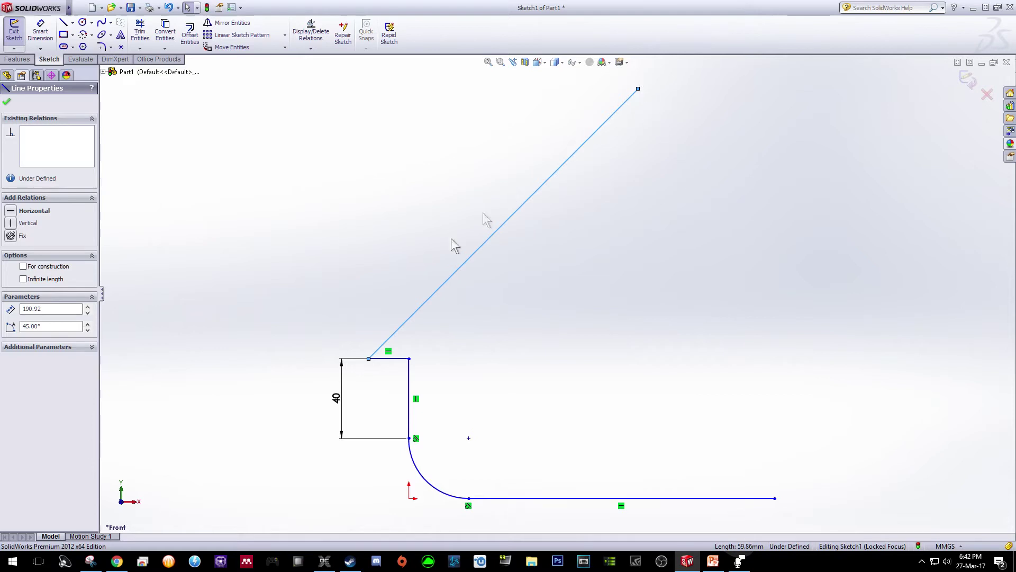
{"action": "left_click", "coordinate": [354, 289]}
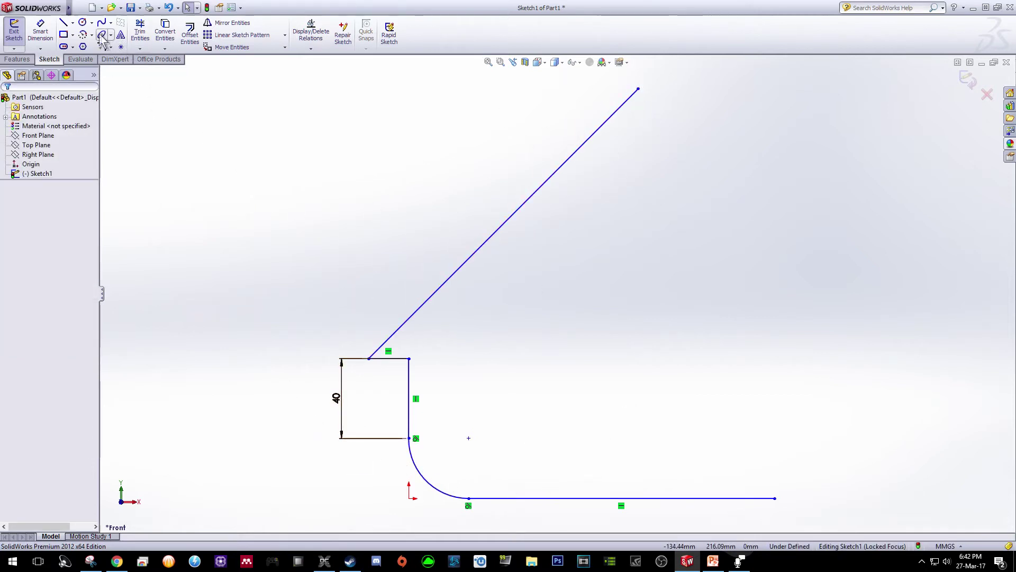
Step: Draw a vertical centerline down from the roof line's top end
{"action": "left_click", "coordinate": [73, 23]}
{"action": "left_click", "coordinate": [88, 45]}
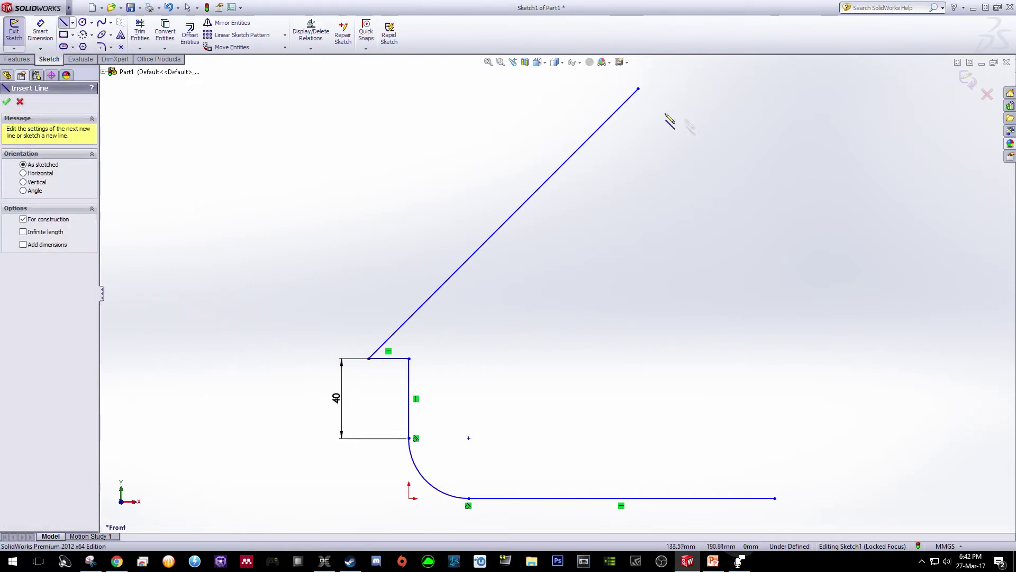
{"action": "left_click", "coordinate": [638, 89]}
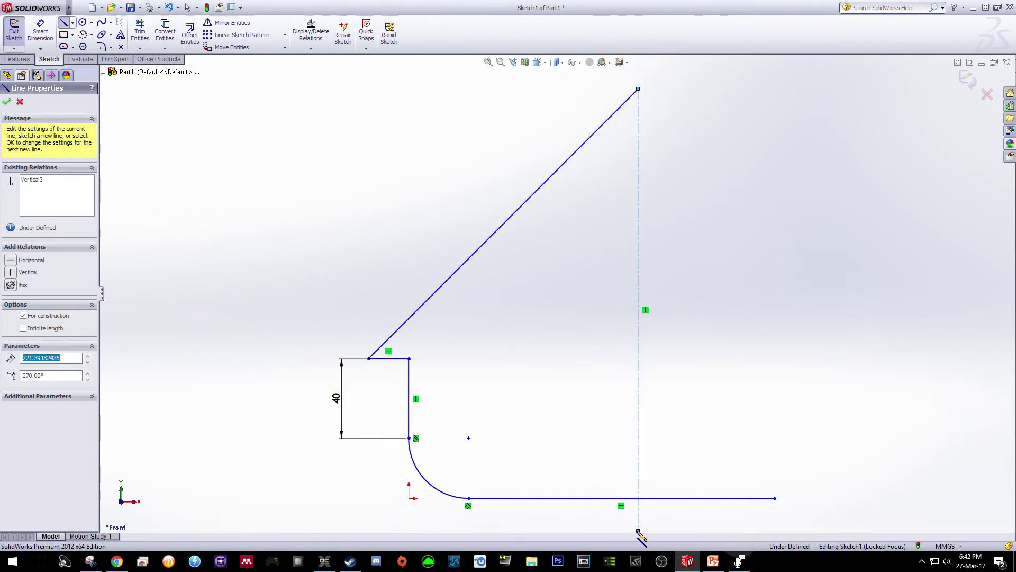
{"action": "key", "text": "Escape"}
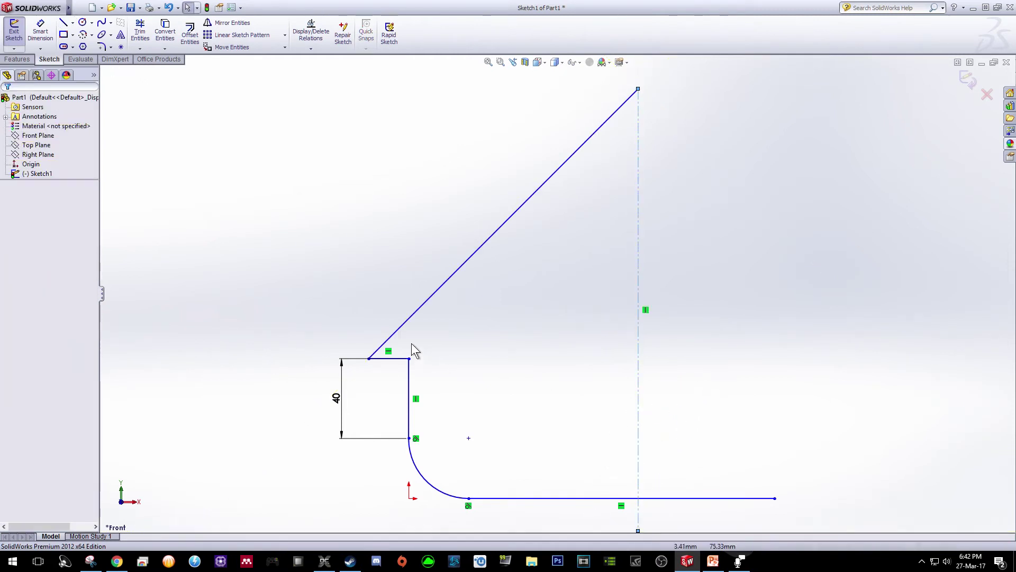
Step: Dimension the roof line 190.92, the corner arc R30 and the step's top edge 20
{"action": "left_click", "coordinate": [40, 32]}
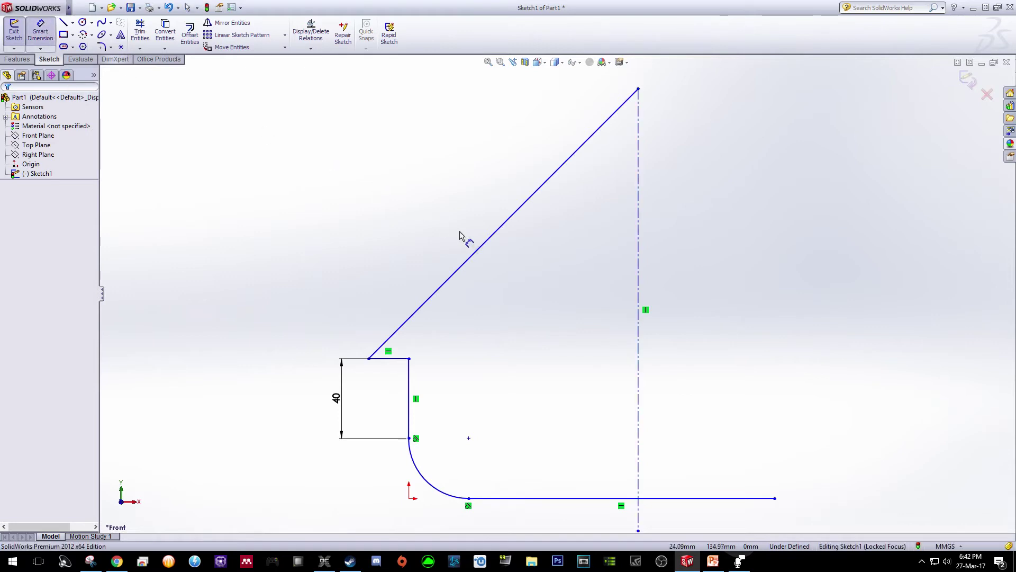
{"action": "left_click", "coordinate": [485, 243]}
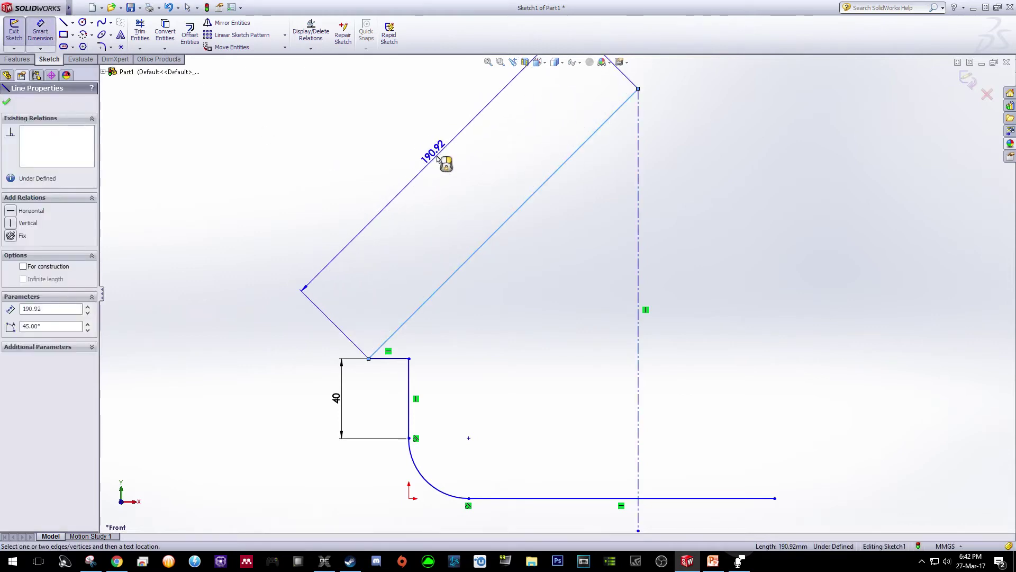
{"action": "left_click", "coordinate": [445, 164]}
{"action": "left_click", "coordinate": [397, 176]}
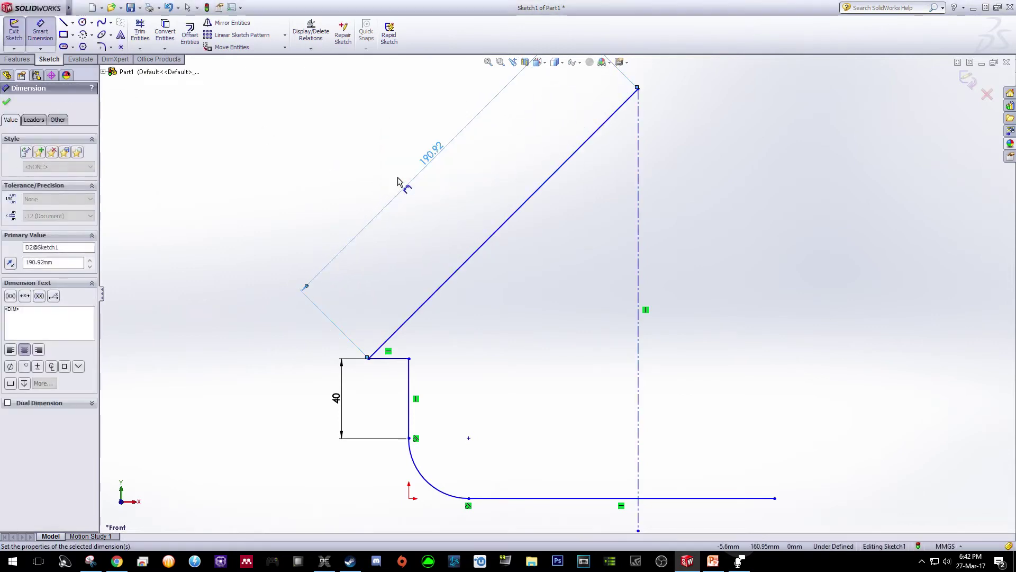
{"action": "left_click", "coordinate": [412, 465]}
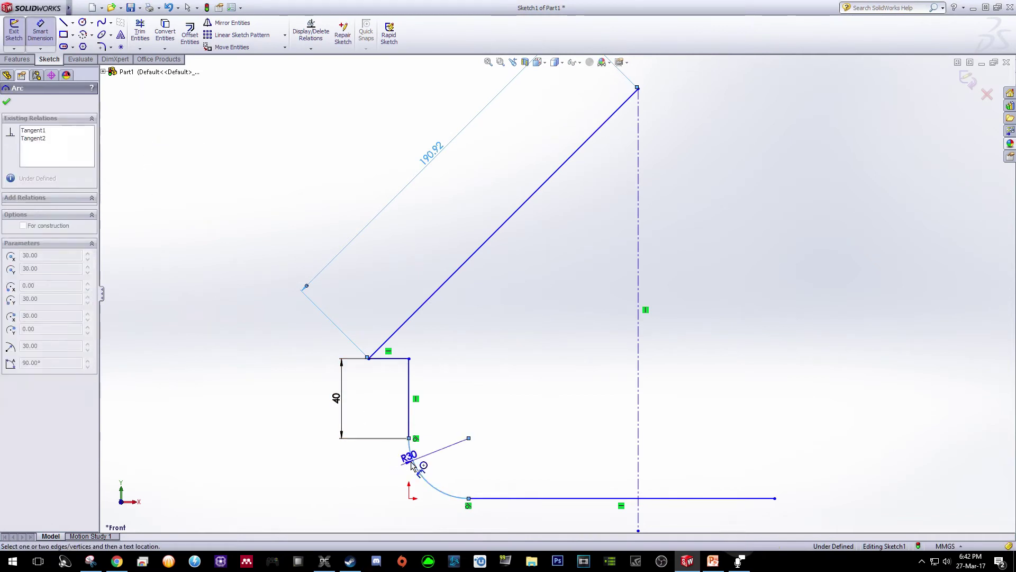
{"action": "left_click", "coordinate": [317, 490]}
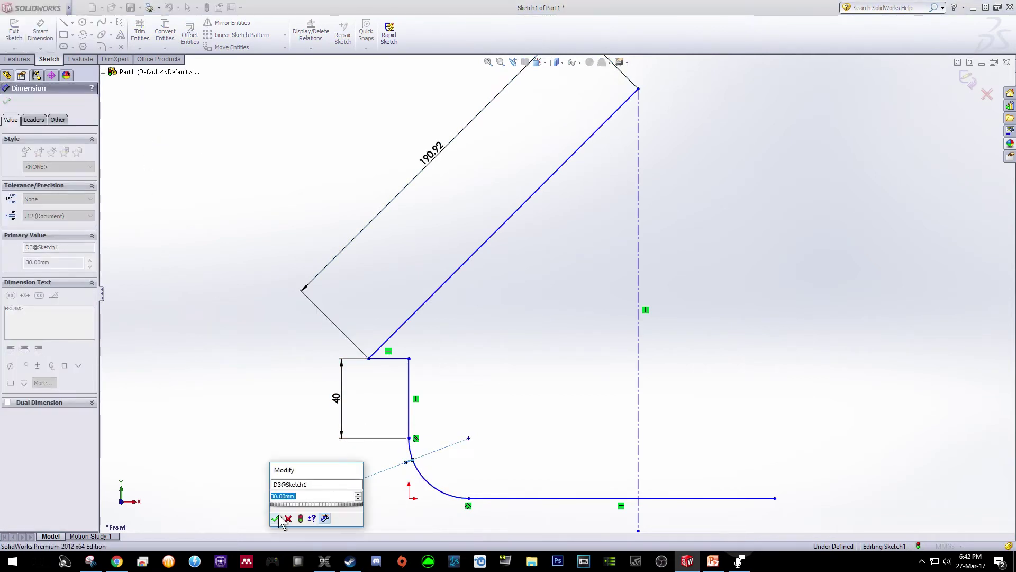
{"action": "left_click", "coordinate": [276, 519]}
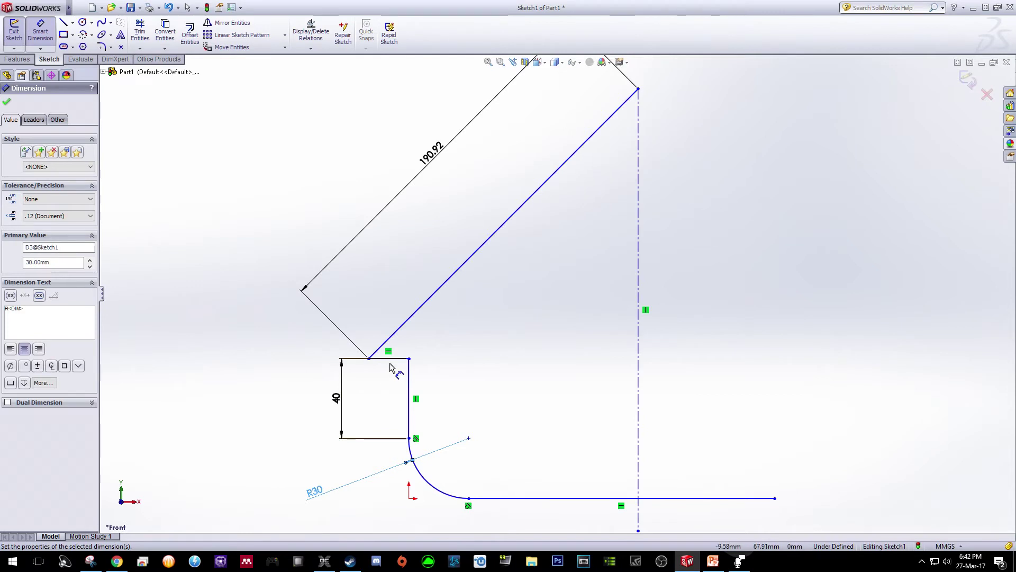
{"action": "left_click", "coordinate": [391, 360]}
{"action": "left_click", "coordinate": [391, 414]}
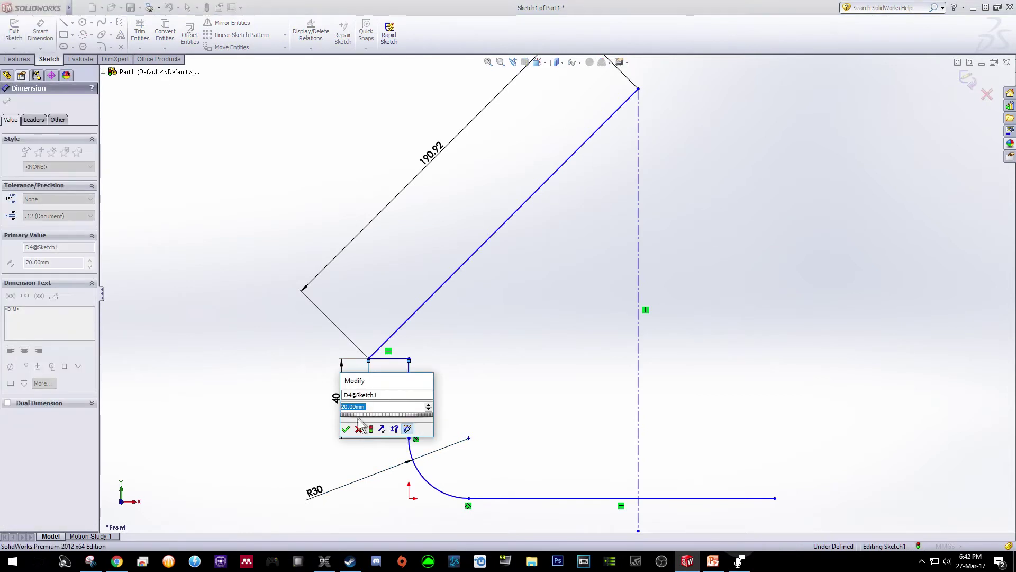
{"action": "left_click", "coordinate": [346, 429]}
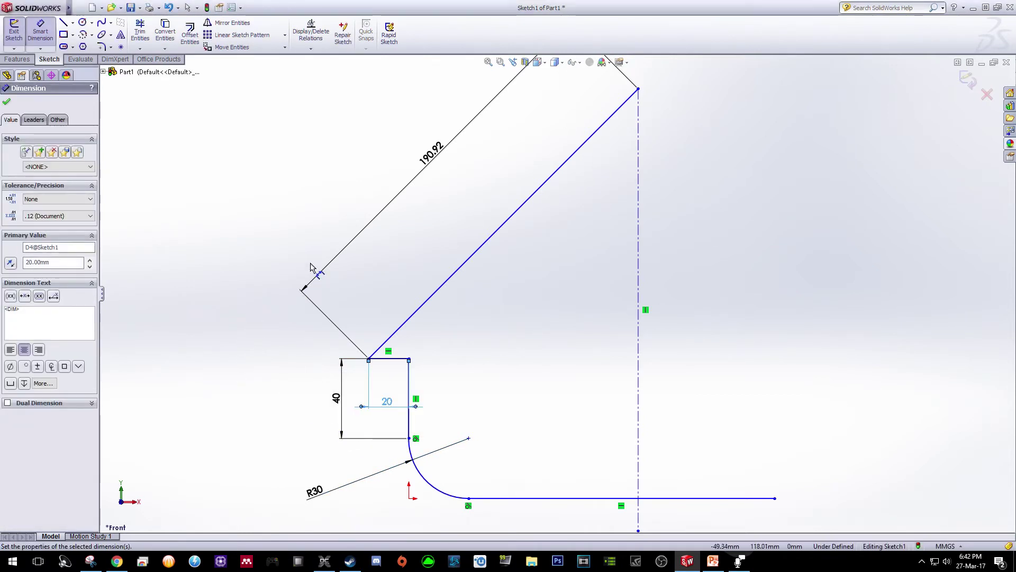
{"action": "key", "text": "Escape"}
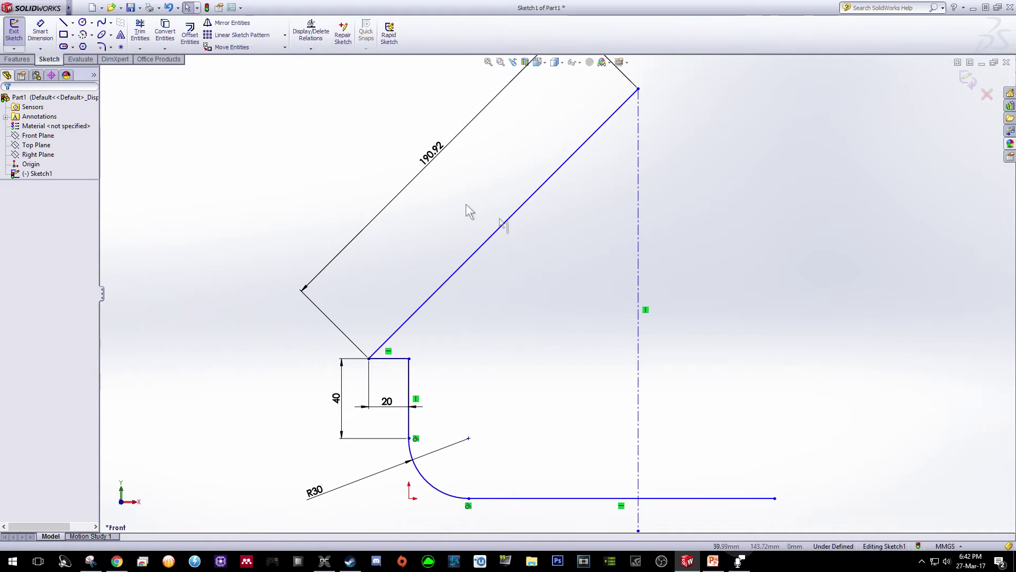
Step: Mirror the roof line, step lines, fillet arc and base line about the vertical centerline
{"action": "left_click", "coordinate": [246, 23]}
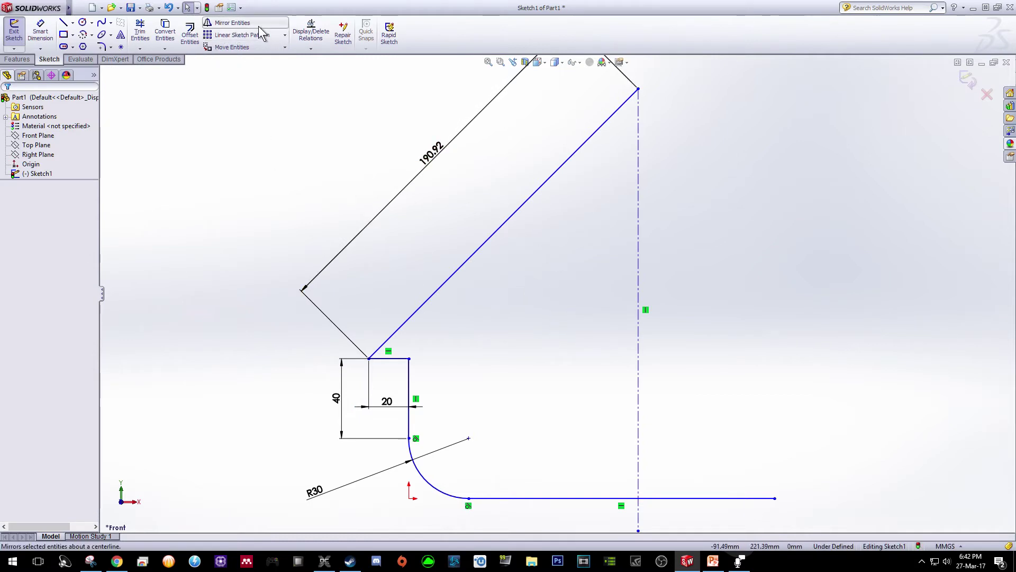
{"action": "left_click", "coordinate": [506, 226]}
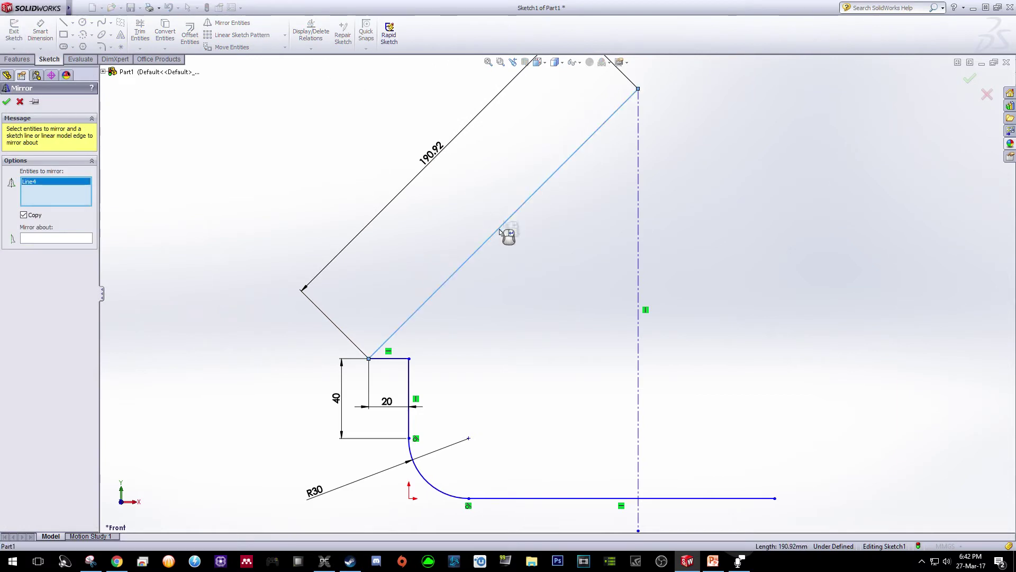
{"action": "left_click", "coordinate": [392, 360]}
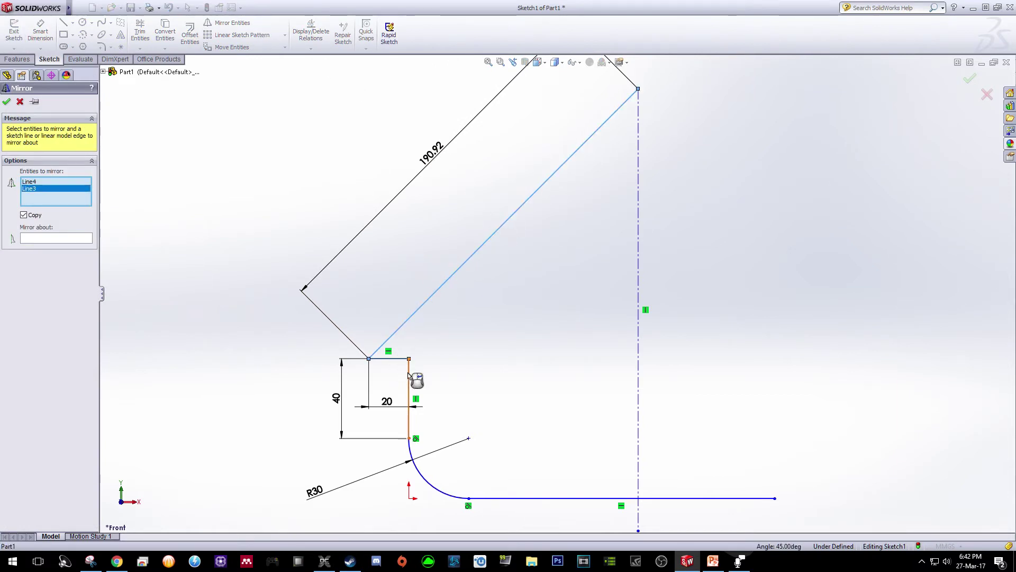
{"action": "left_click", "coordinate": [409, 392]}
{"action": "left_click", "coordinate": [423, 483]}
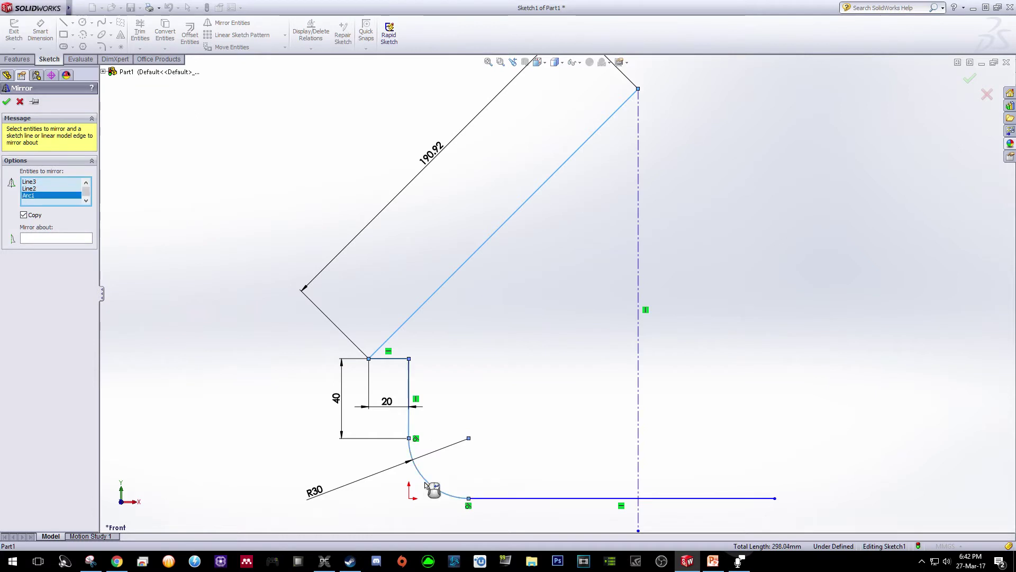
{"action": "left_click", "coordinate": [574, 498]}
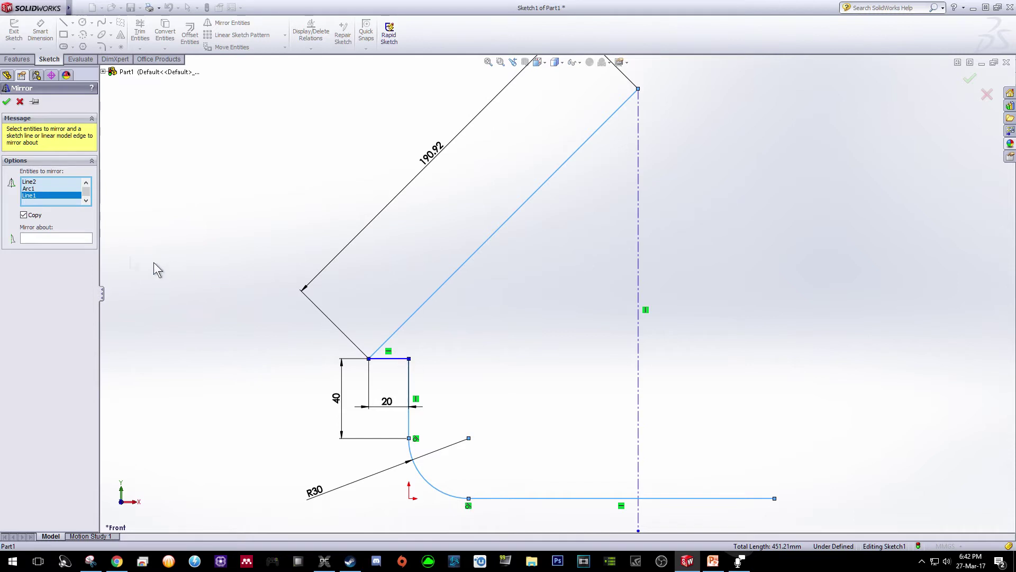
{"action": "left_click", "coordinate": [39, 239]}
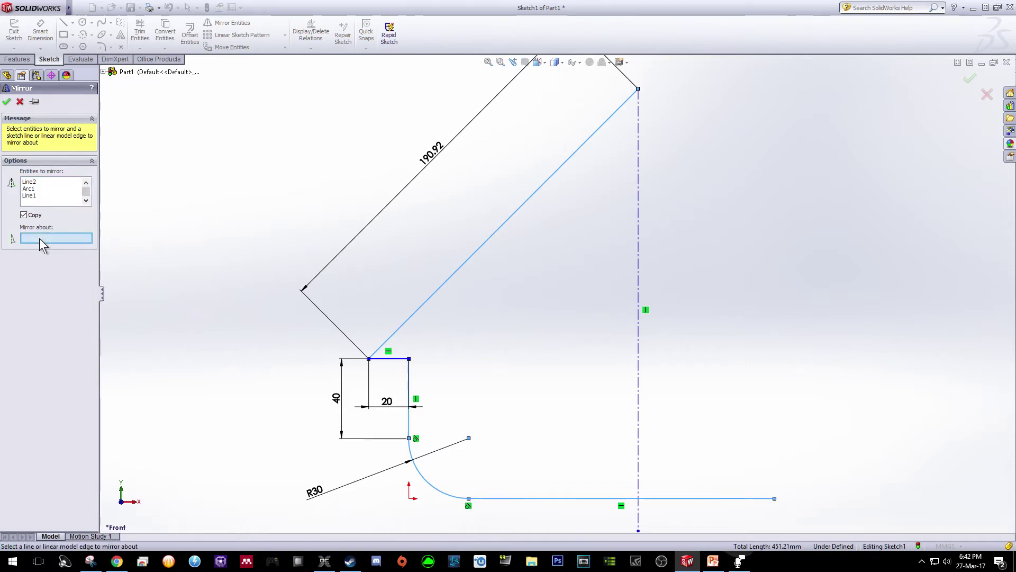
{"action": "left_click", "coordinate": [637, 258]}
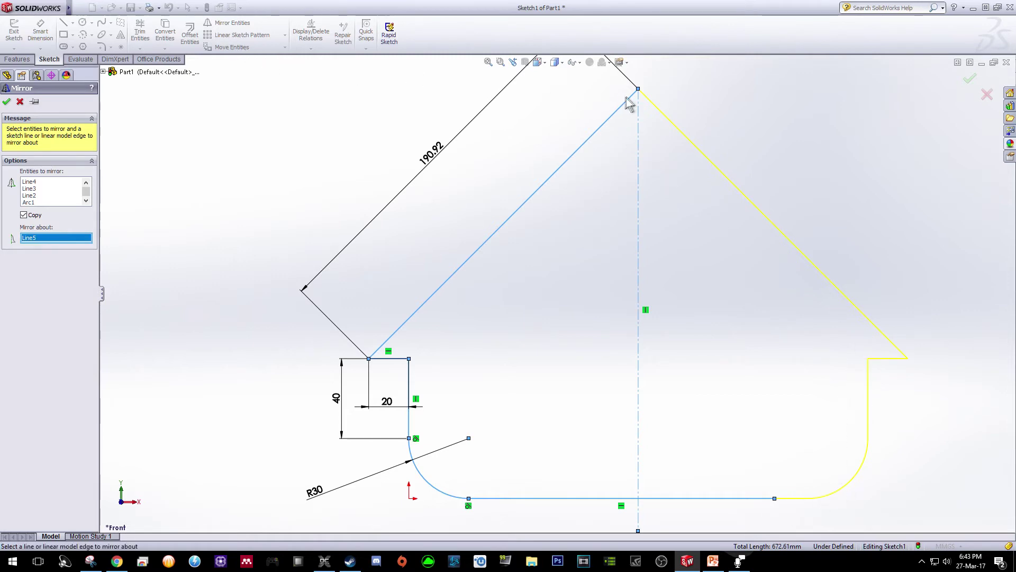
{"action": "left_click", "coordinate": [6, 101]}
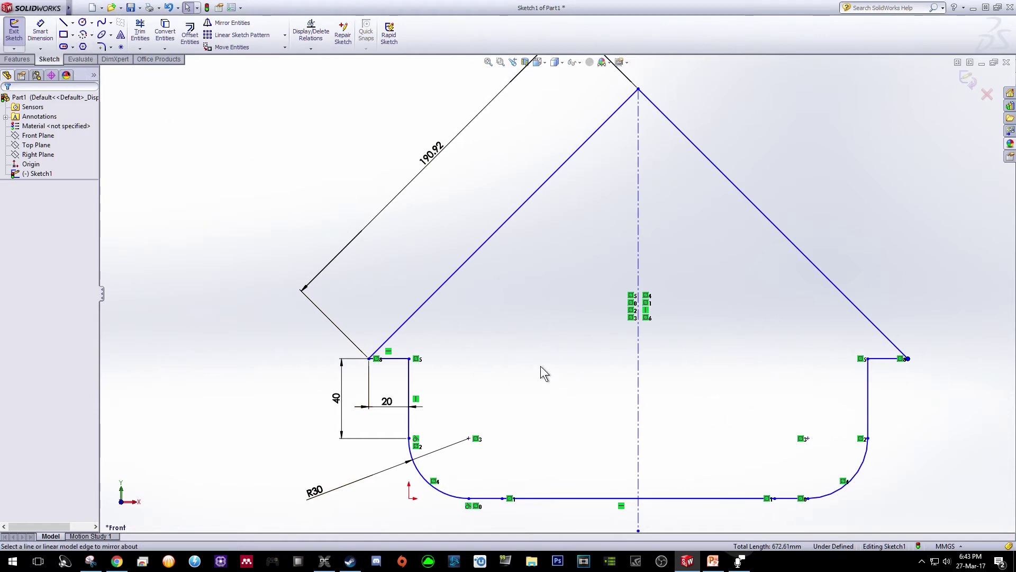
Step: Sketch a hexagon right of the centerline and set its bottom edge angle to 0°
{"action": "left_click", "coordinate": [83, 47]}
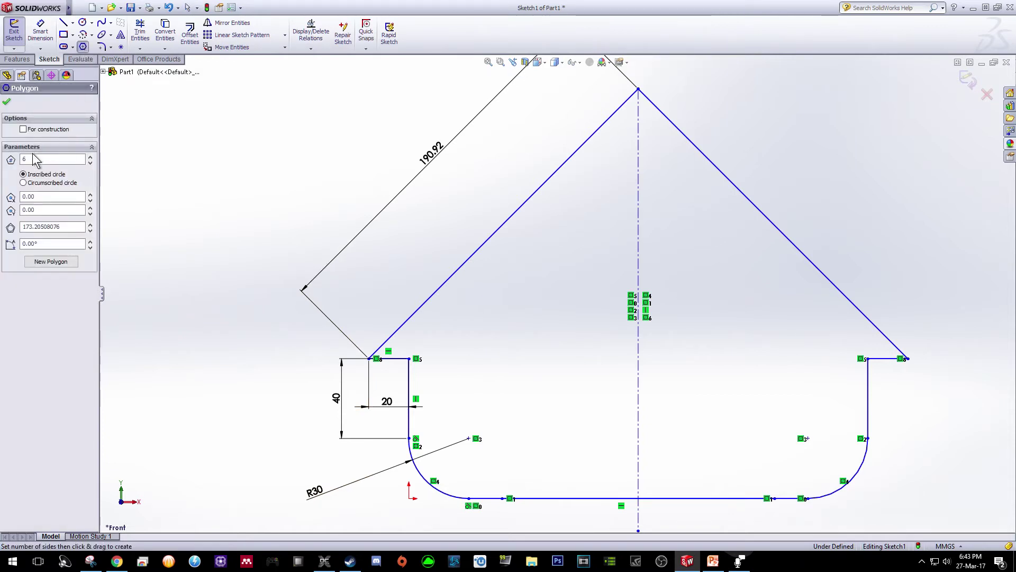
{"action": "left_click_drag", "start_coordinate": [717, 353], "coordinate": [748, 404]}
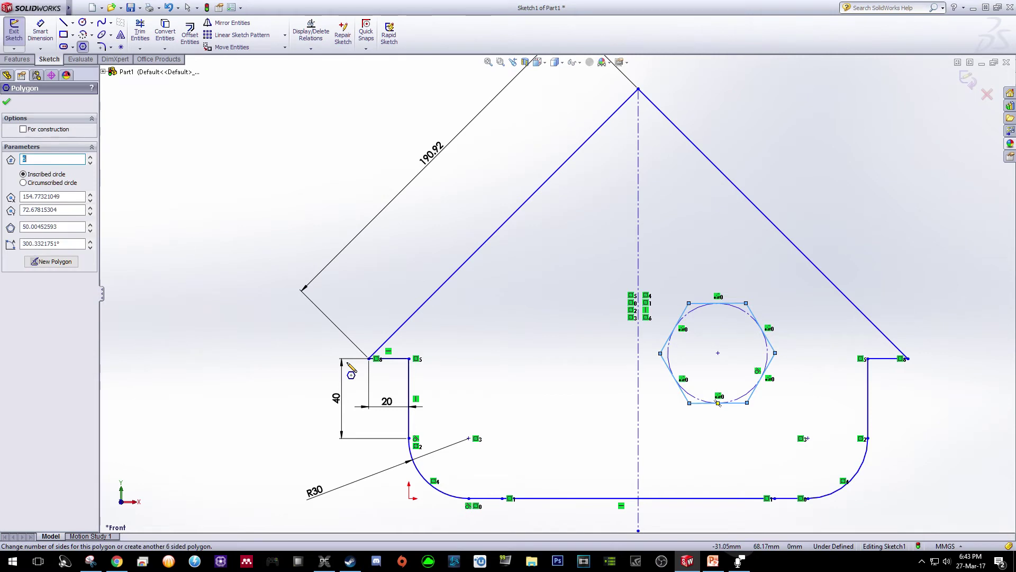
{"action": "key", "text": "Escape"}
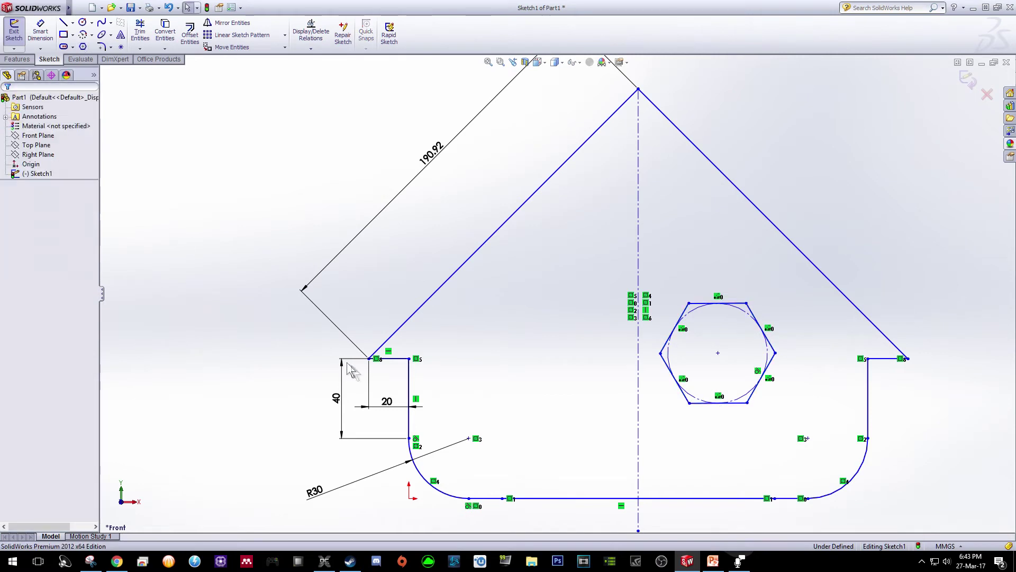
{"action": "left_click", "coordinate": [739, 407]}
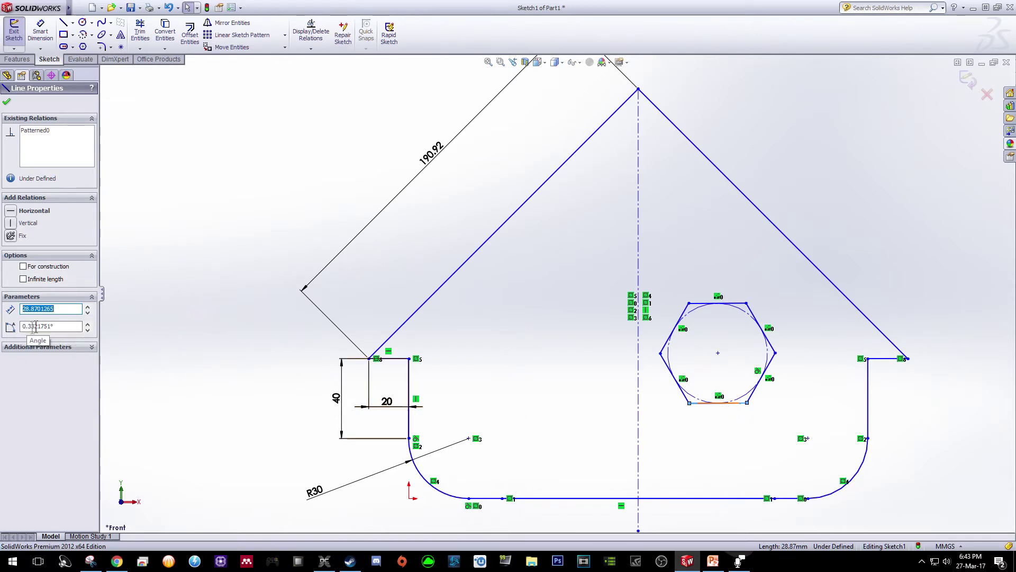
{"action": "left_click_drag", "start_coordinate": [58, 327], "coordinate": [40, 329]}
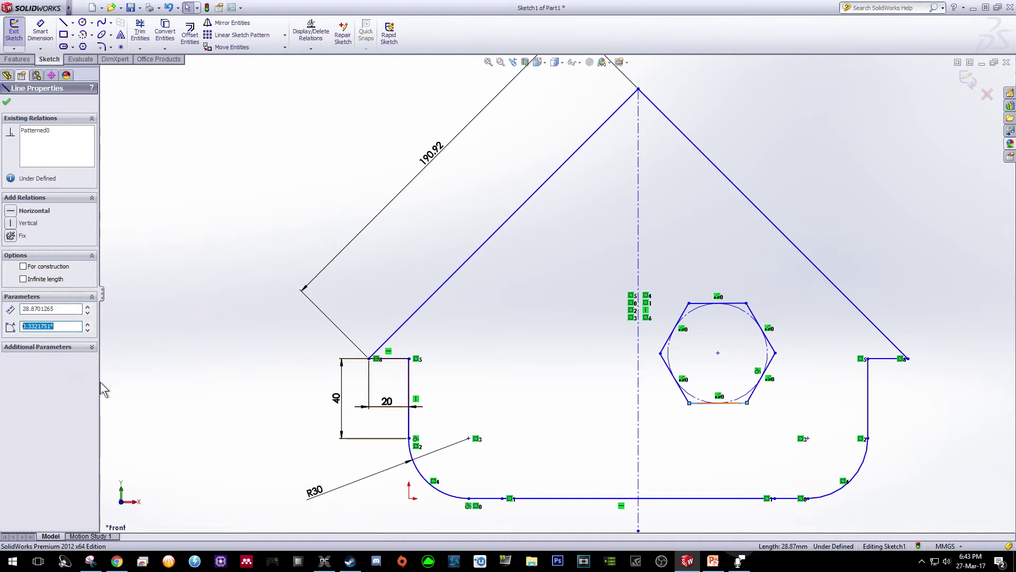
{"action": "key", "text": "Return"}
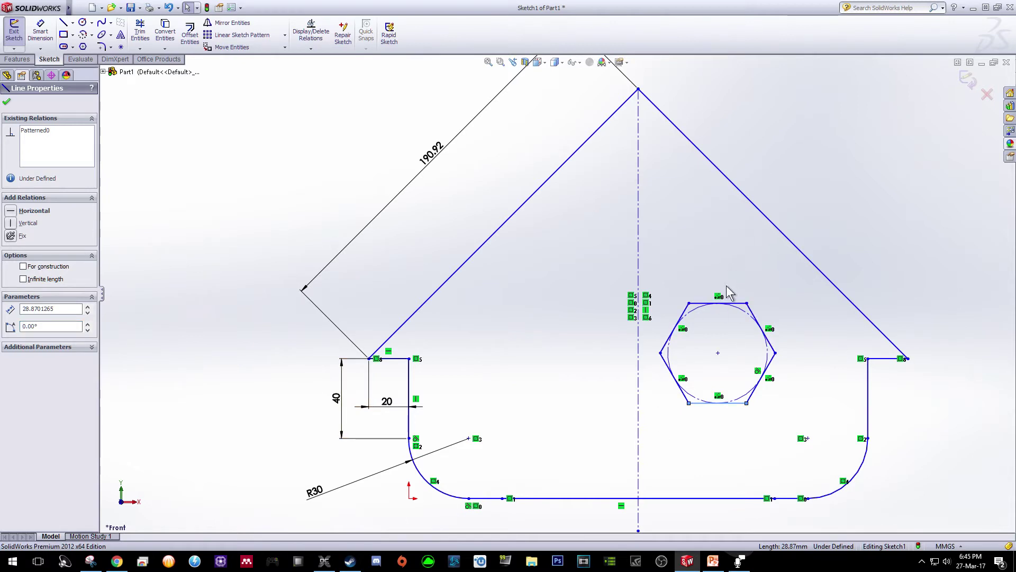
{"action": "left_click", "coordinate": [694, 299]}
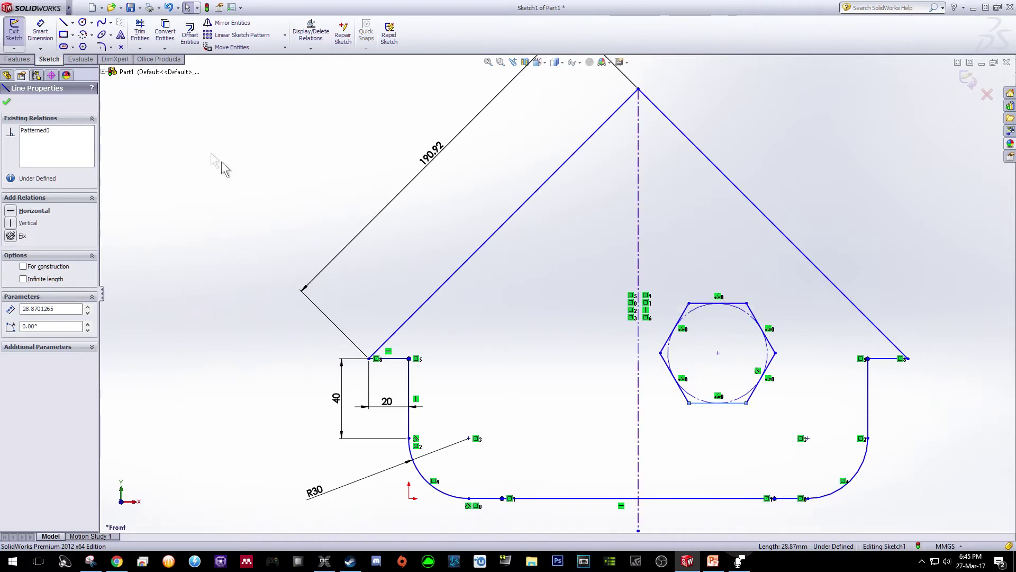
Step: Dimension the hexagon with a 17.32 side length and a driven 30 across-flats
{"action": "left_click", "coordinate": [42, 35]}
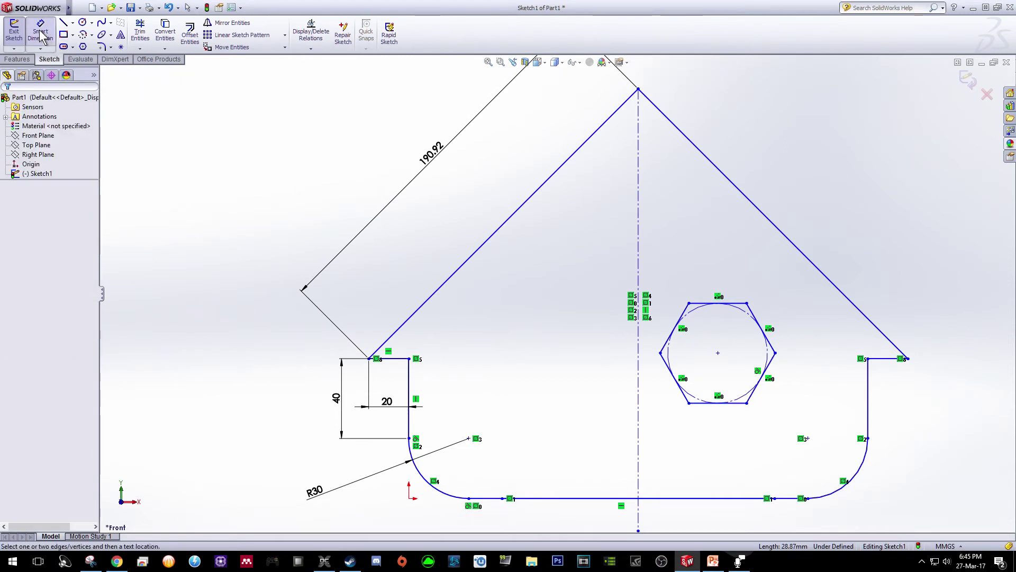
{"action": "left_click", "coordinate": [700, 300]}
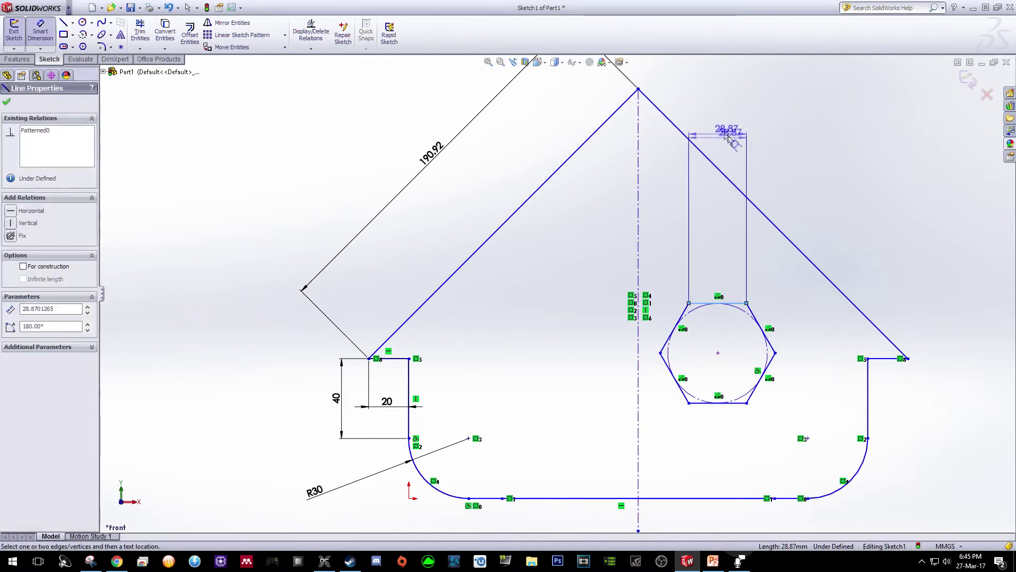
{"action": "left_click", "coordinate": [720, 127]}
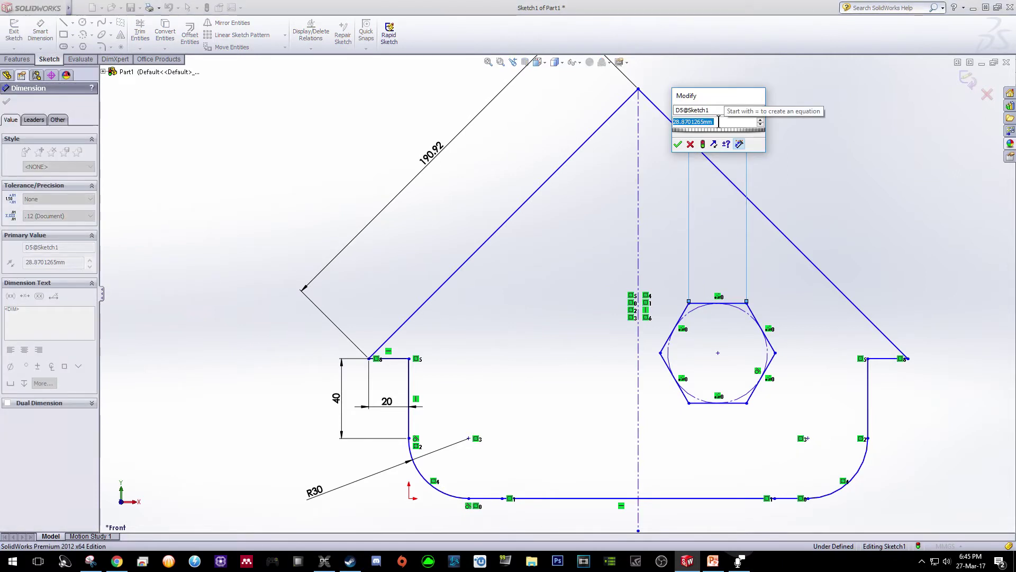
{"action": "type", "text": "17.32"}
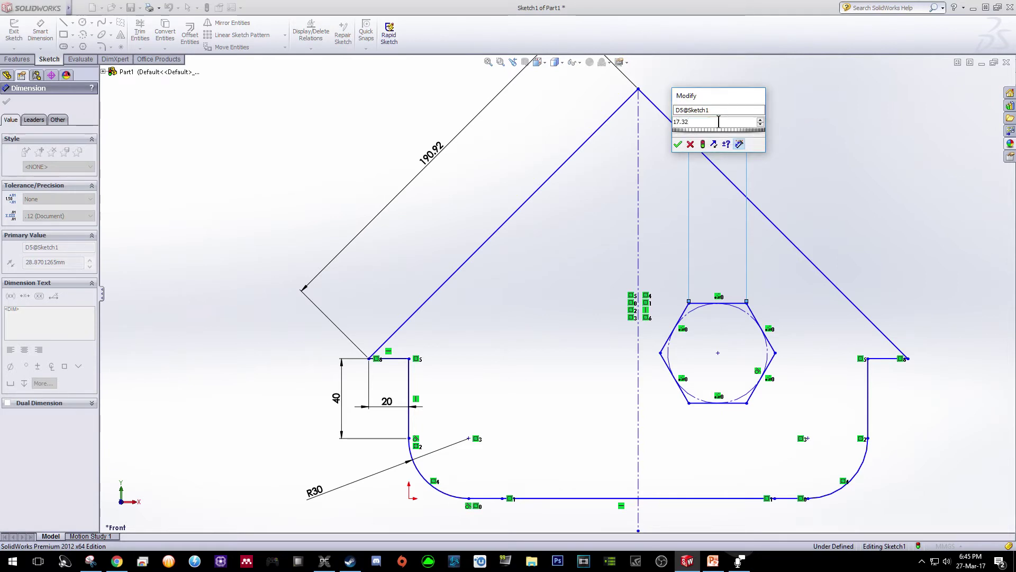
{"action": "key", "text": "Return"}
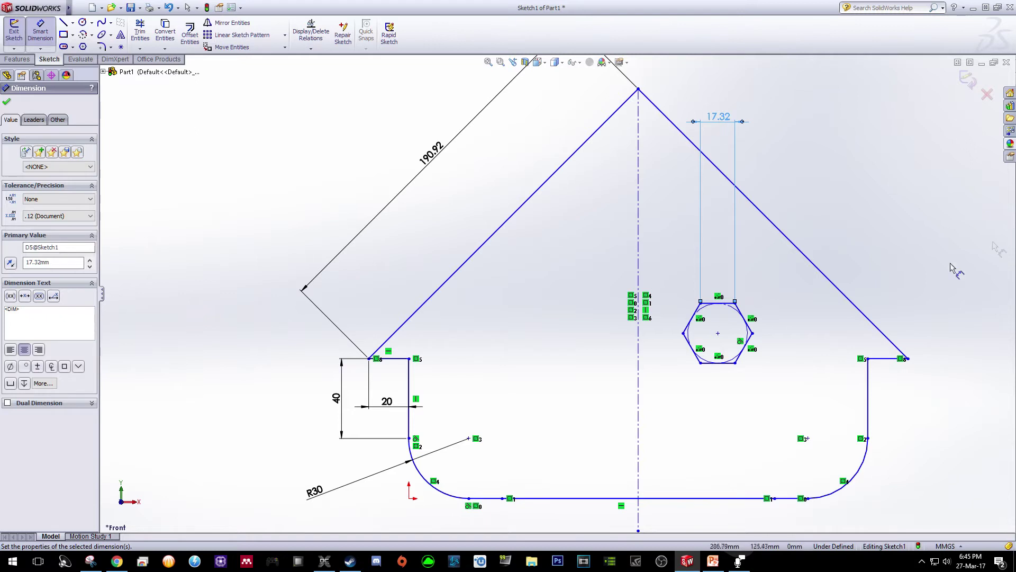
{"action": "left_click", "coordinate": [719, 303]}
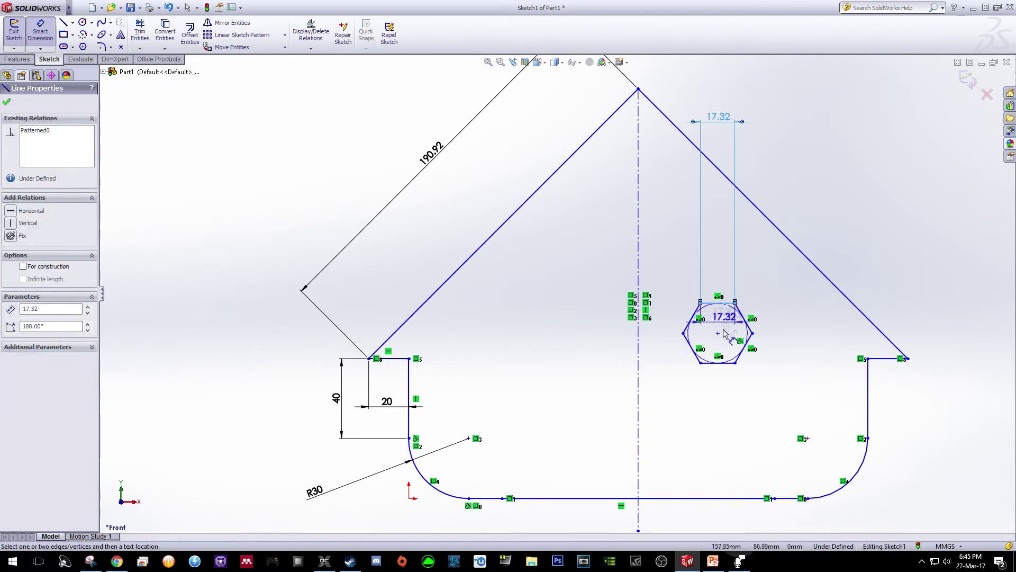
{"action": "left_click", "coordinate": [722, 363]}
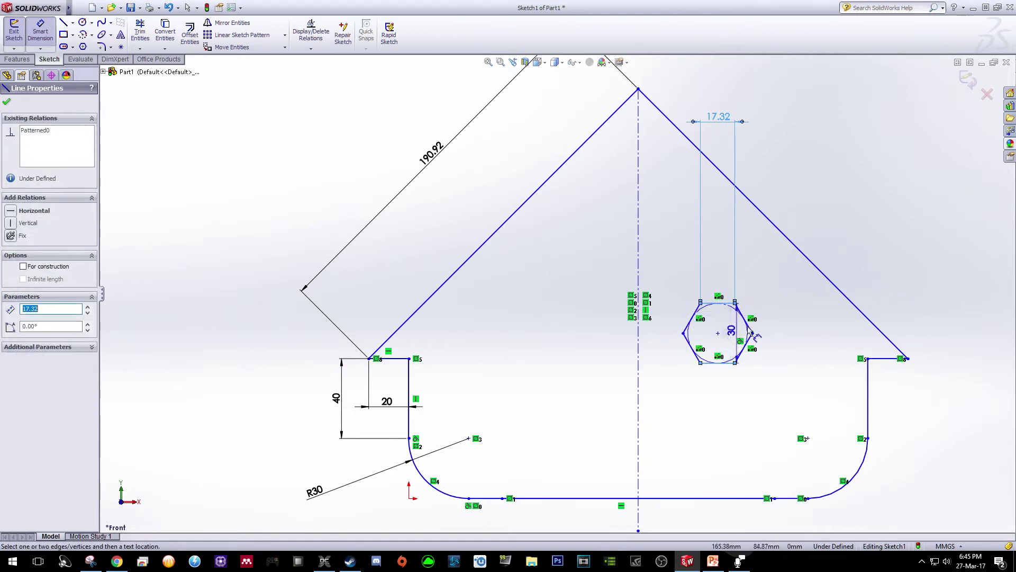
{"action": "left_click", "coordinate": [947, 338]}
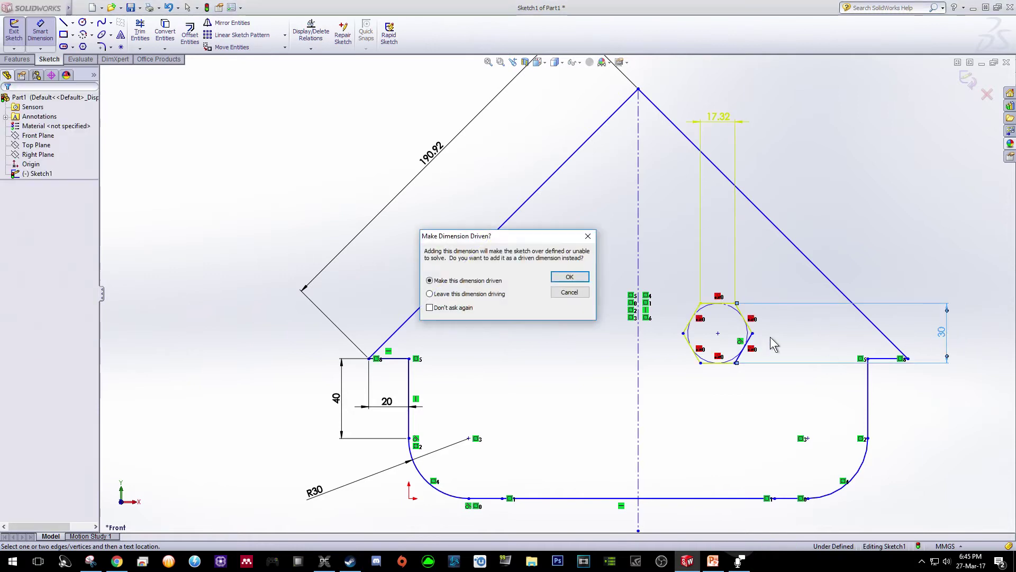
{"action": "left_click", "coordinate": [570, 276]}
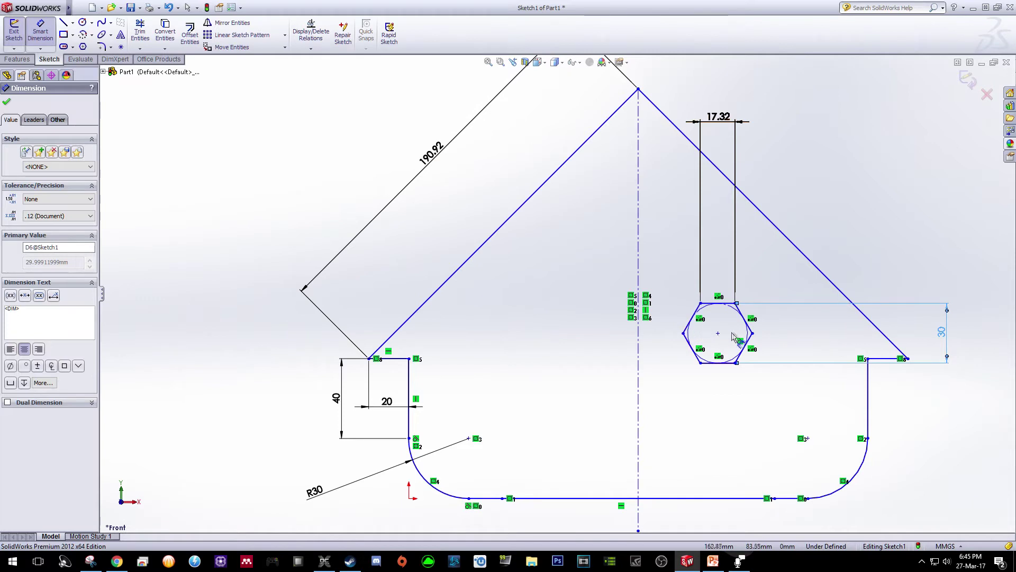
Step: Set the horizontal distance from the hexagon's right vertex to the right step corner to 38.96
{"action": "left_click", "coordinate": [40, 33]}
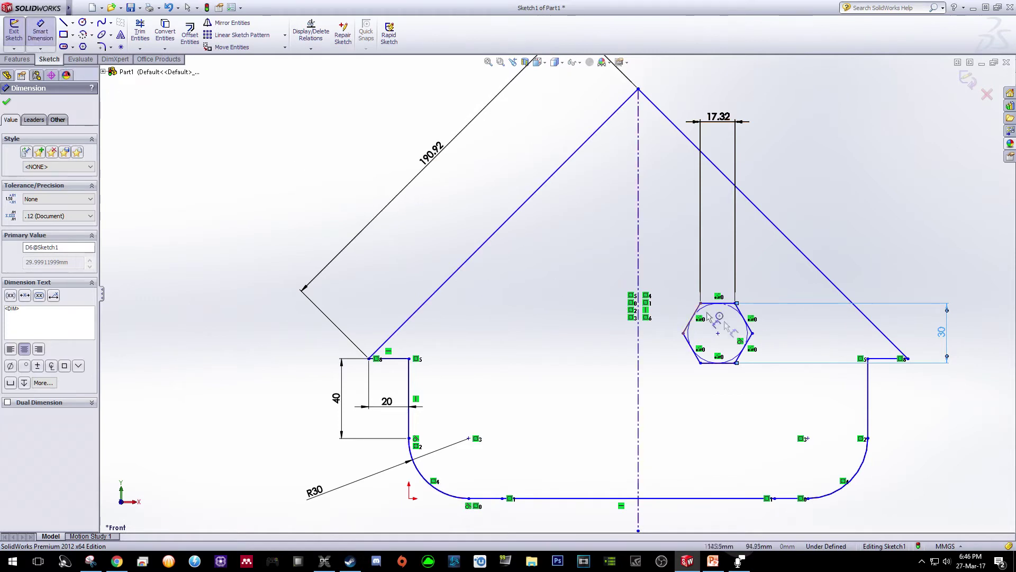
{"action": "left_click", "coordinate": [753, 335]}
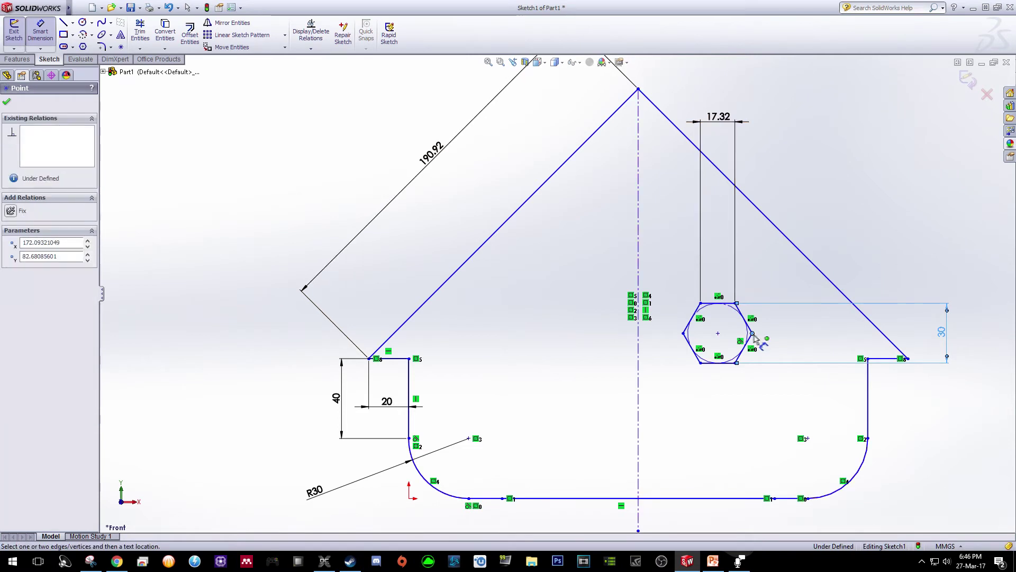
{"action": "left_click", "coordinate": [868, 359]}
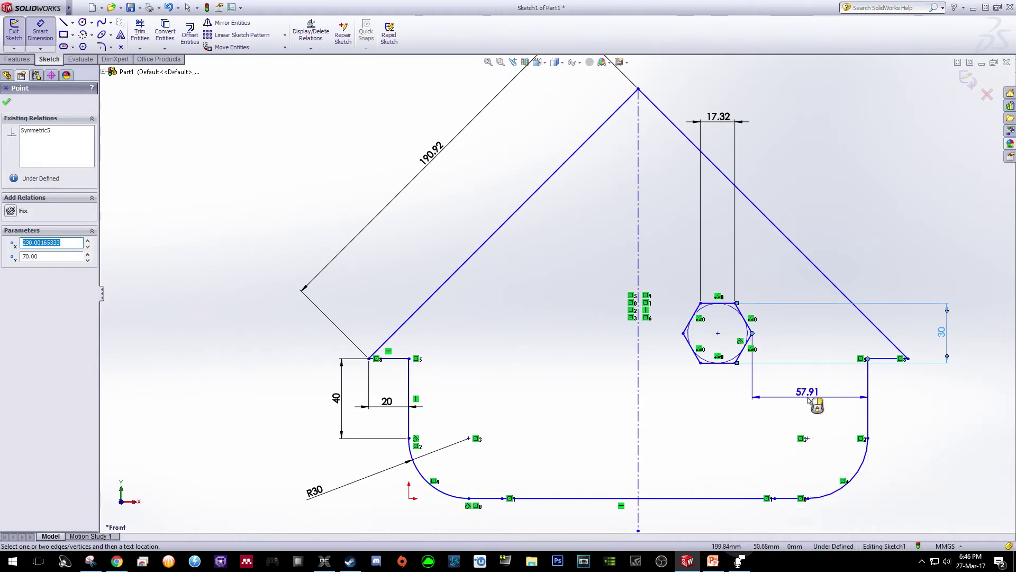
{"action": "left_click", "coordinate": [808, 400]}
{"action": "type", "text": "3"}
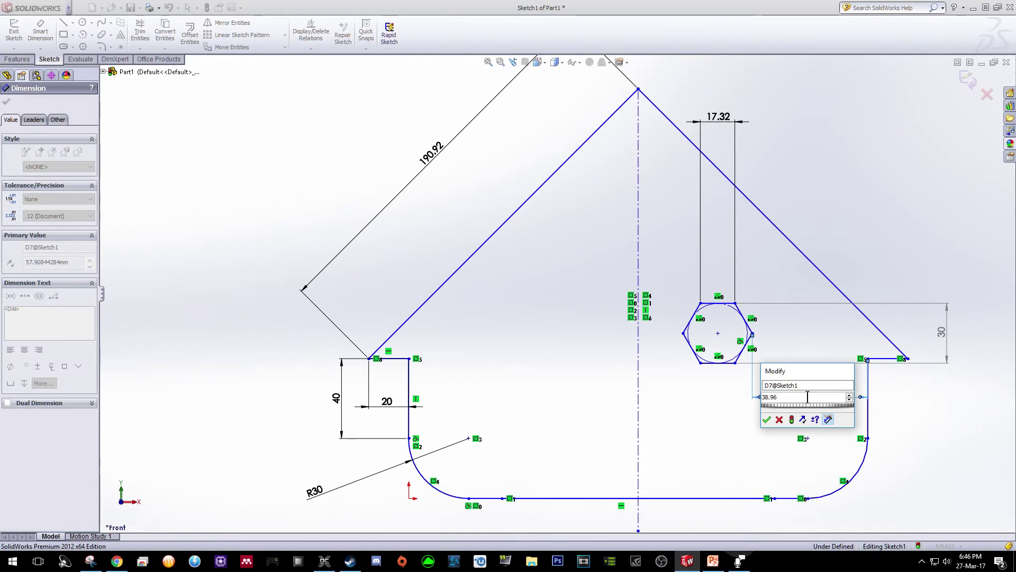
{"action": "type", "text": "8.96"}
{"action": "key", "text": "Return"}
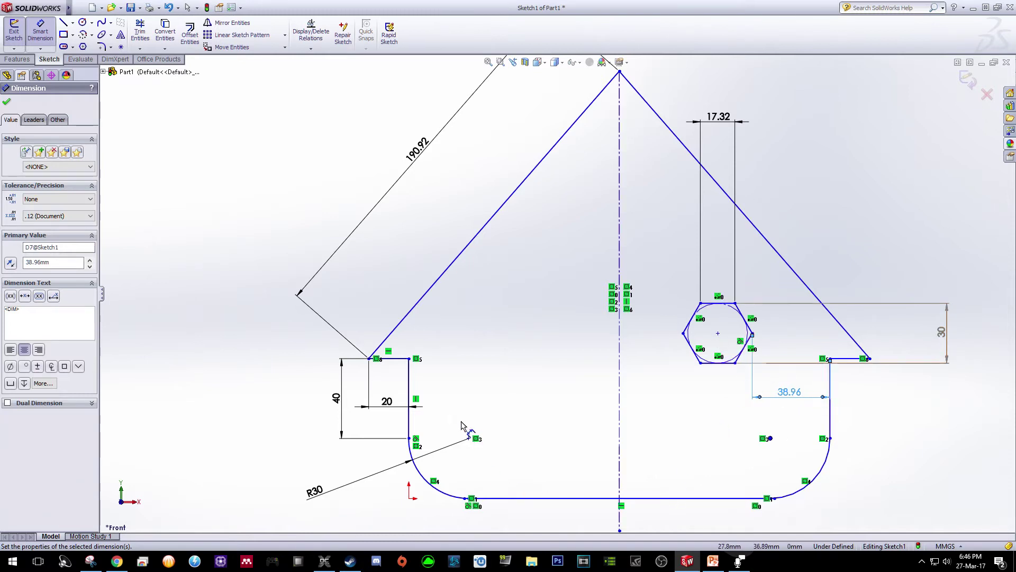
{"action": "left_click", "coordinate": [409, 377]}
Step: Dimension the base width between the left and right vertical sides as 230, then fit the view
{"action": "left_click", "coordinate": [832, 409]}
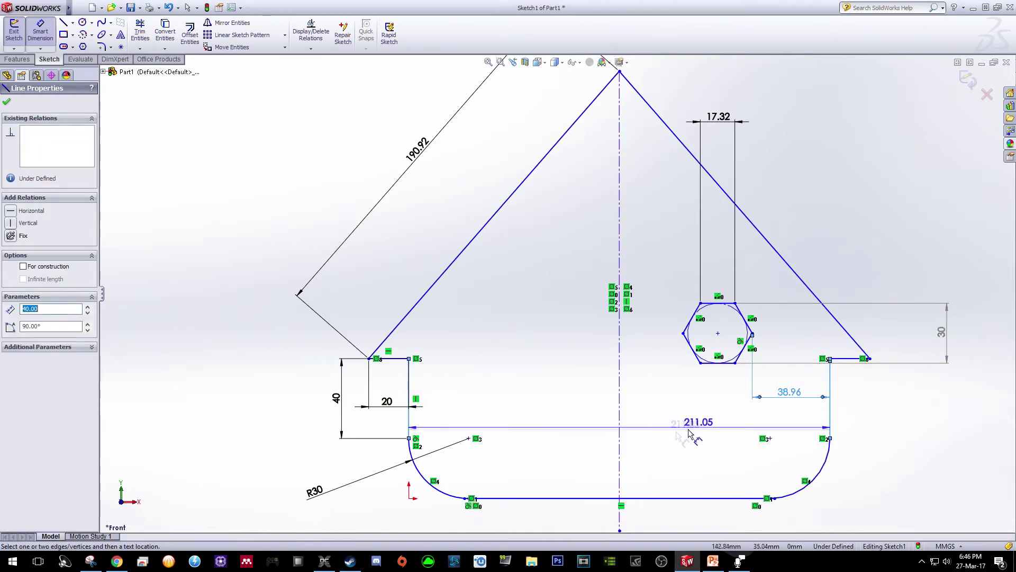
{"action": "left_click", "coordinate": [619, 539]}
{"action": "scroll", "coordinate": [623, 530], "scroll_direction": "up", "scroll_amount": 2}
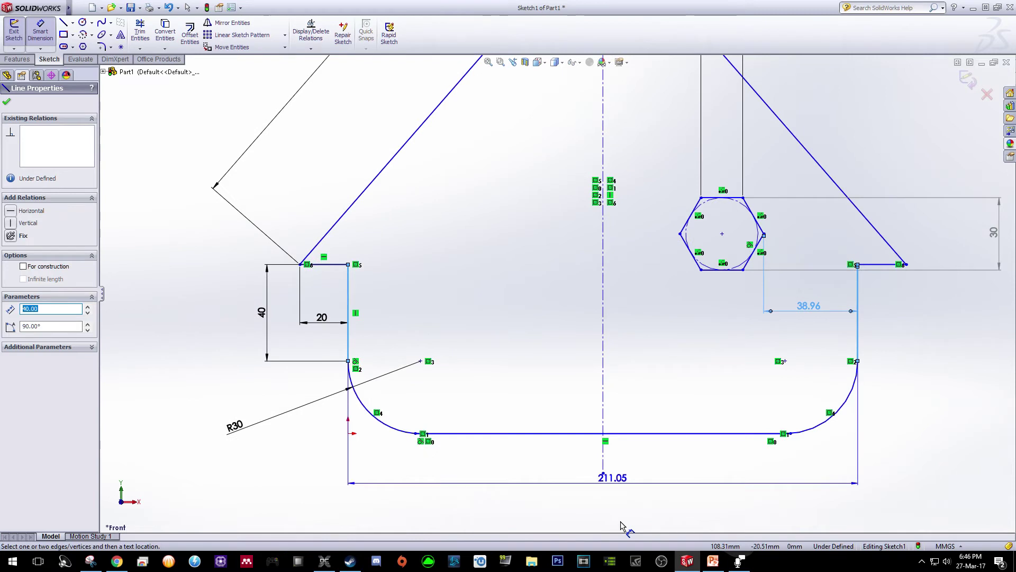
{"action": "scroll", "coordinate": [623, 525], "scroll_direction": "up", "scroll_amount": 2}
{"action": "left_click", "coordinate": [598, 506]}
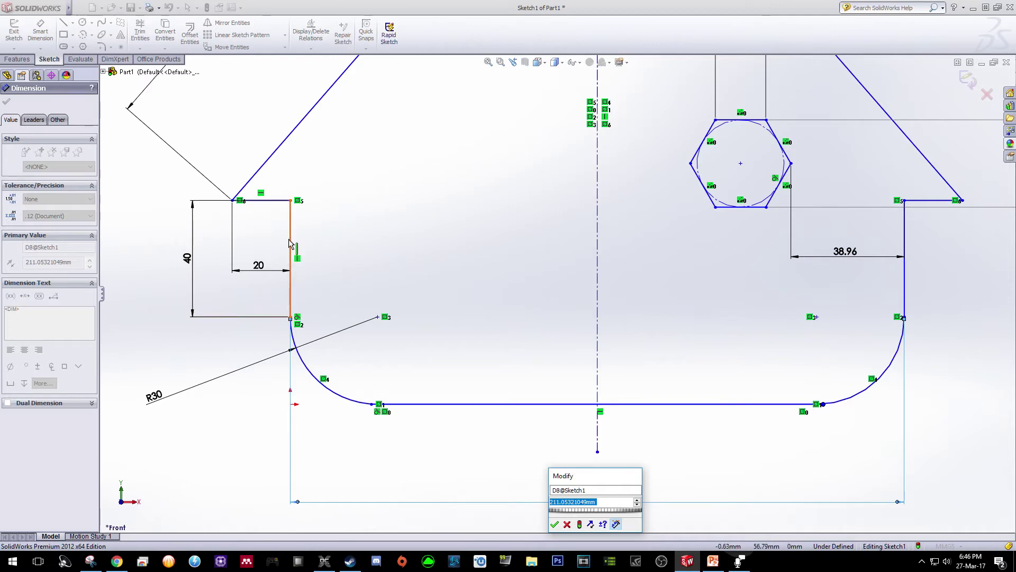
{"action": "type", "text": "230"}
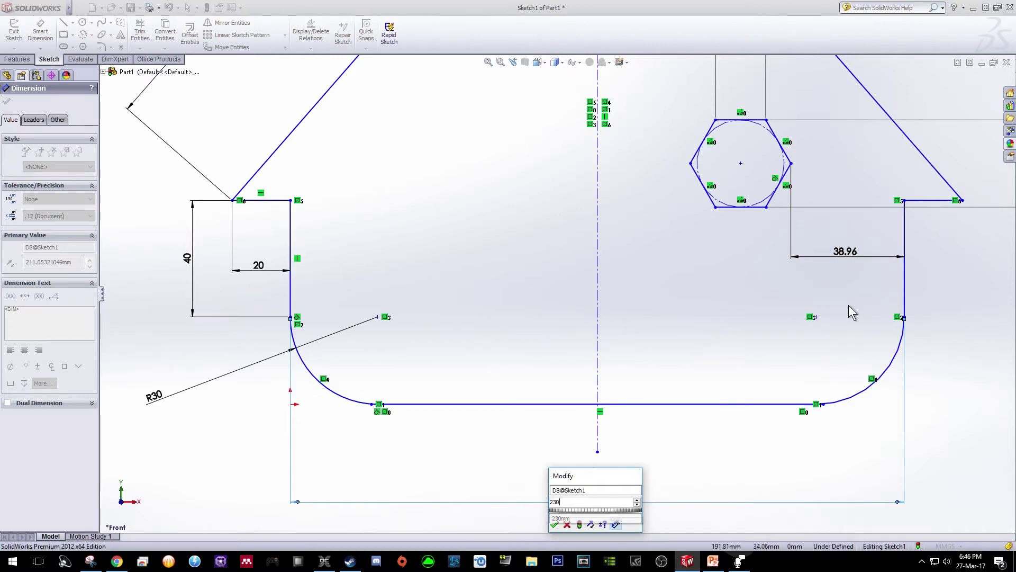
{"action": "key", "text": "Return"}
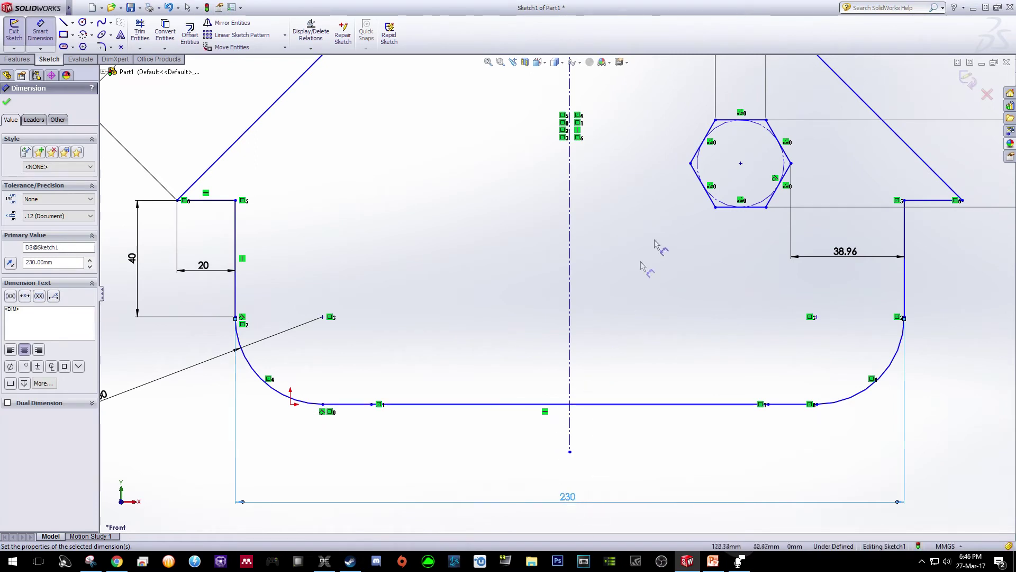
{"action": "left_click", "coordinate": [488, 62]}
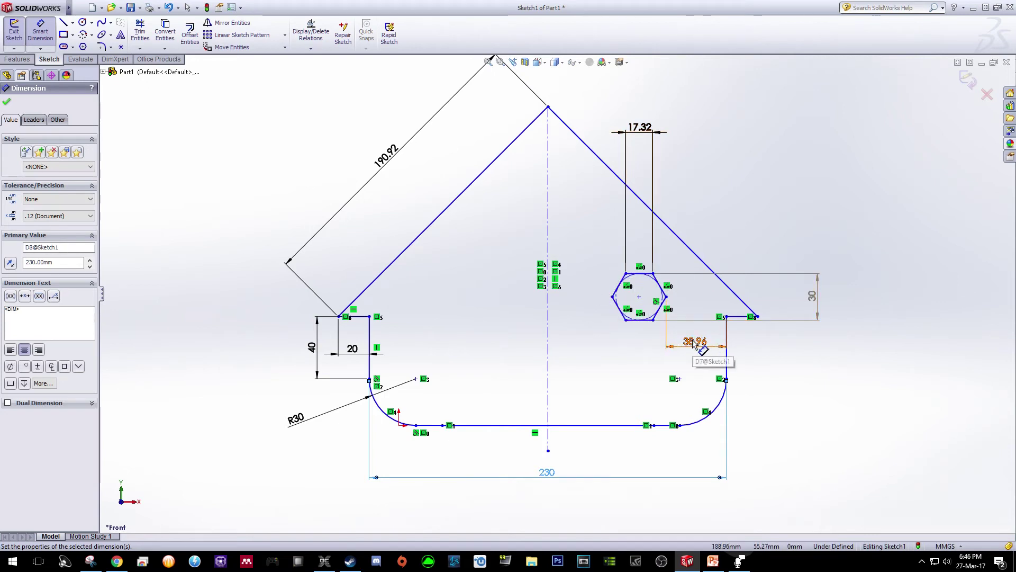
Step: Add a 65 vertical dimension from the hexagon's bottom edge down to the bottom line
{"action": "left_click", "coordinate": [637, 321]}
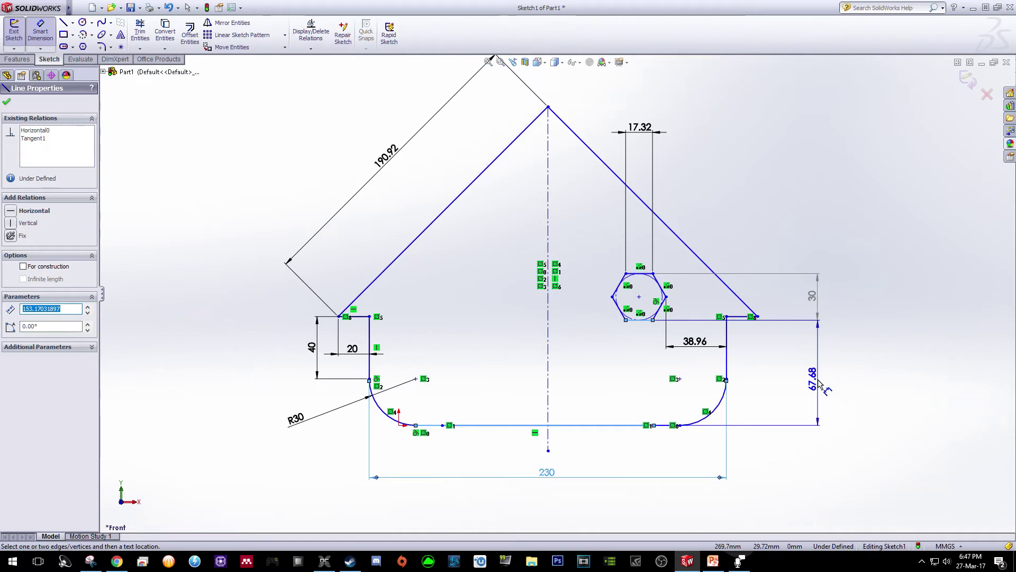
{"action": "left_click", "coordinate": [820, 382]}
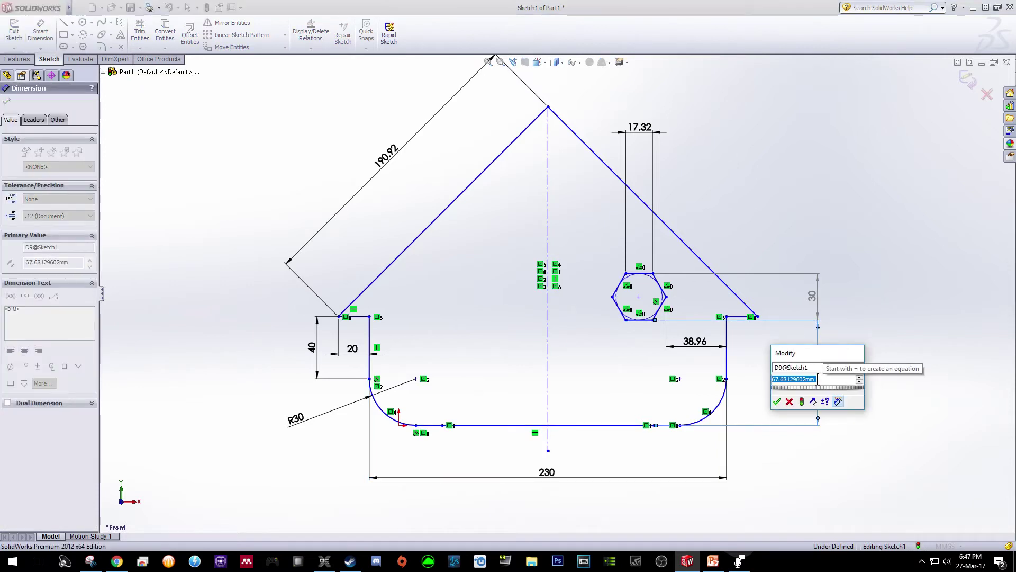
{"action": "type", "text": "65"}
{"action": "left_click", "coordinate": [776, 402]}
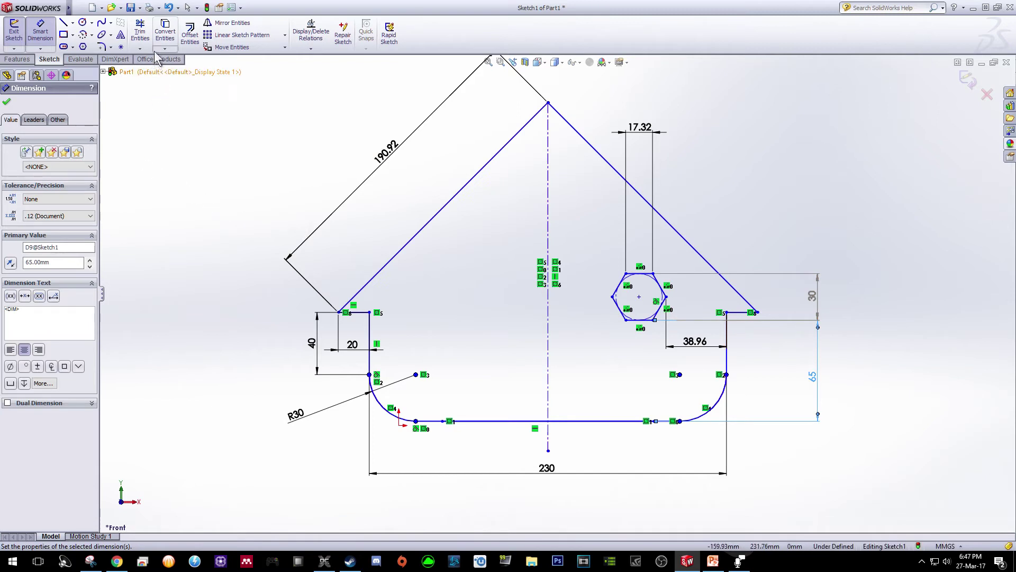
{"action": "left_click", "coordinate": [228, 23]}
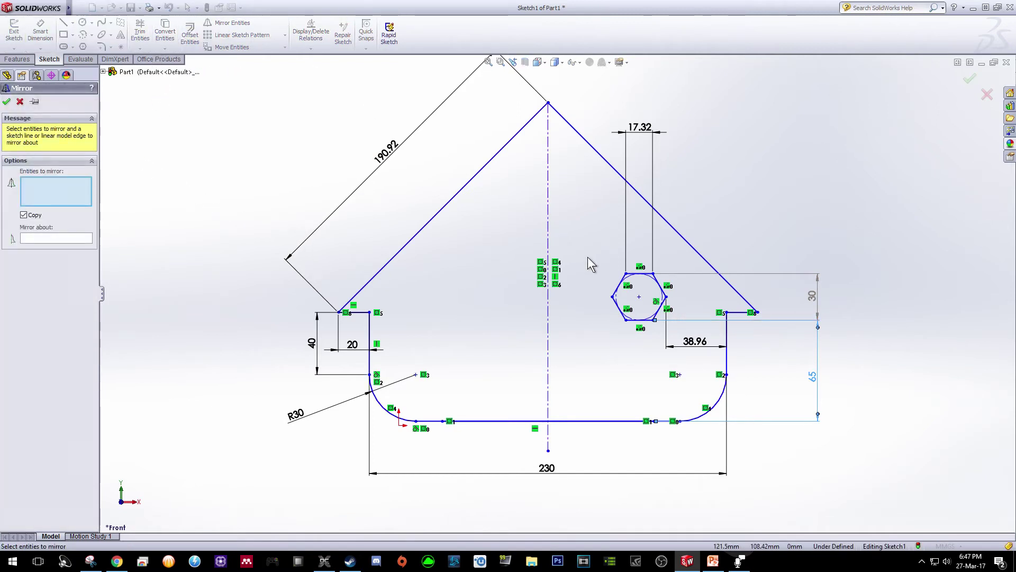
Step: Mirror the hexagon about the vertical centreline to create a matching left-side copy
{"action": "left_click_drag", "start_coordinate": [587, 256], "coordinate": [687, 342]}
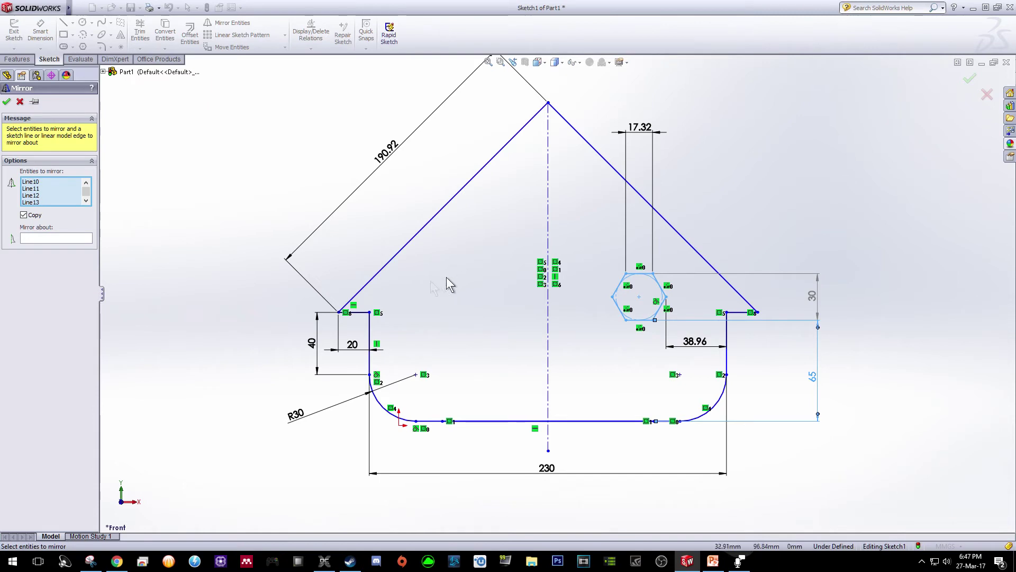
{"action": "left_click", "coordinate": [47, 238]}
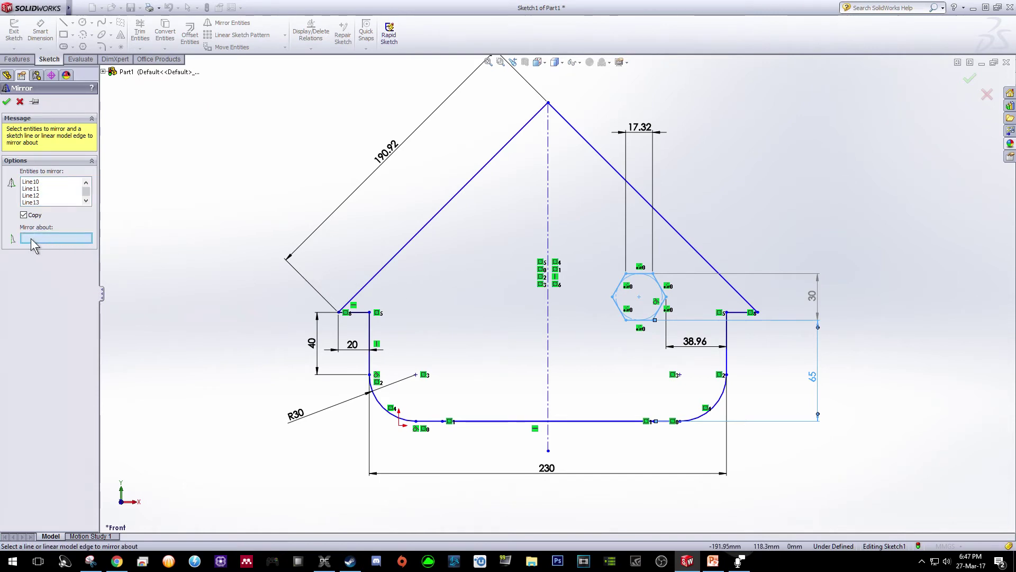
{"action": "left_click", "coordinate": [548, 243]}
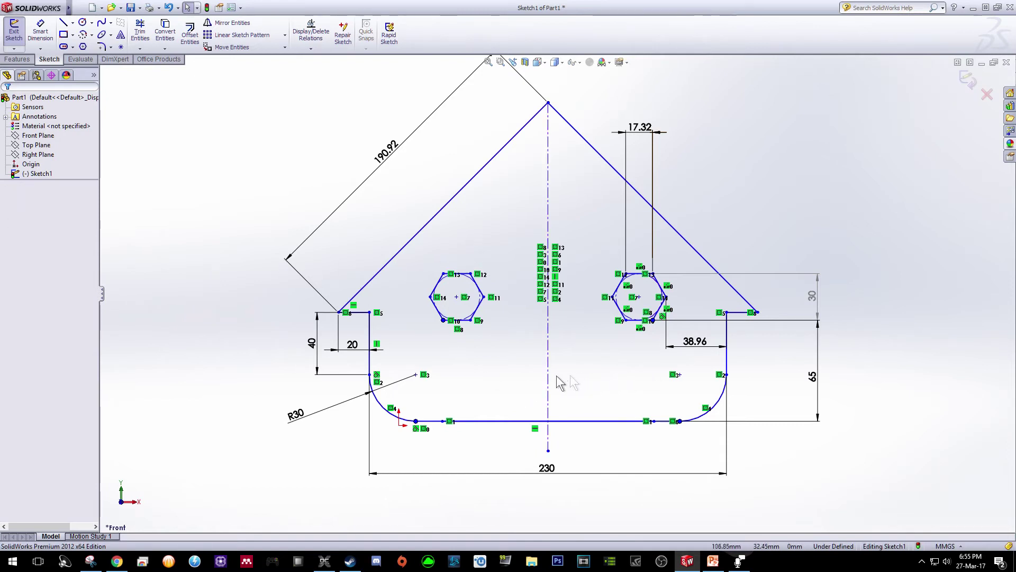
Step: Draw a centre-to-centre centerpoint straight slot centred on the centreline
{"action": "left_click", "coordinate": [73, 47]}
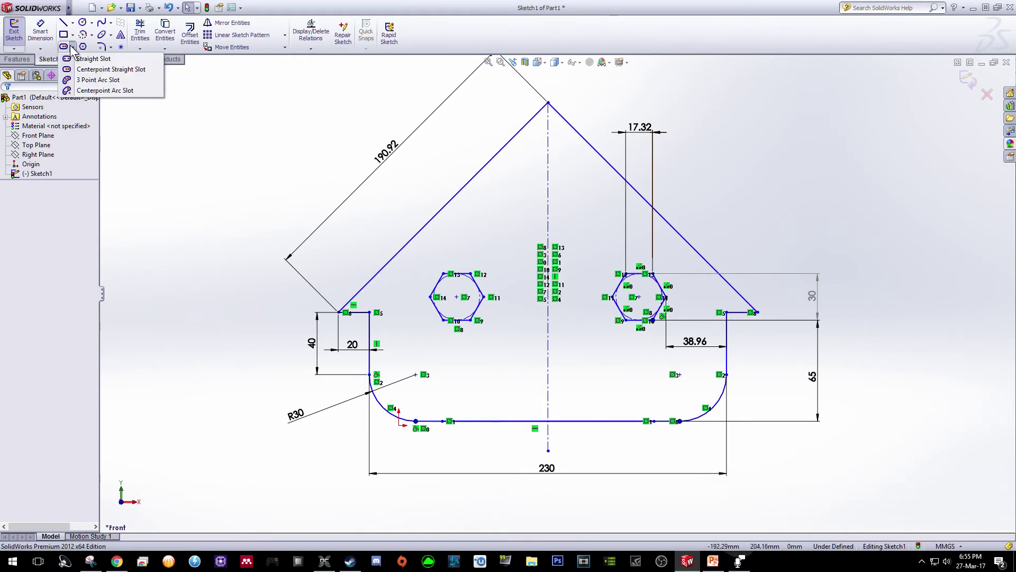
{"action": "left_click", "coordinate": [65, 47]}
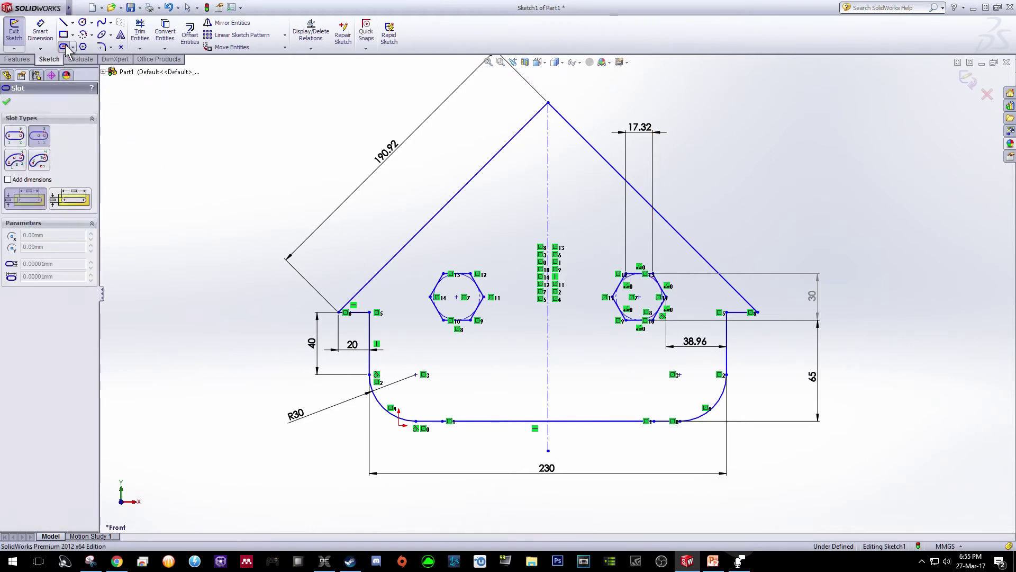
{"action": "left_click", "coordinate": [39, 136]}
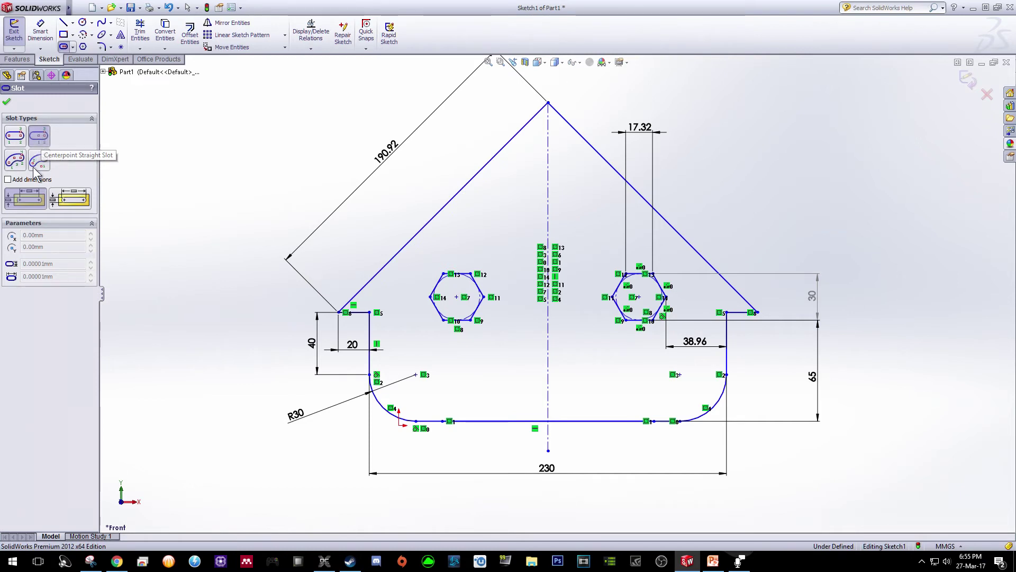
{"action": "left_click", "coordinate": [28, 206]}
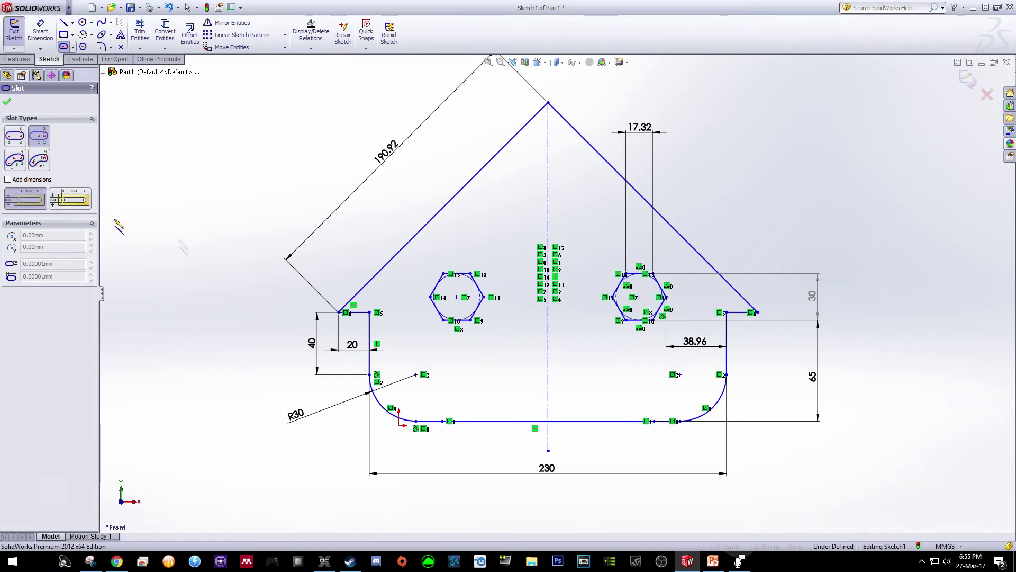
{"action": "left_click", "coordinate": [548, 380]}
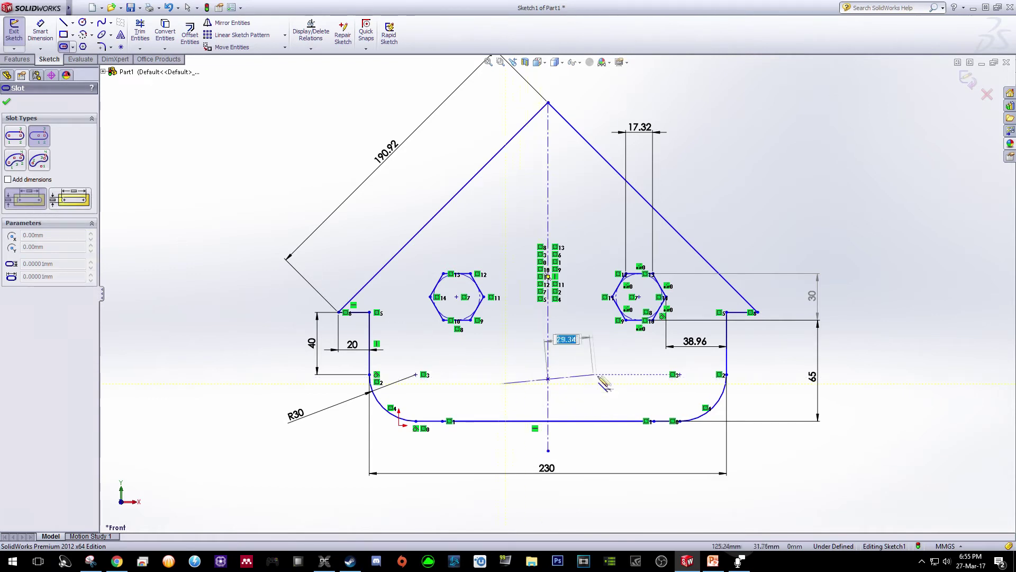
{"action": "left_click", "coordinate": [640, 380]}
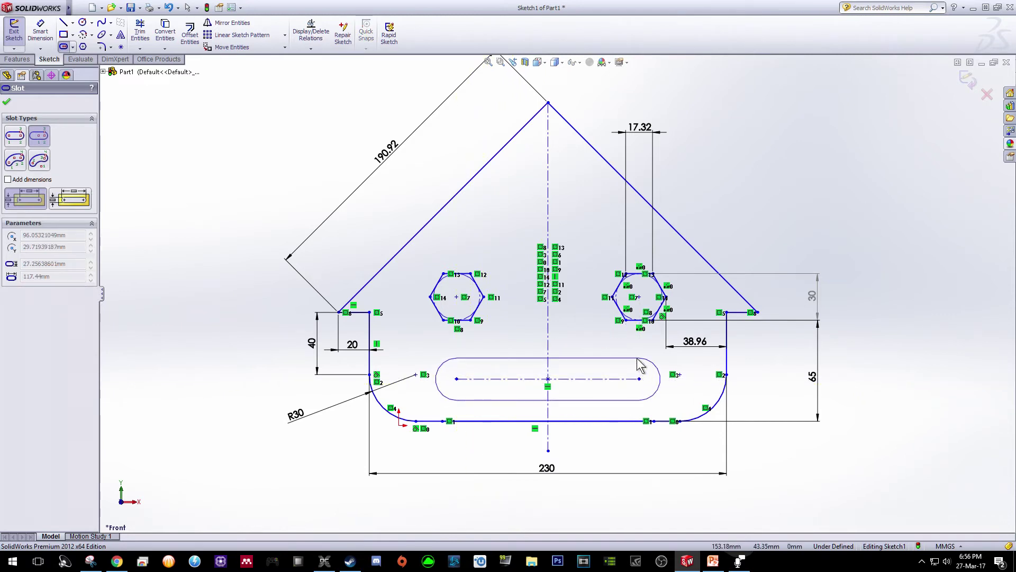
{"action": "left_click", "coordinate": [638, 359]}
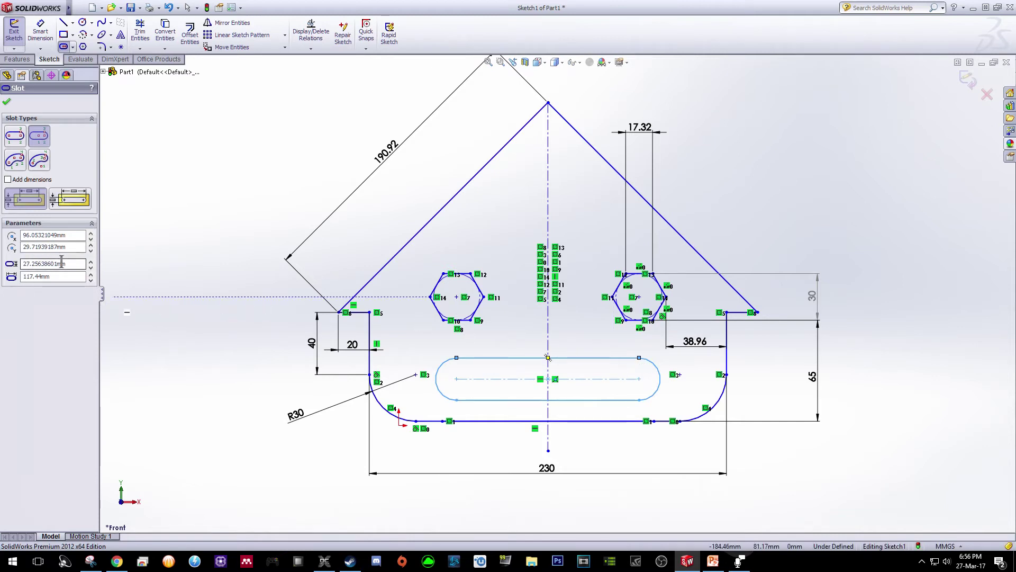
Step: Set the slot's width to 20 and its length to 85
{"action": "left_click_drag", "start_coordinate": [68, 263], "coordinate": [32, 264]}
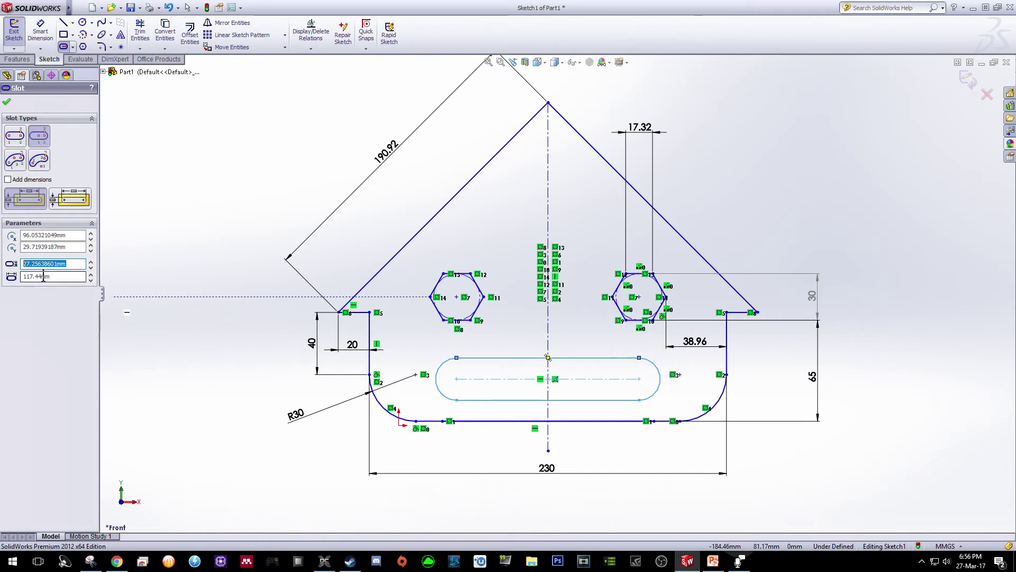
{"action": "type", "text": "20"}
{"action": "key", "text": "Return"}
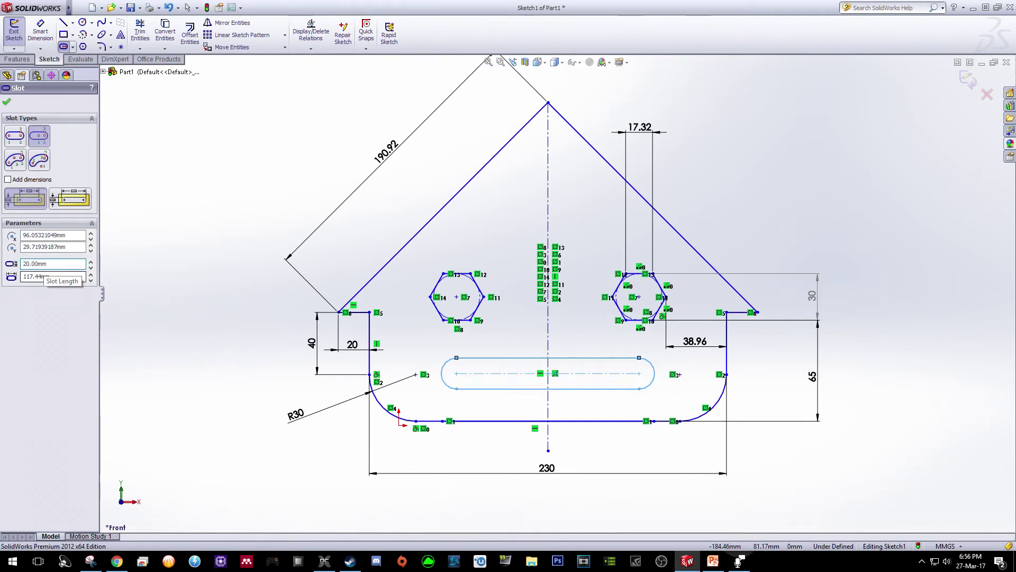
{"action": "double_click", "coordinate": [51, 276]}
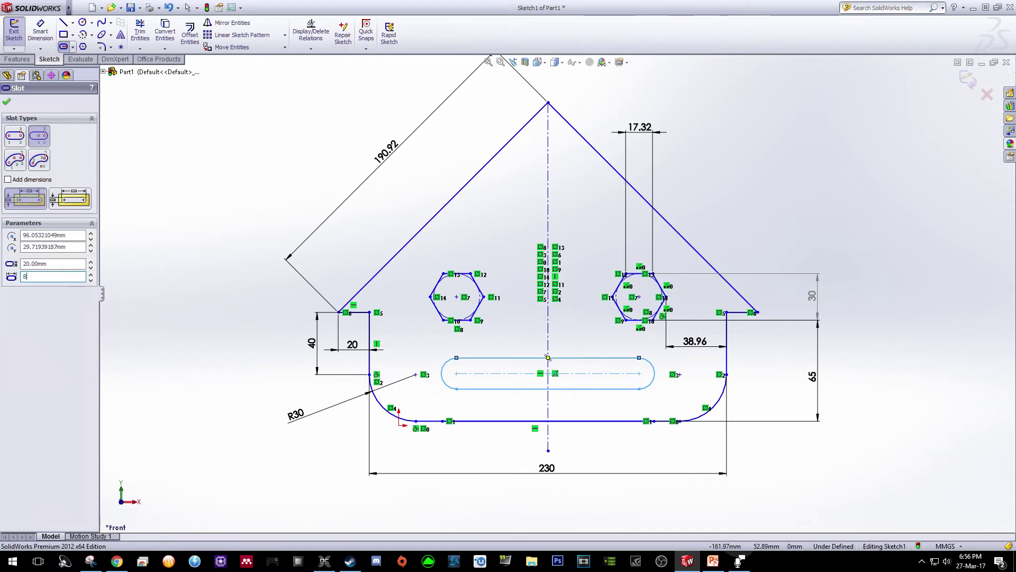
{"action": "key", "text": "Return"}
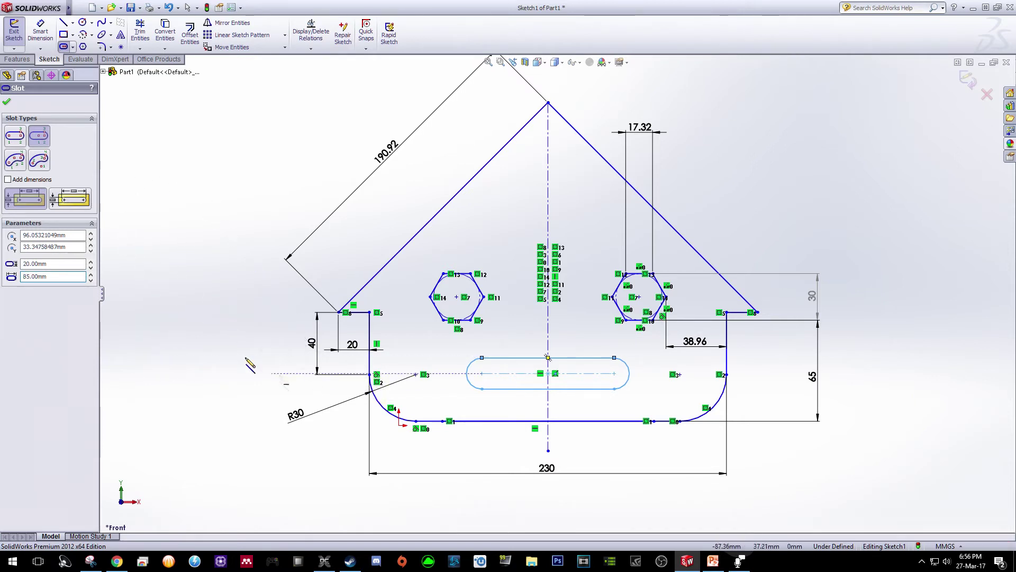
{"action": "key", "text": "d"}
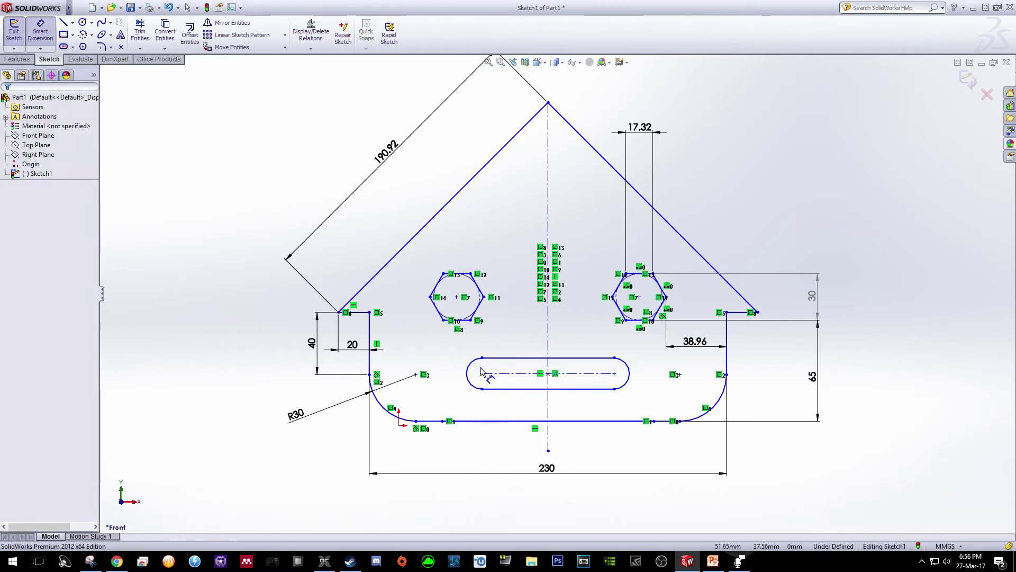
Step: Dimension the slot with a 20 width and an 85 centre-to-centre length below it
{"action": "left_click", "coordinate": [483, 374]}
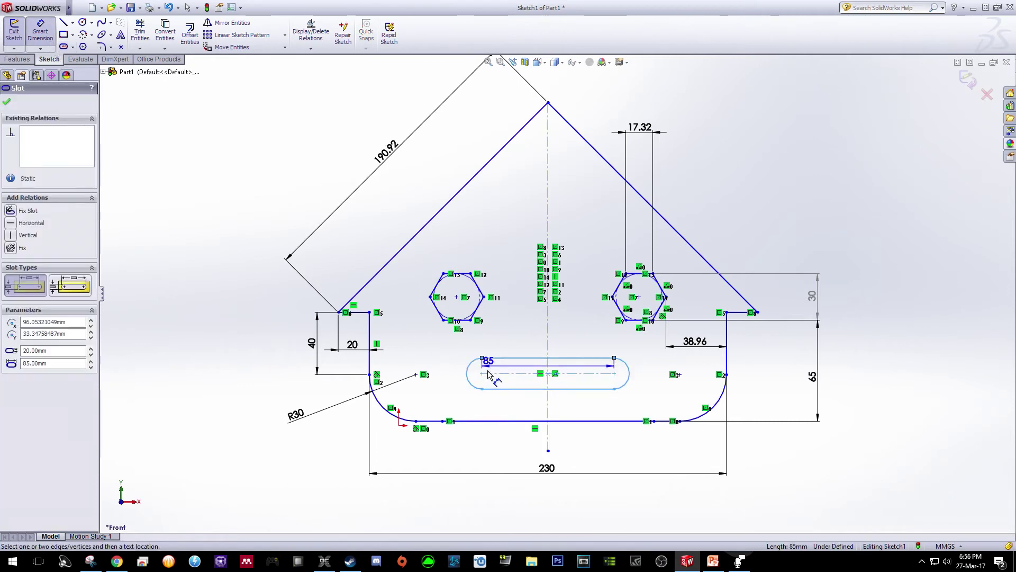
{"action": "left_click", "coordinate": [490, 390]}
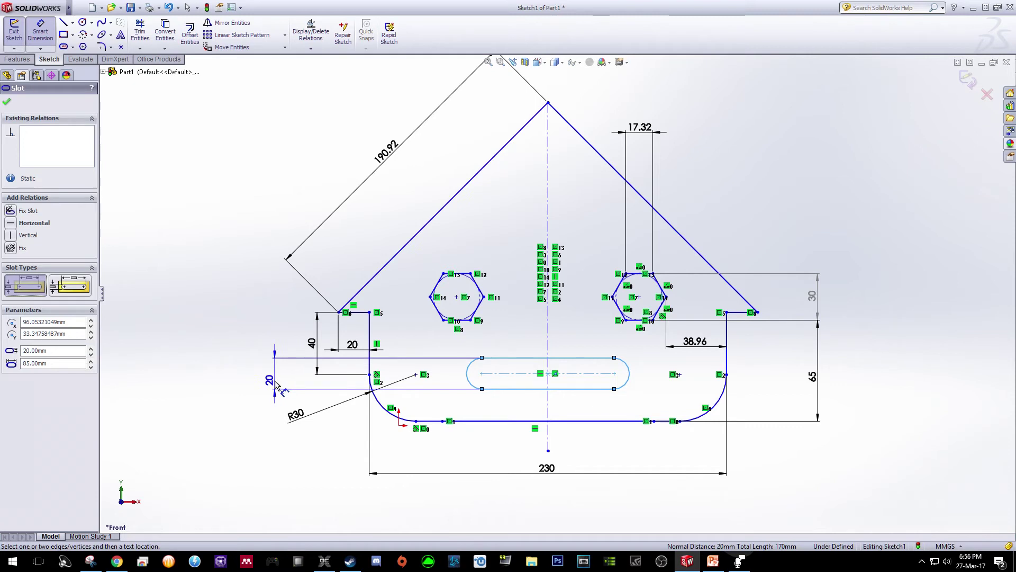
{"action": "left_click", "coordinate": [275, 377]}
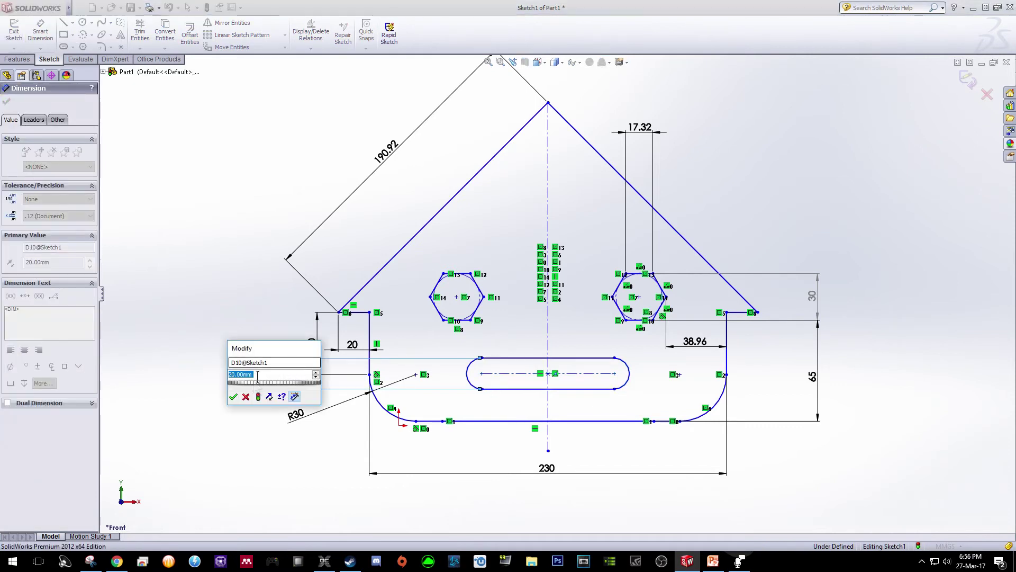
{"action": "left_click", "coordinate": [233, 397]}
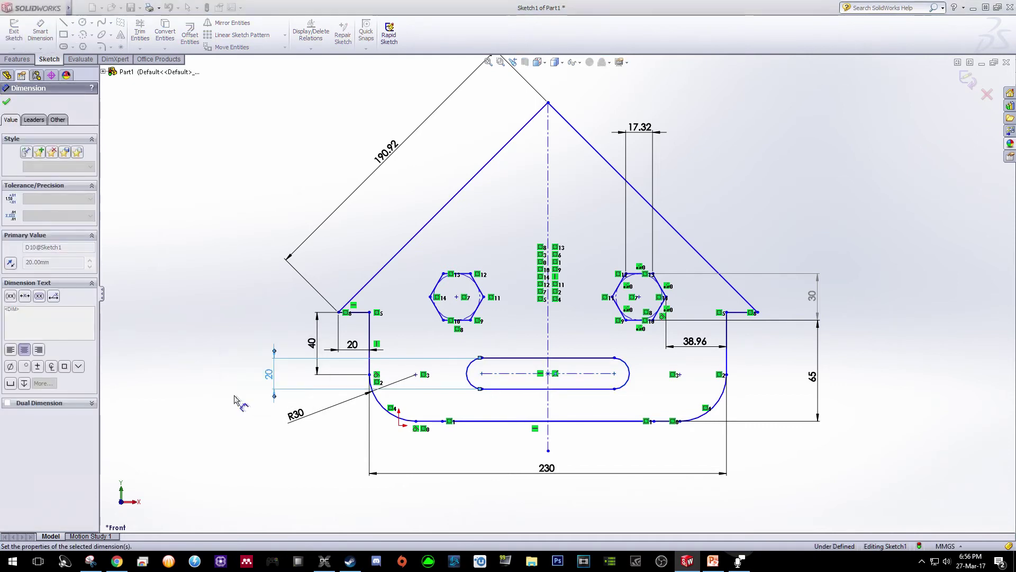
{"action": "left_click", "coordinate": [482, 374]}
{"action": "left_click", "coordinate": [615, 373]}
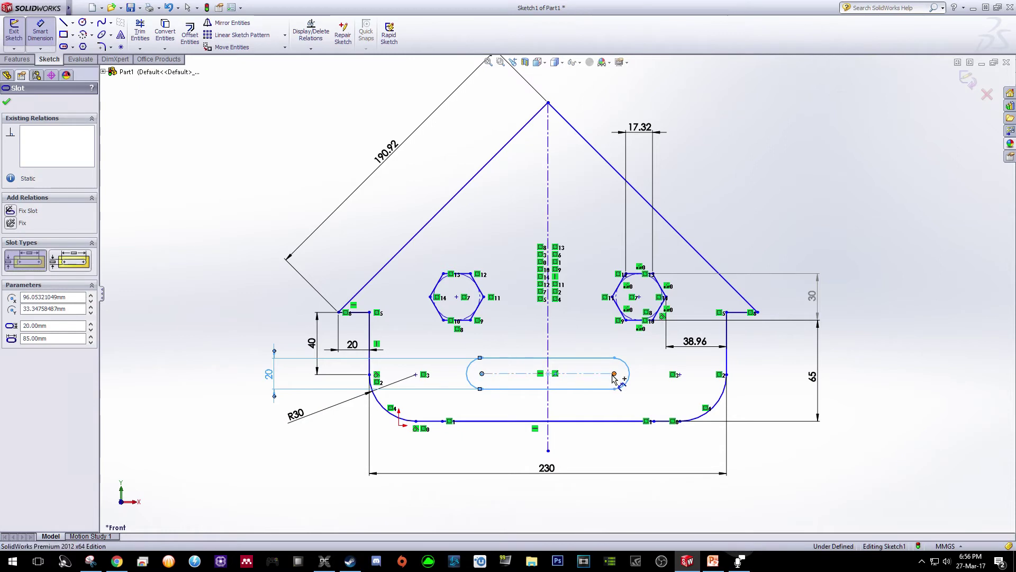
{"action": "left_click", "coordinate": [546, 441]}
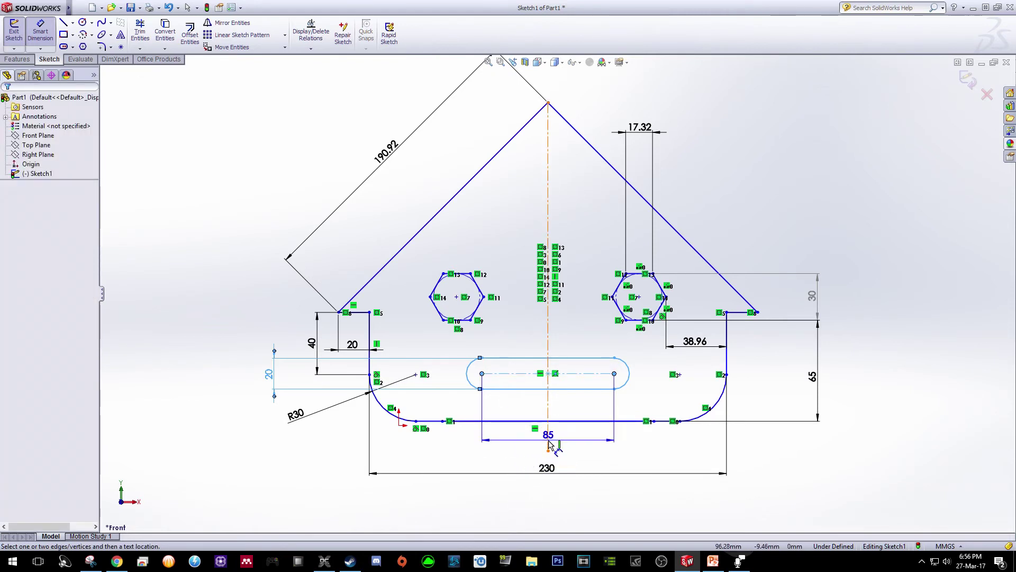
{"action": "left_click", "coordinate": [548, 441]}
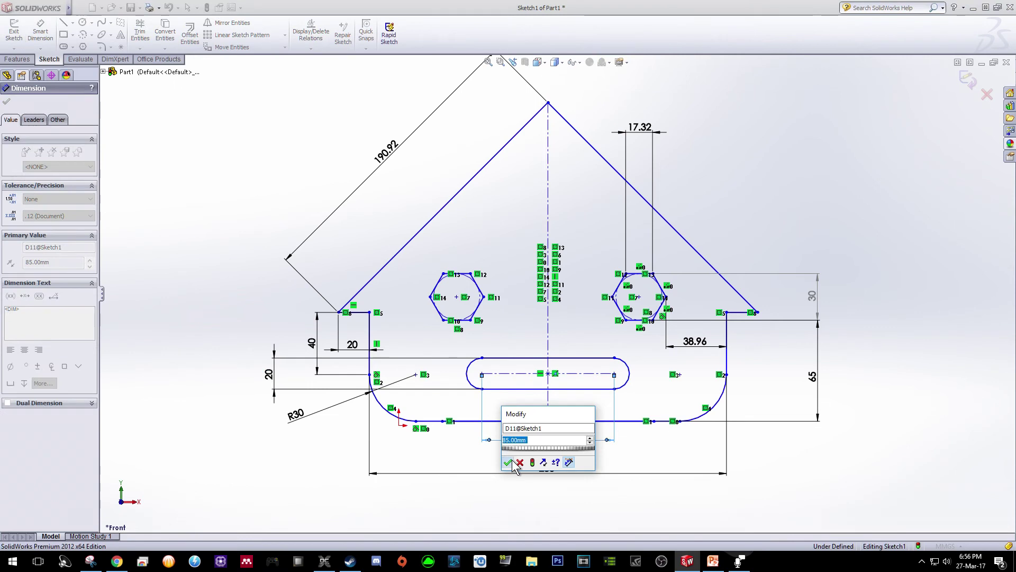
{"action": "left_click", "coordinate": [513, 461]}
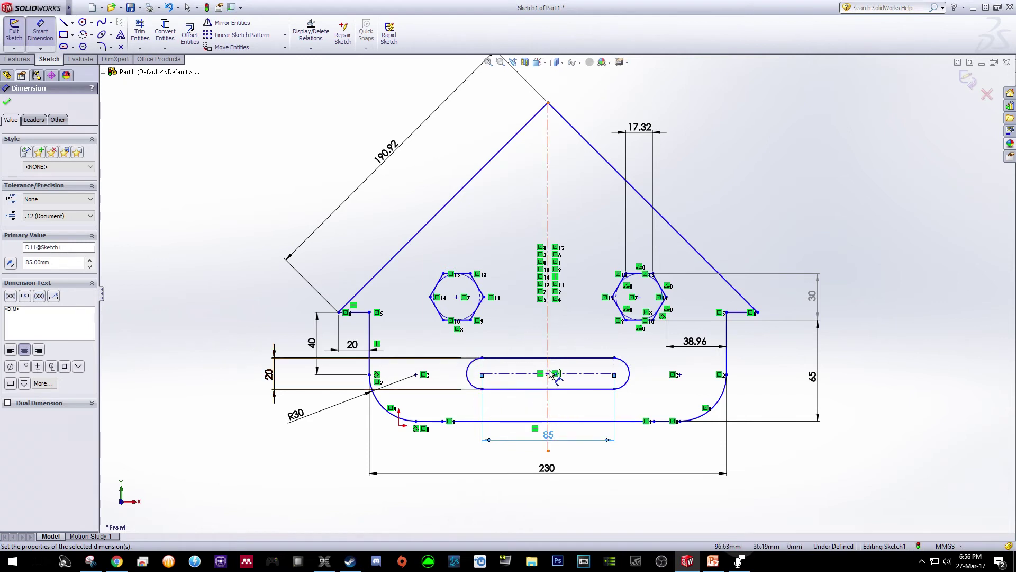
Step: Dimension the slot 18.02 above the plate's bottom line
{"action": "left_click", "coordinate": [528, 392]}
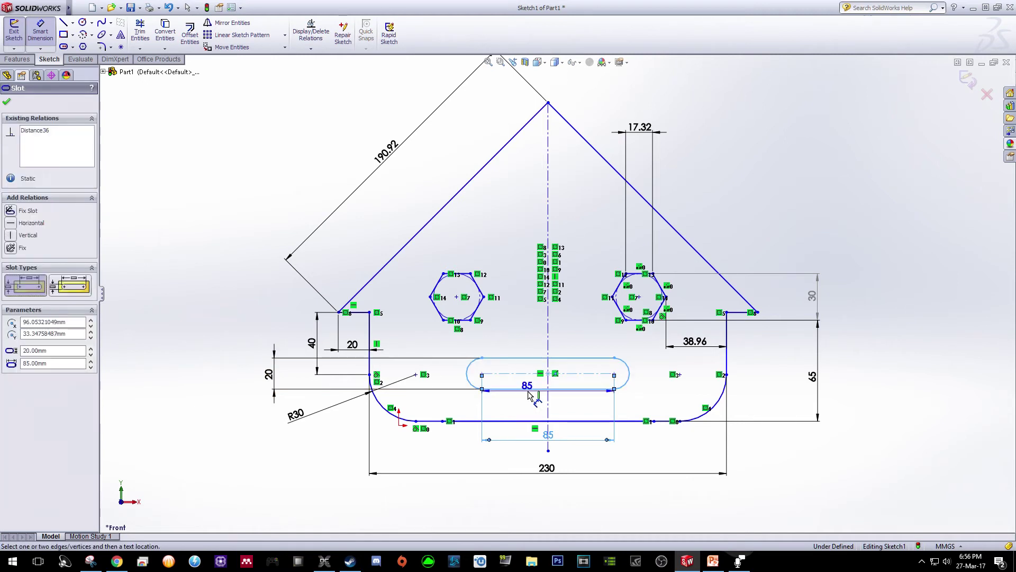
{"action": "left_click", "coordinate": [559, 422]}
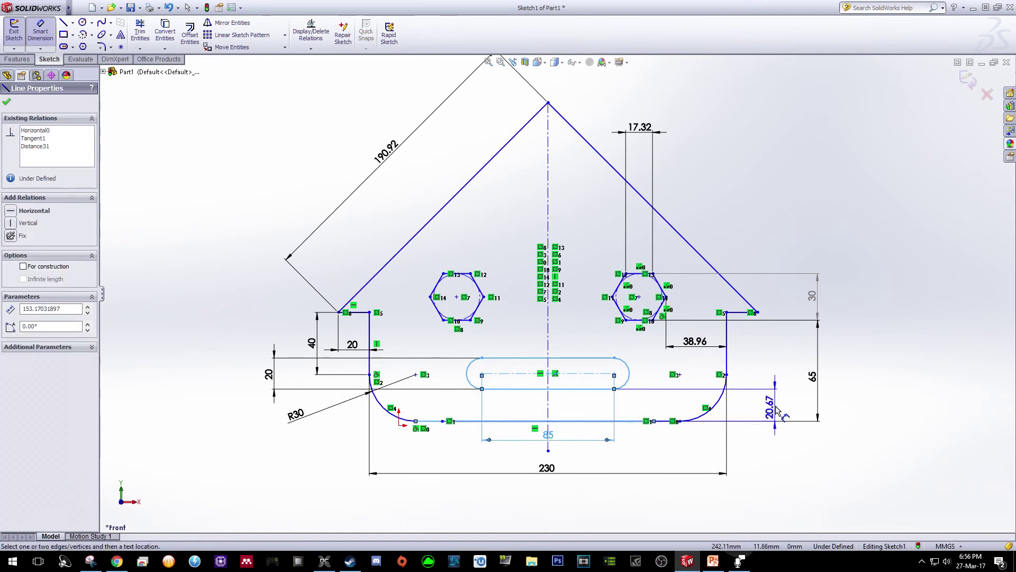
{"action": "left_click", "coordinate": [782, 408]}
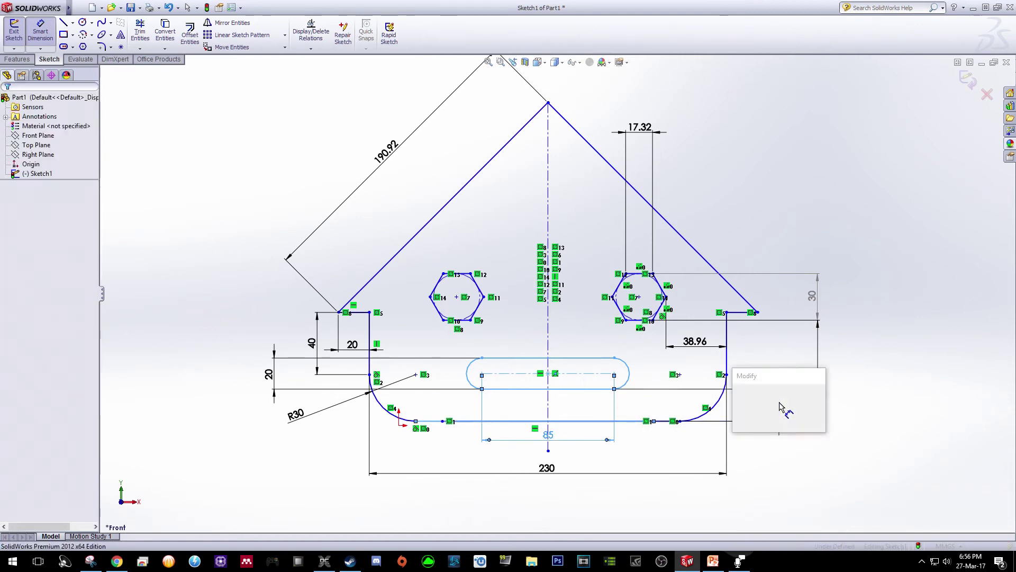
{"action": "type", "text": "18"}
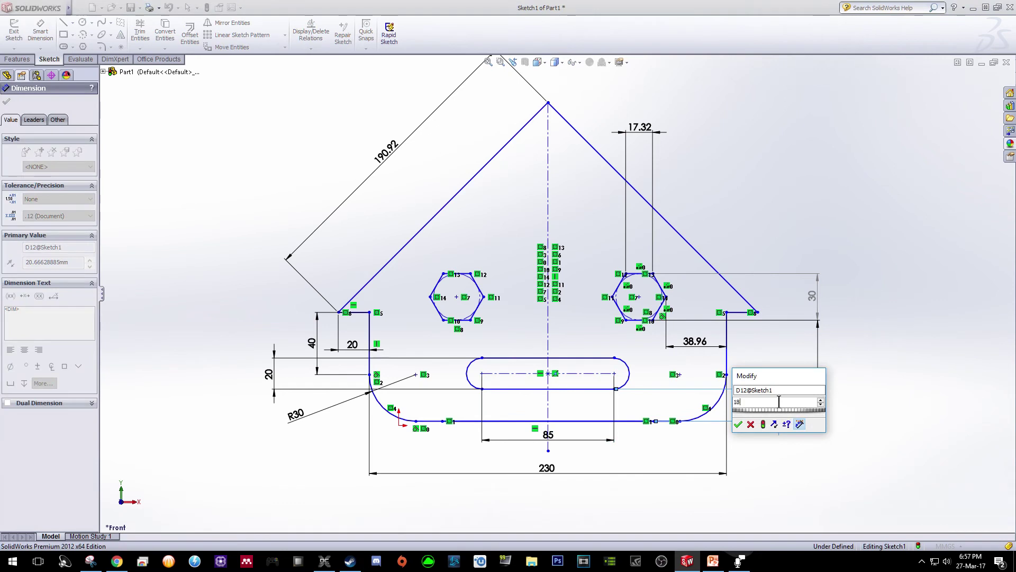
{"action": "type", "text": ".02"}
{"action": "key", "text": "Return"}
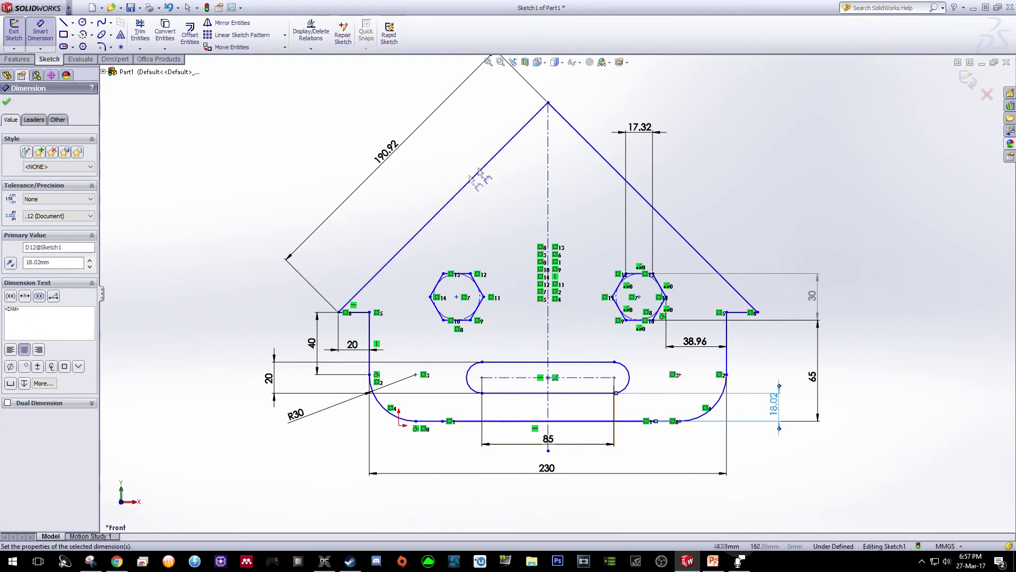
Step: Sketch a square chimney outline on the left roof slope with lines
{"action": "left_click", "coordinate": [63, 23]}
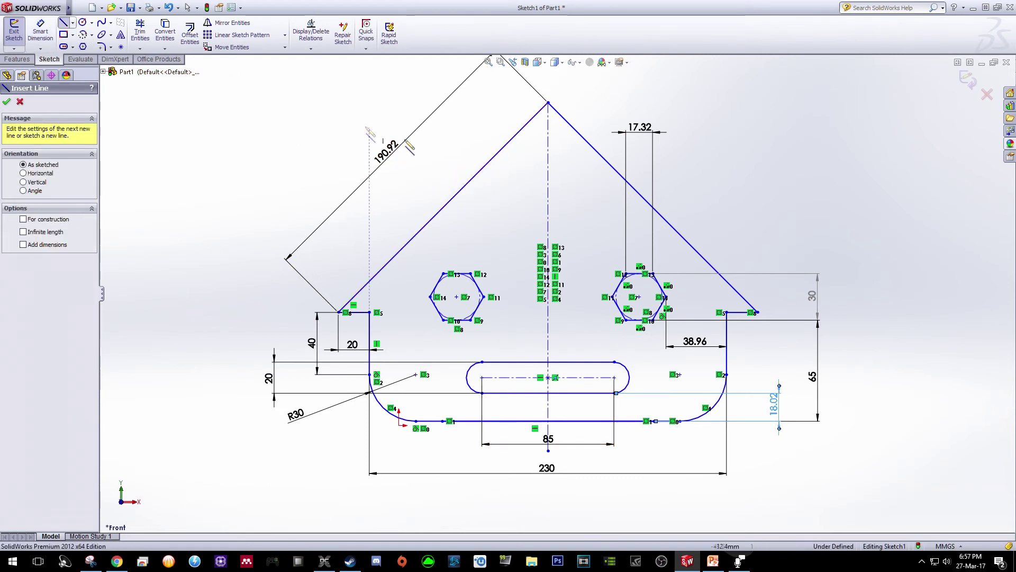
{"action": "left_click", "coordinate": [497, 157]}
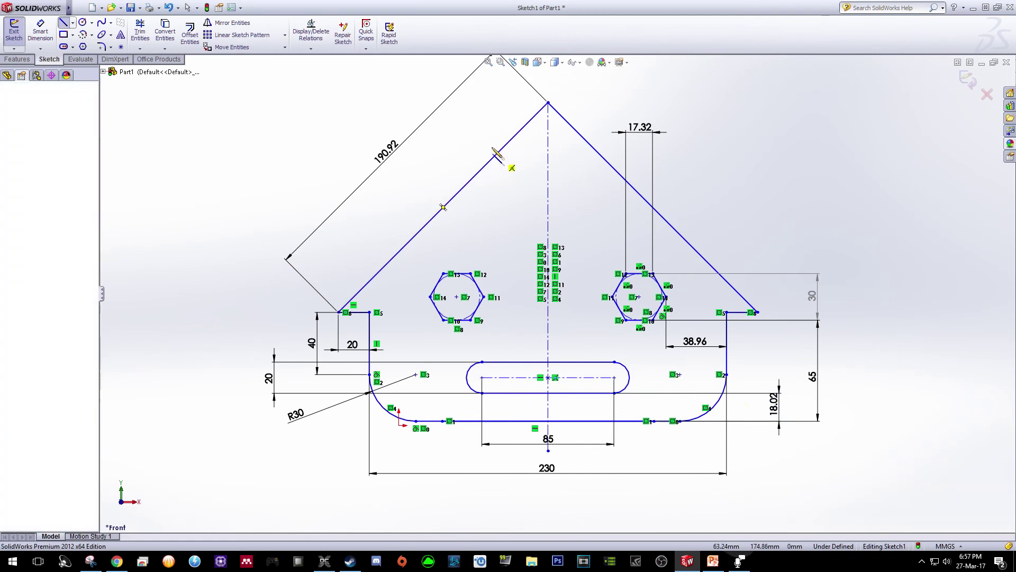
{"action": "left_click", "coordinate": [462, 120]}
{"action": "left_click", "coordinate": [430, 152]}
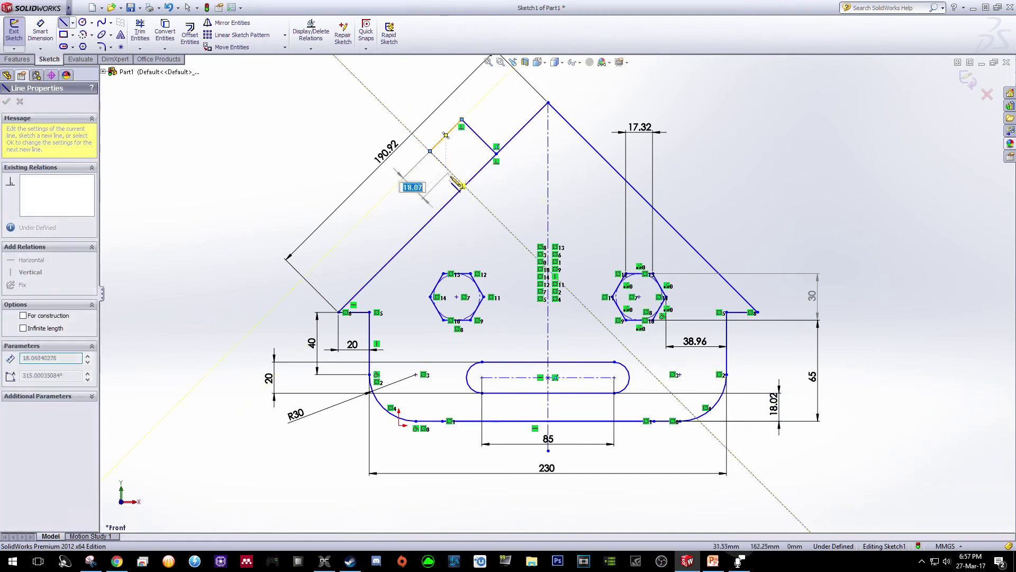
{"action": "left_click", "coordinate": [464, 185]}
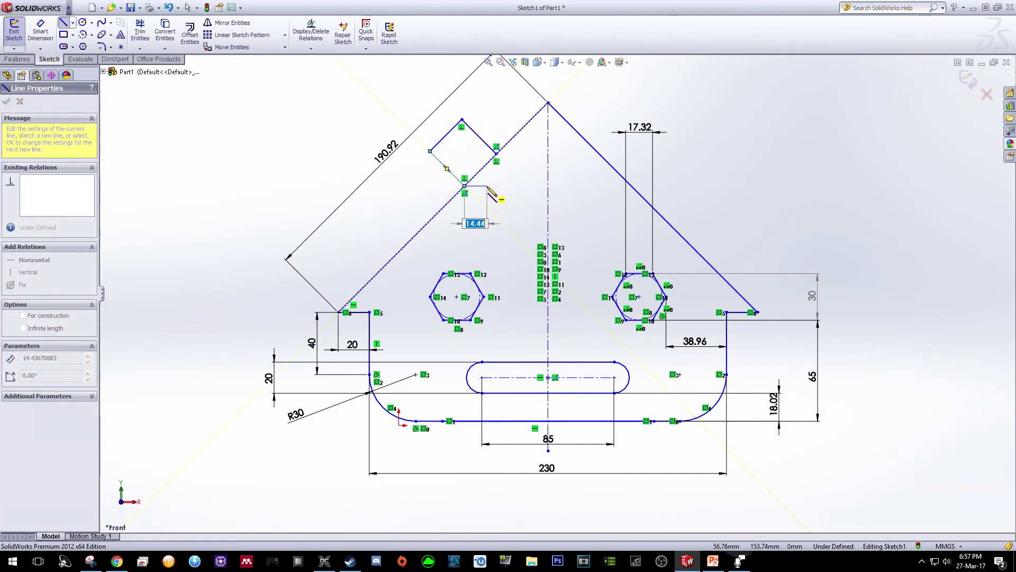
{"action": "key", "text": "Escape"}
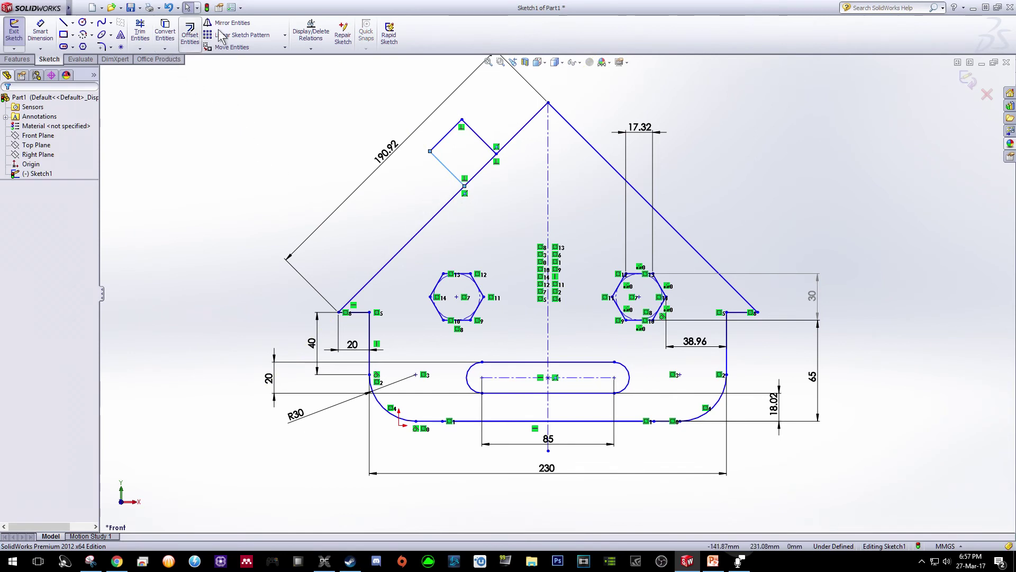
Step: Trim away the roof line segment inside the square
{"action": "left_click", "coordinate": [140, 32]}
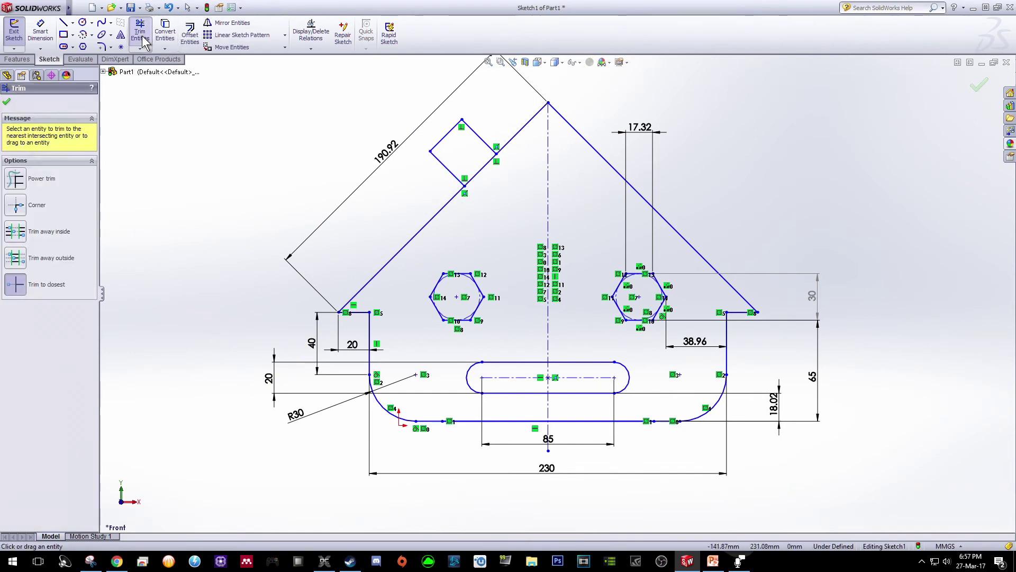
{"action": "left_click", "coordinate": [484, 174]}
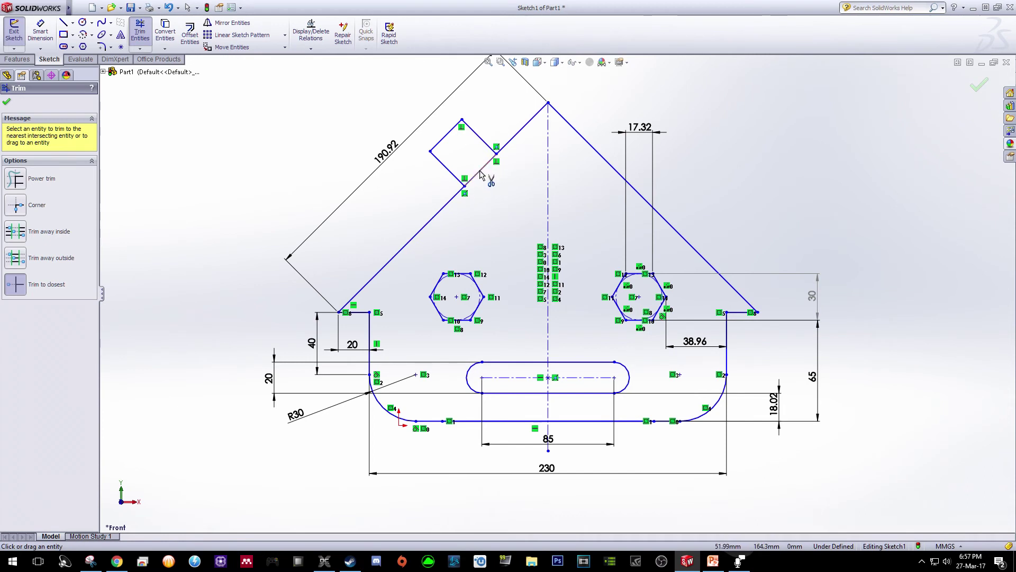
{"action": "left_click", "coordinate": [480, 171]}
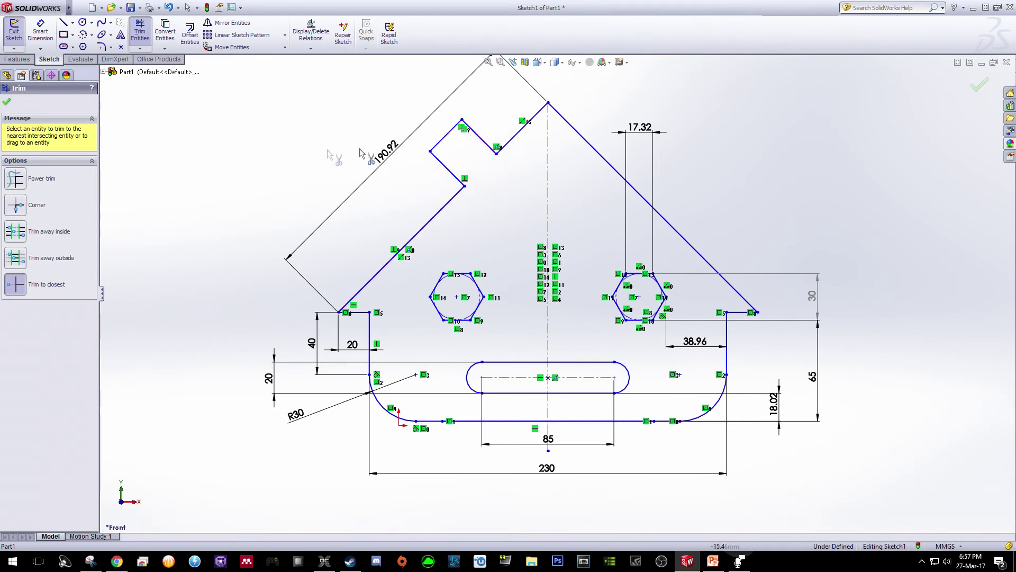
{"action": "left_click", "coordinate": [45, 33]}
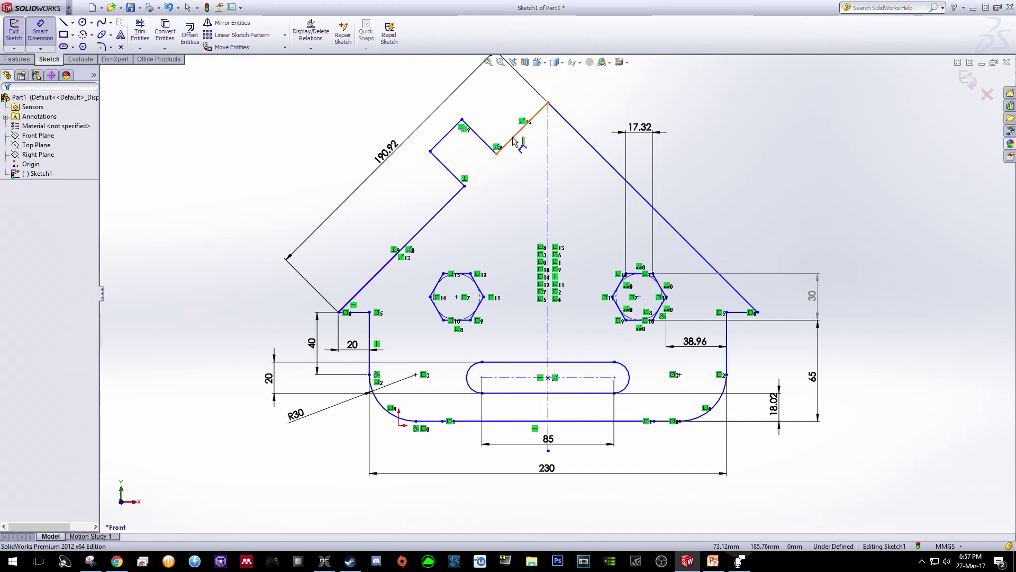
Step: Dimension the chimney 65.46 from the roof apex and 95.46 from the lower-left eave
{"action": "left_click", "coordinate": [478, 137]}
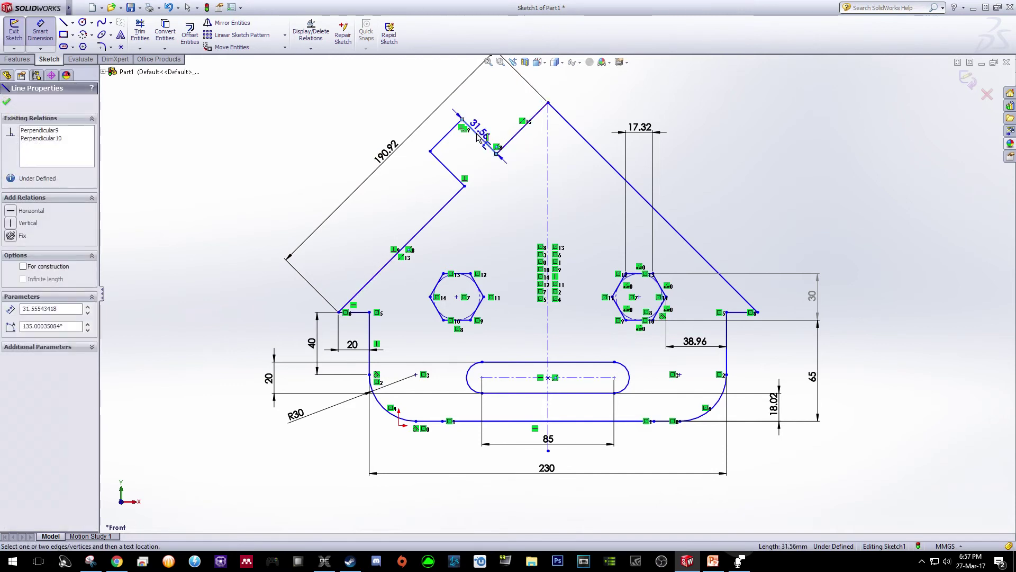
{"action": "left_click", "coordinate": [548, 103]}
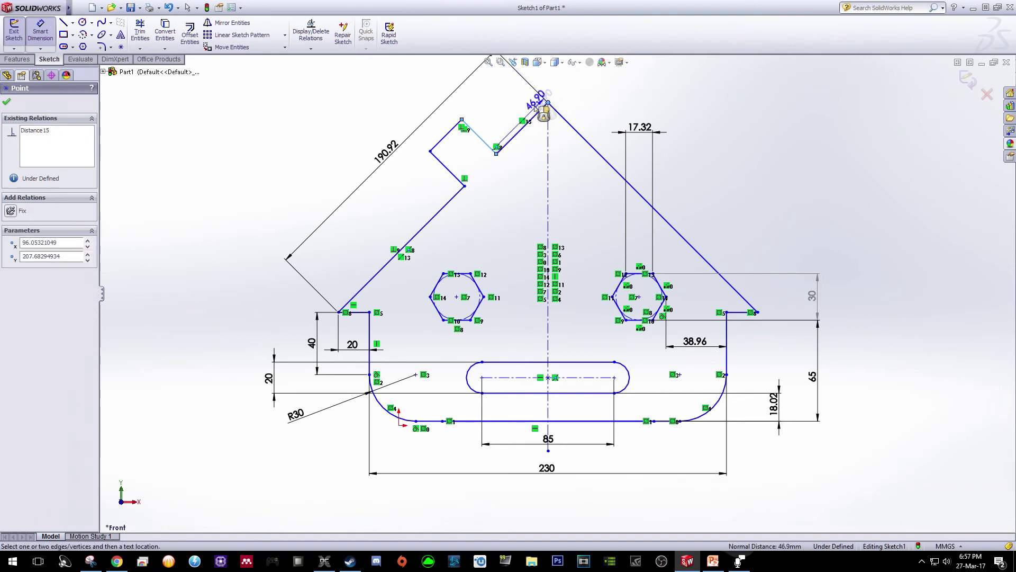
{"action": "left_click", "coordinate": [495, 104]}
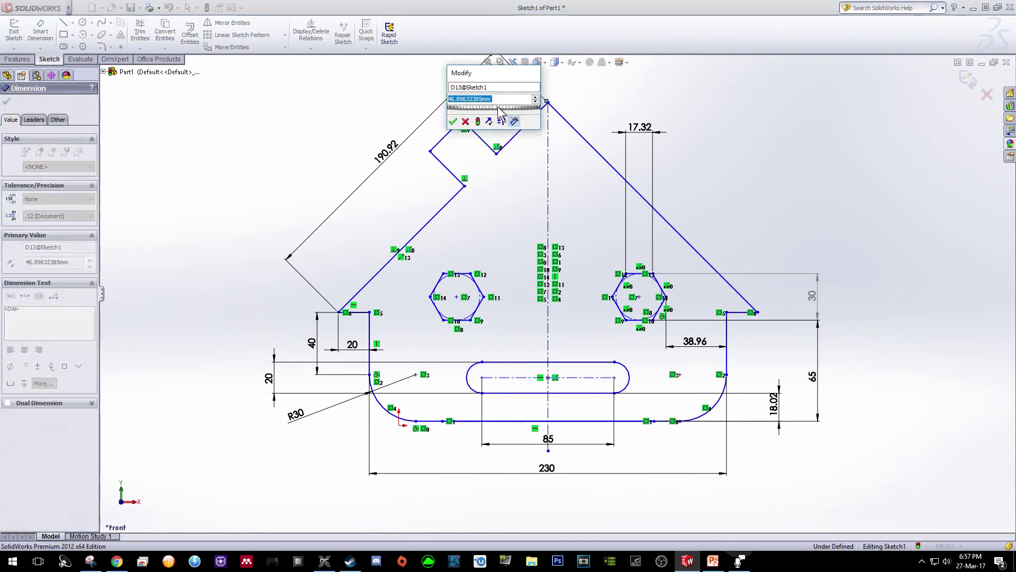
{"action": "type", "text": "65"}
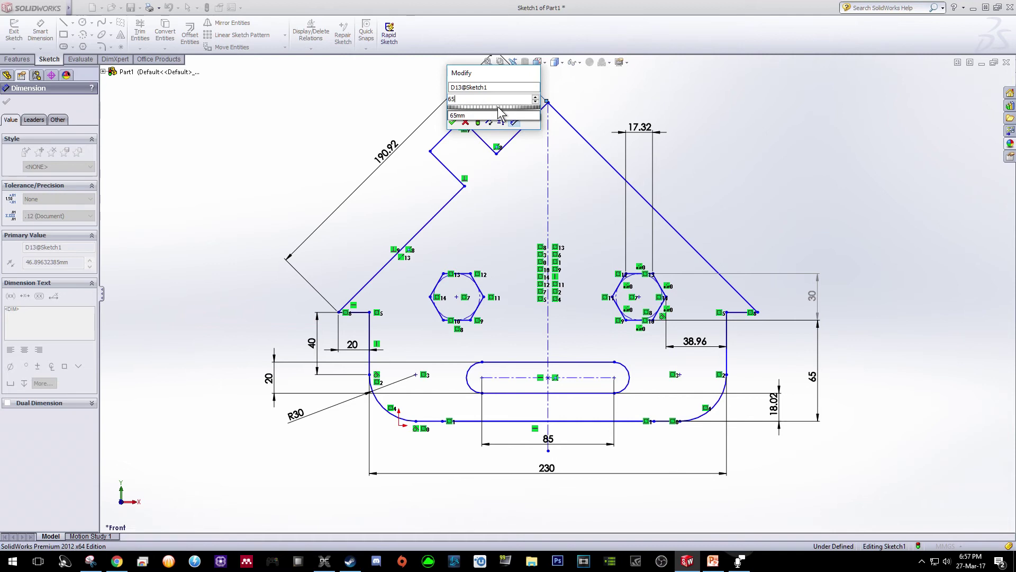
{"action": "type", "text": ".46"}
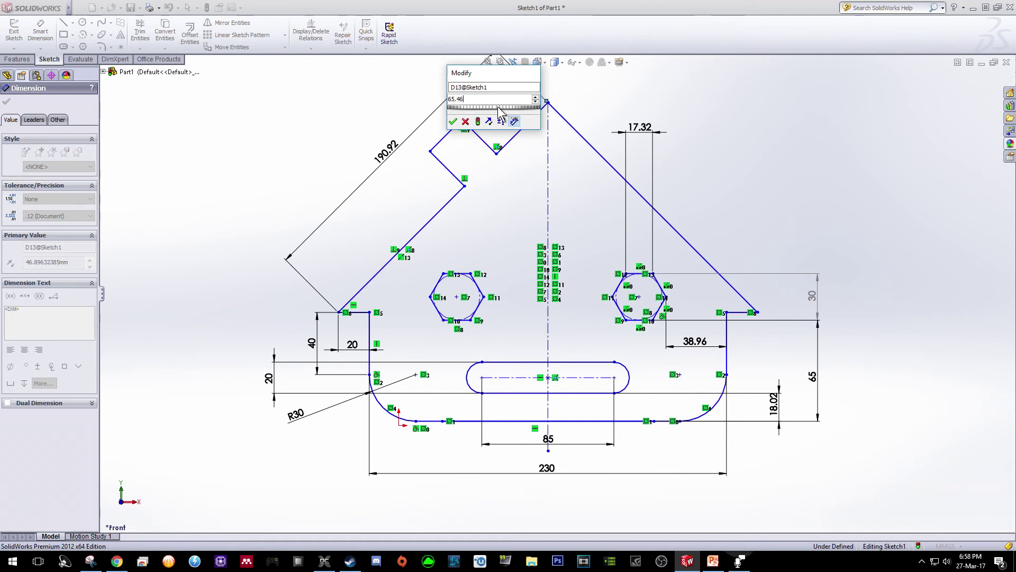
{"action": "key", "text": "Return"}
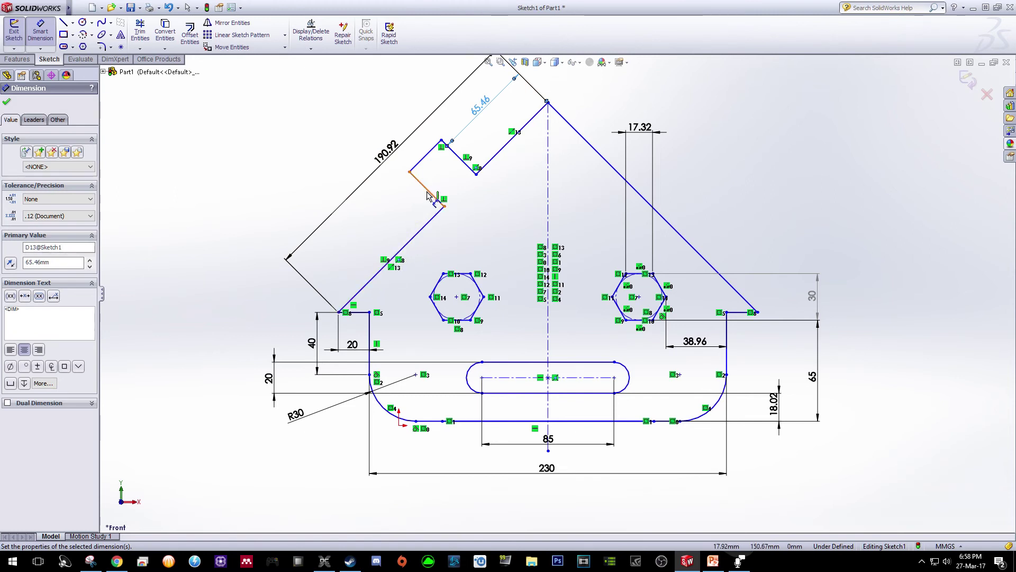
{"action": "left_click", "coordinate": [430, 192]}
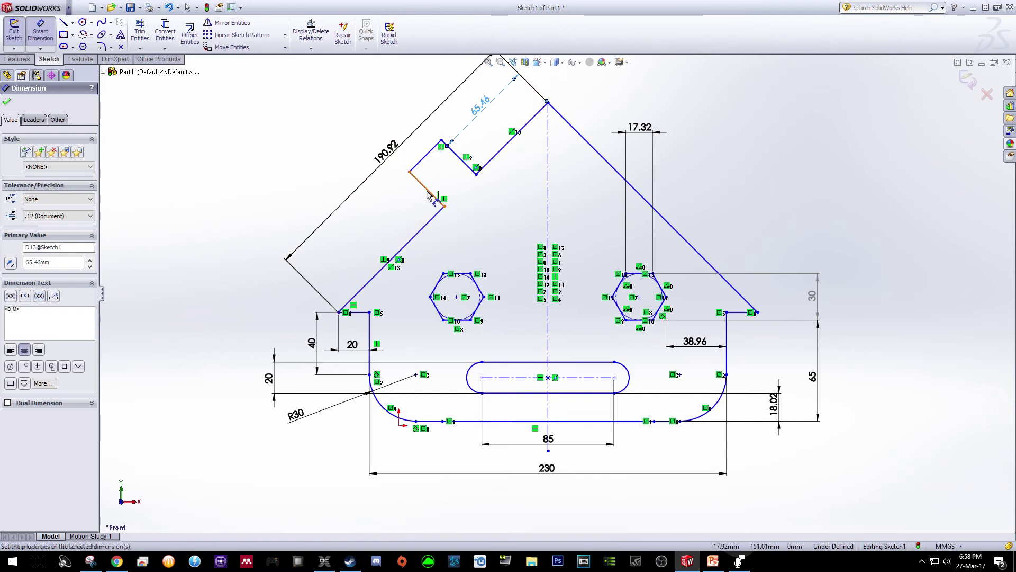
{"action": "left_click", "coordinate": [338, 311]}
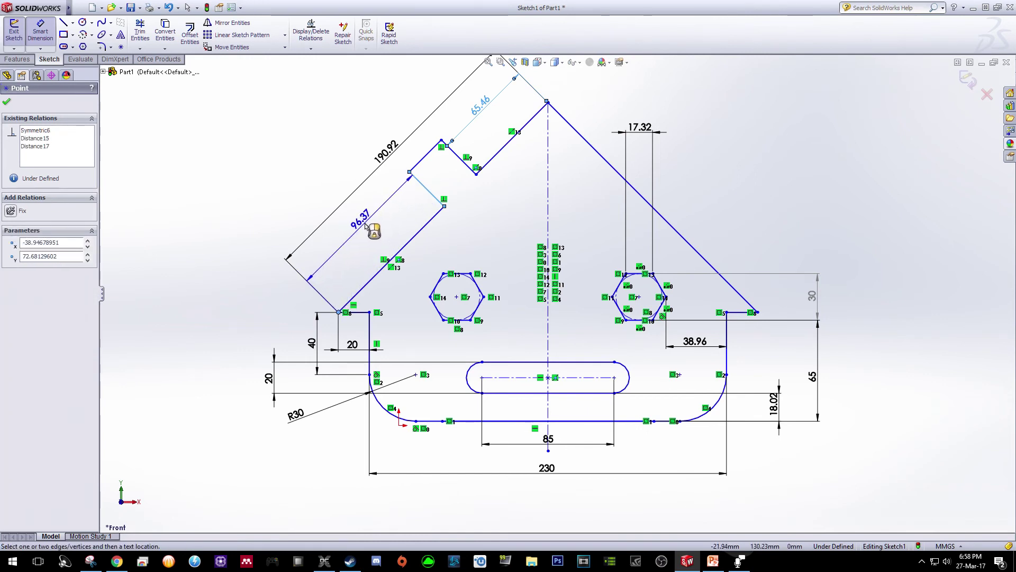
{"action": "left_click", "coordinate": [356, 236]}
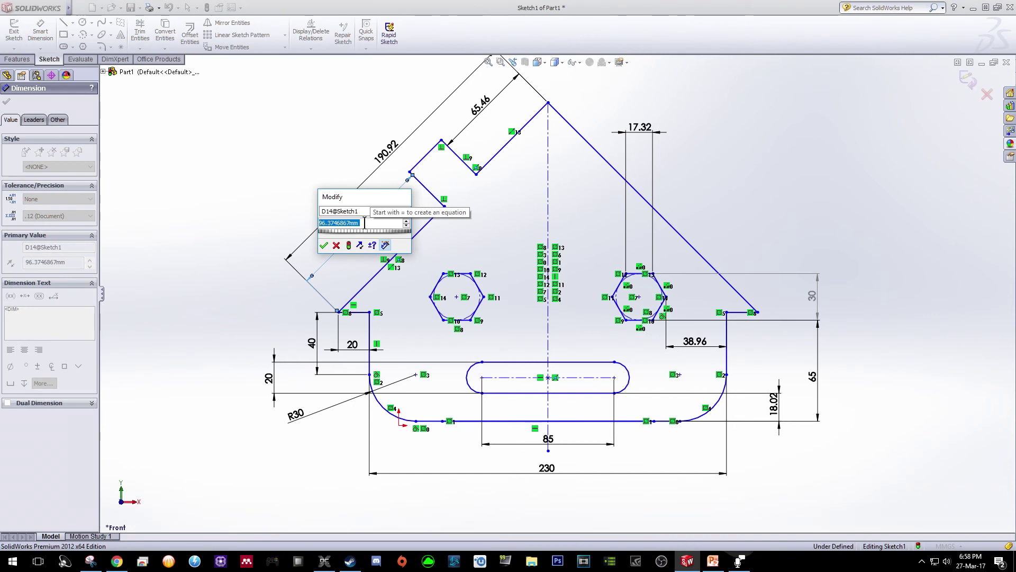
{"action": "type", "text": "95."}
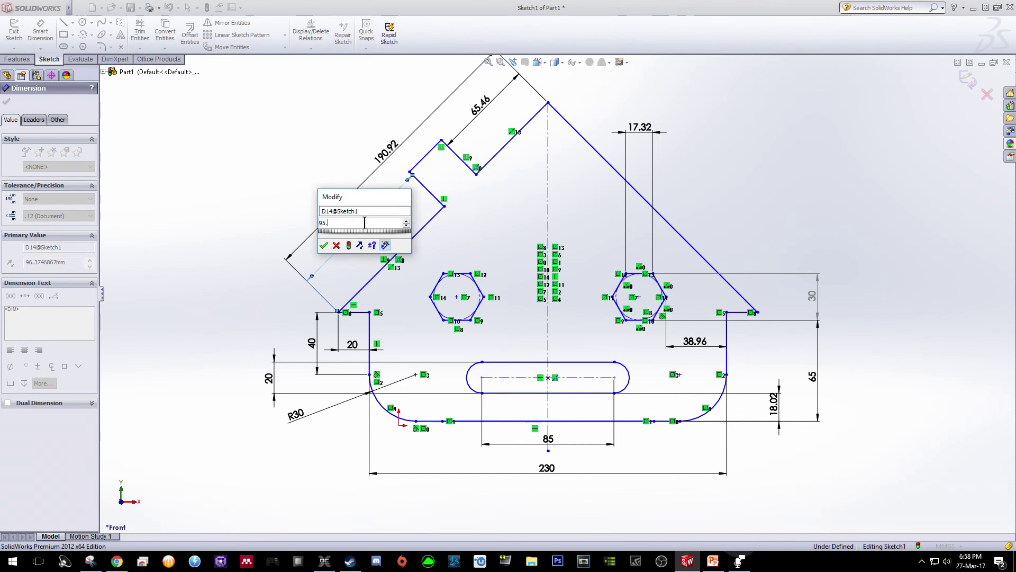
{"action": "type", "text": "46"}
{"action": "key", "text": "Return"}
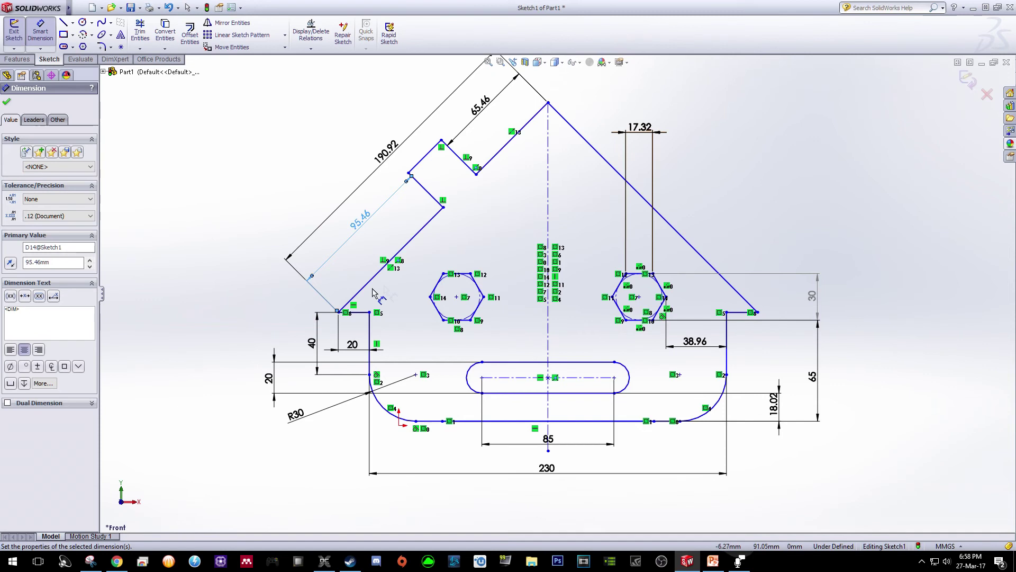
Step: Add a 45° roof angle dimension between the eave and slanted edge, leaving it driving
{"action": "left_click", "coordinate": [353, 312]}
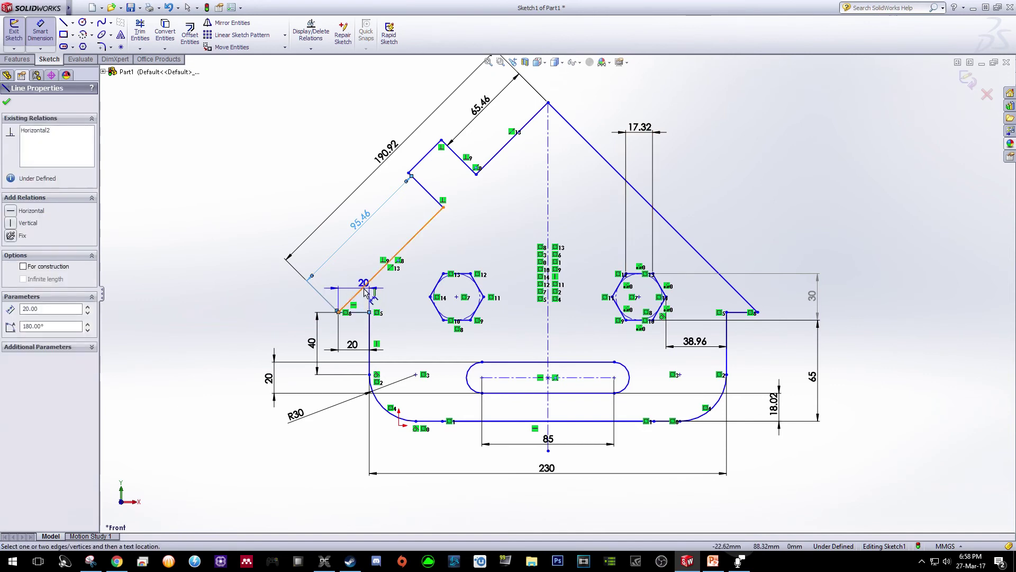
{"action": "left_click", "coordinate": [360, 290]}
{"action": "left_click", "coordinate": [390, 291]}
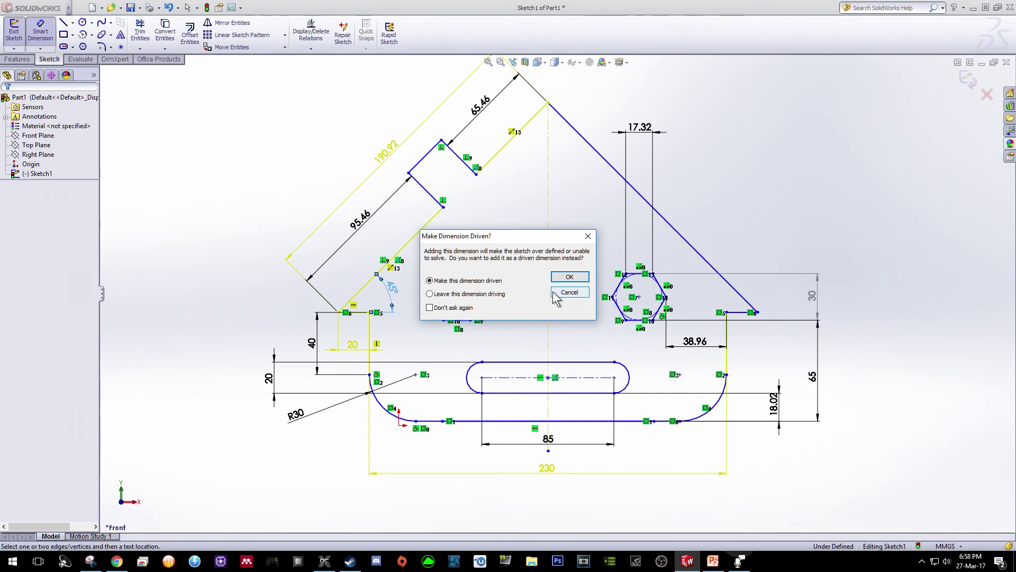
{"action": "left_click", "coordinate": [480, 294]}
{"action": "left_click", "coordinate": [563, 278]}
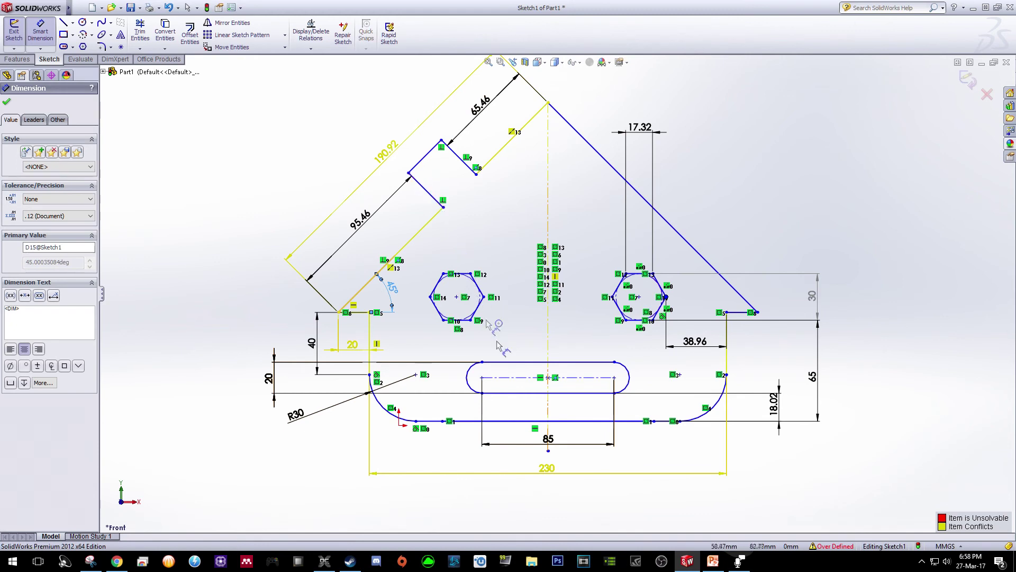
Step: Delete the conflicting 45° angle dimension and check the roof edge's angle in Line Properties
{"action": "key", "text": "Escape"}
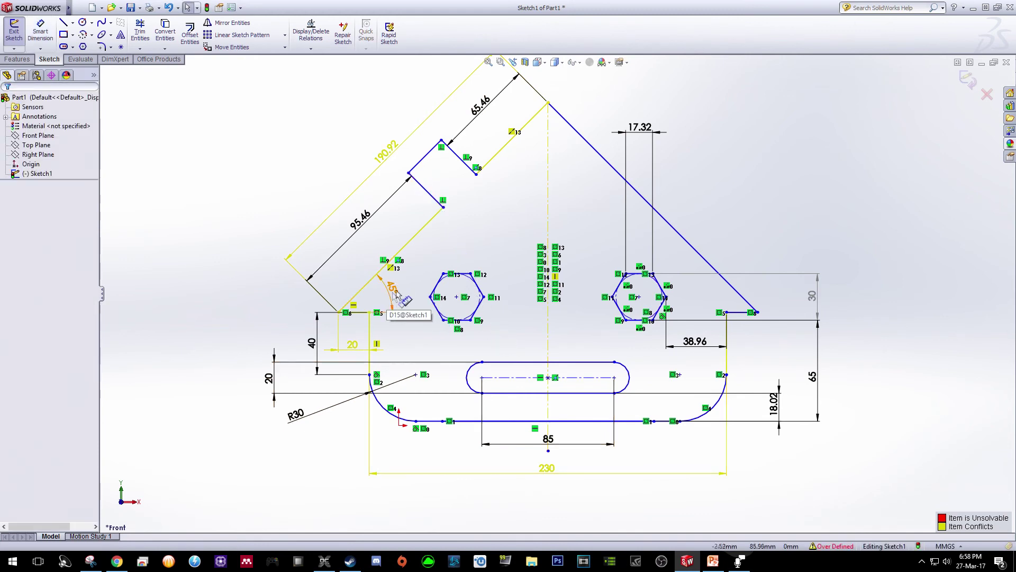
{"action": "left_click", "coordinate": [396, 292]}
{"action": "key", "text": "Delete"}
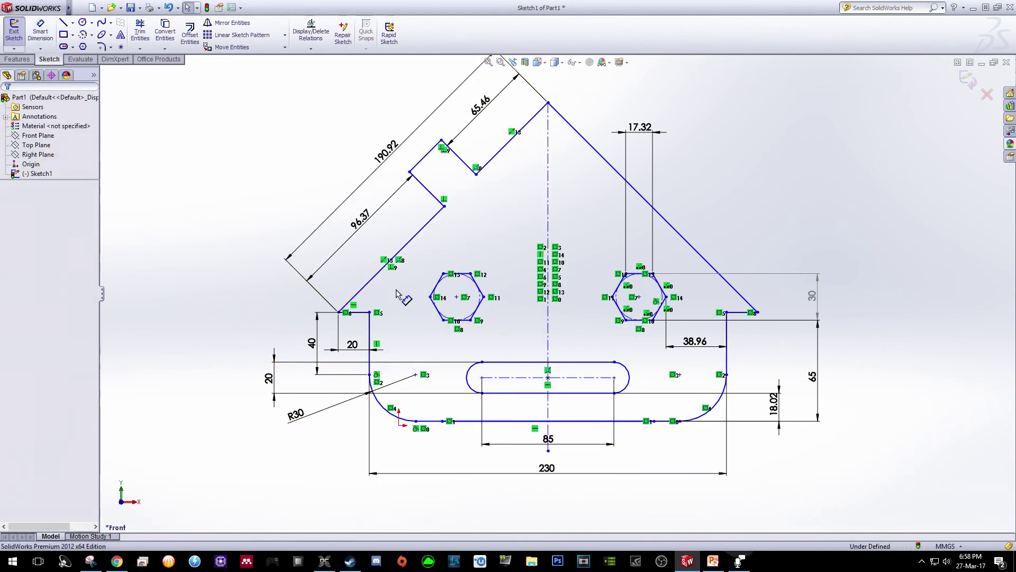
{"action": "left_click", "coordinate": [364, 289]}
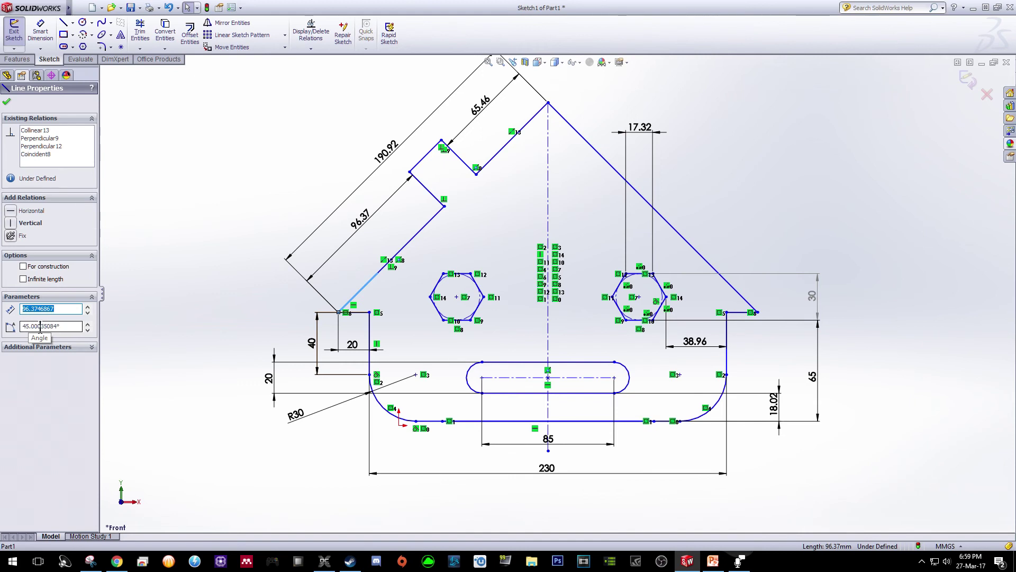
{"action": "left_click", "coordinate": [41, 327]}
{"action": "left_click_drag", "start_coordinate": [56, 327], "coordinate": [61, 326]}
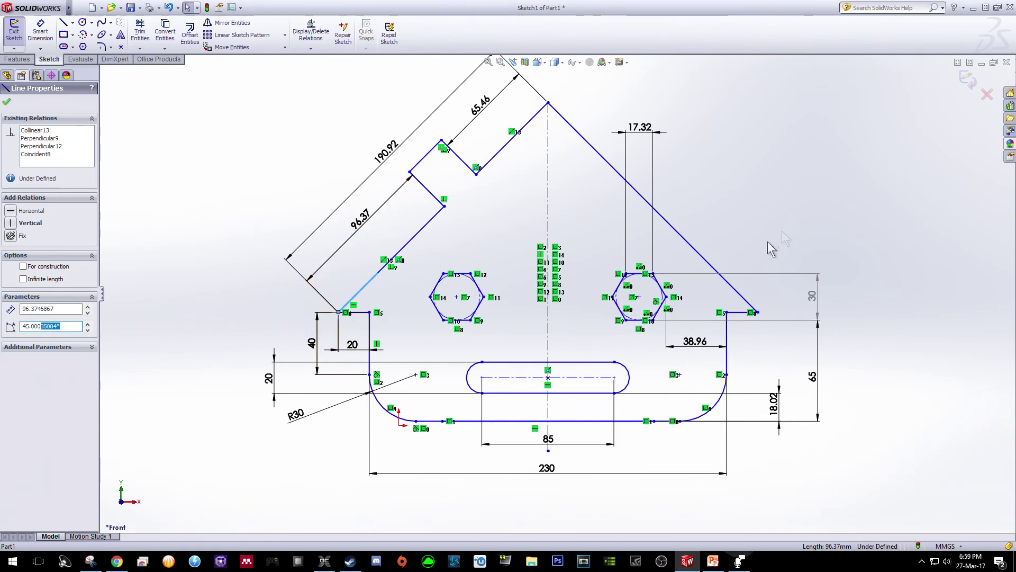
{"action": "left_click", "coordinate": [809, 219]}
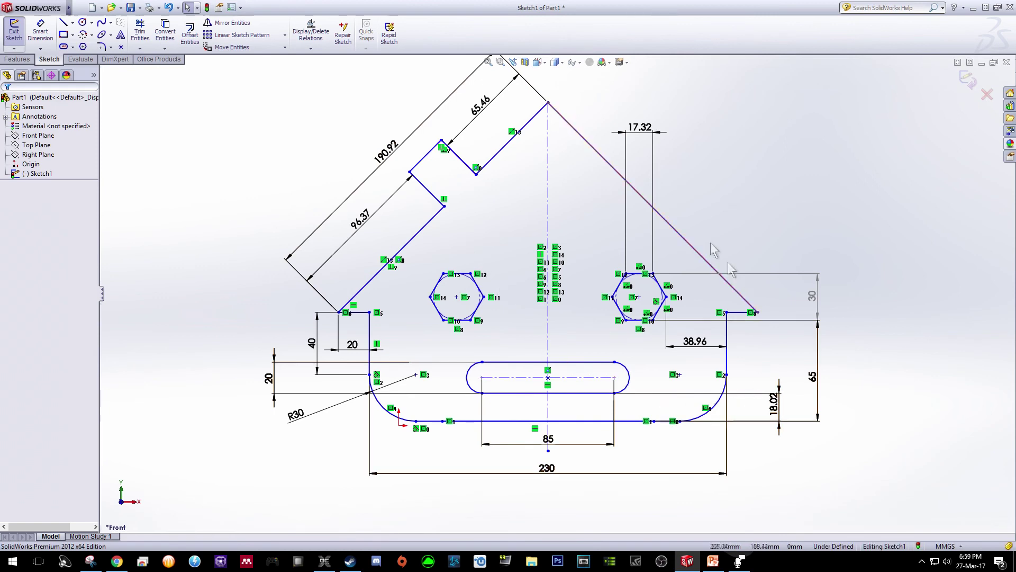
Step: Dimension the distance between the chimney's two side edges as 42.35
{"action": "left_click", "coordinate": [43, 35]}
{"action": "left_click", "coordinate": [426, 165]}
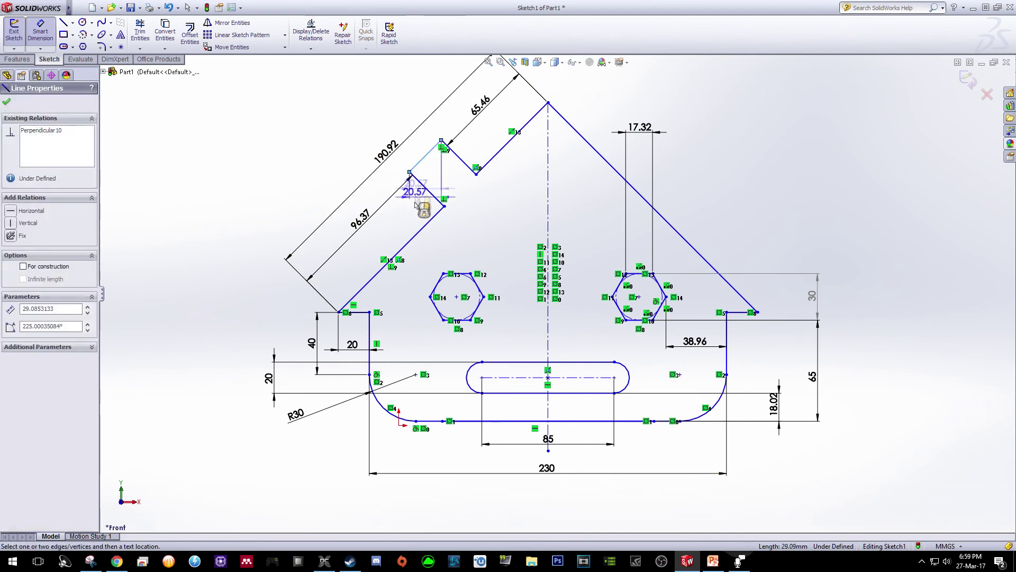
{"action": "left_click", "coordinate": [421, 229]}
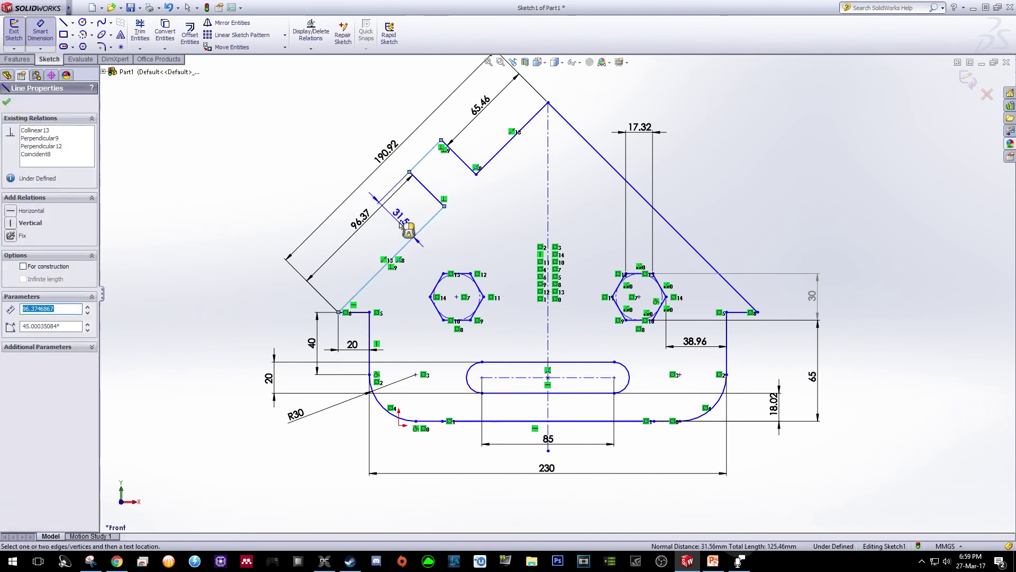
{"action": "left_click", "coordinate": [404, 223]}
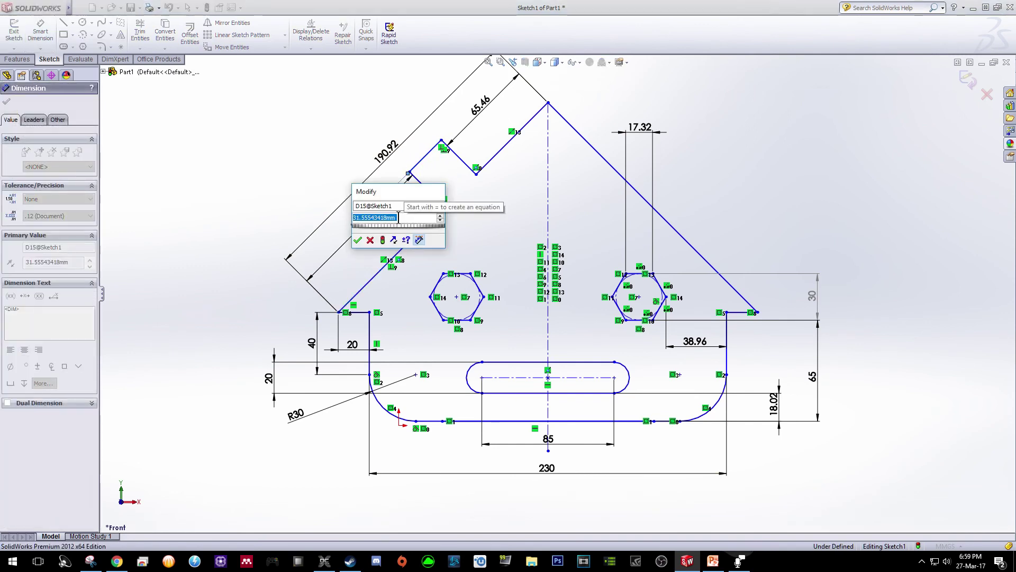
{"action": "type", "text": "42"}
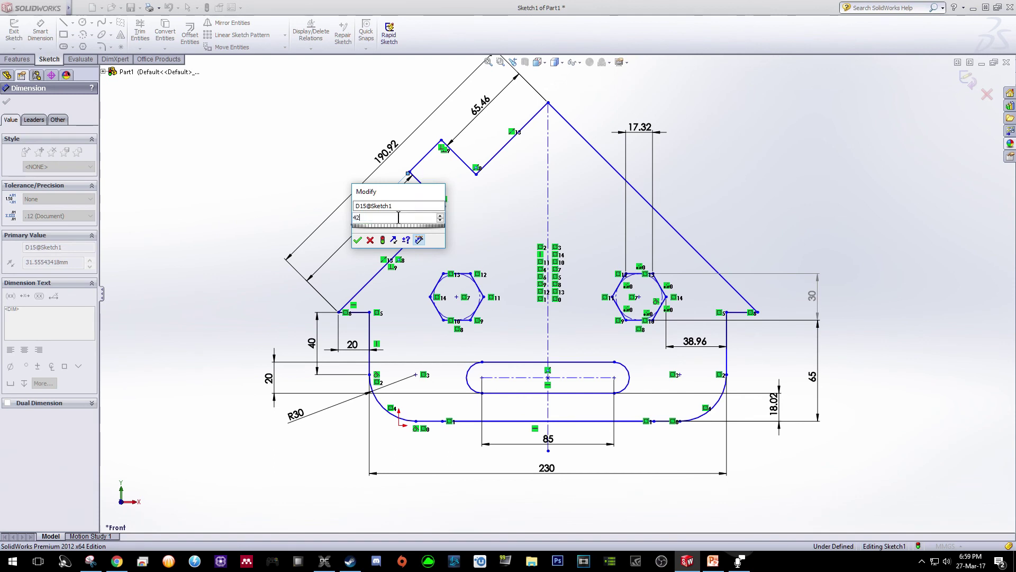
{"action": "type", "text": ".35"}
{"action": "key", "text": "Return"}
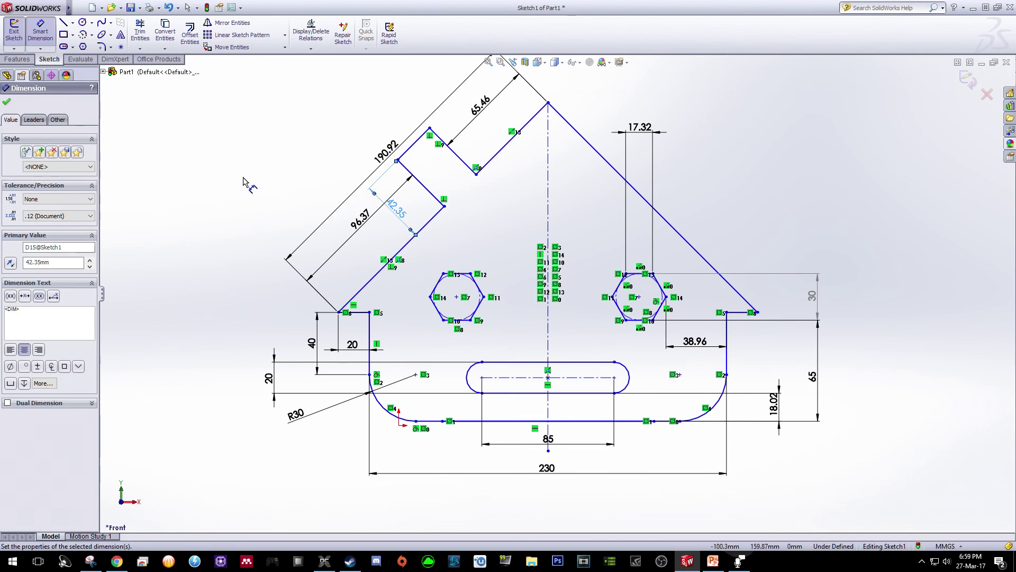
{"action": "key", "text": "Escape"}
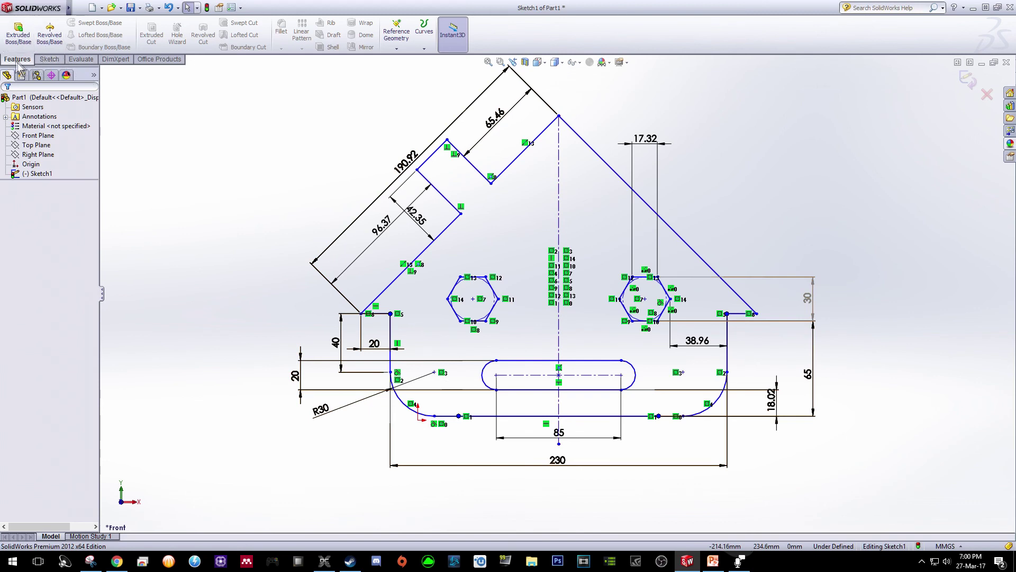
Step: Extrude the house outline sketch region 40 mm into a solid Boss-Extrude1 plate
{"action": "left_click", "coordinate": [19, 32]}
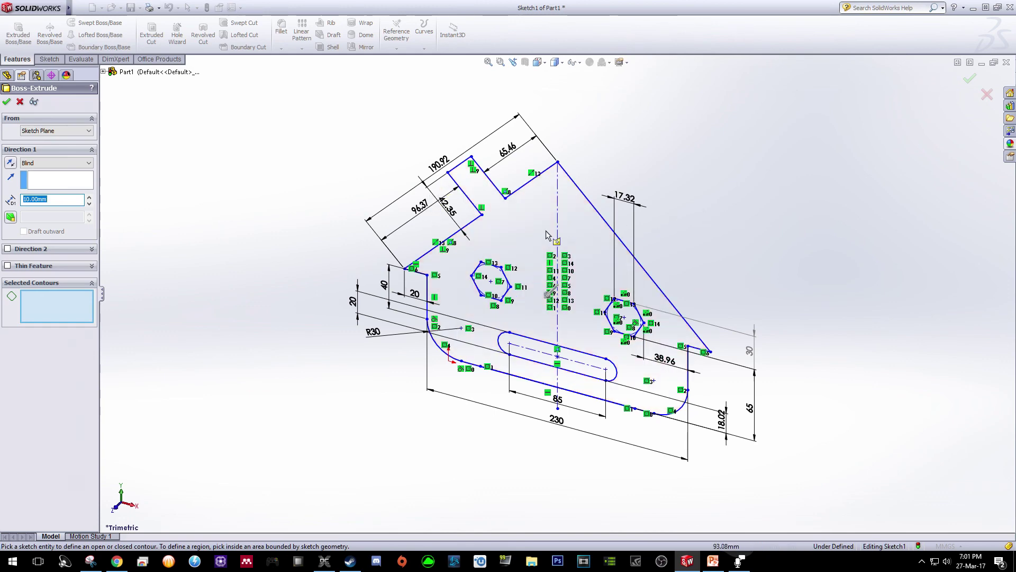
{"action": "left_click", "coordinate": [519, 222]}
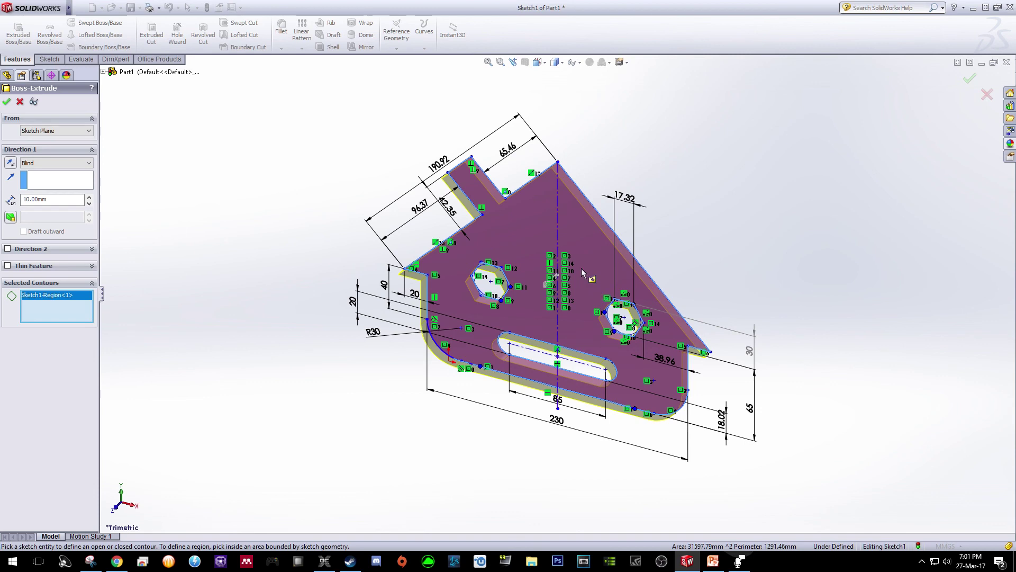
{"action": "left_click", "coordinate": [89, 196]}
{"action": "left_click", "coordinate": [89, 196]}
{"action": "left_click", "coordinate": [89, 196]}
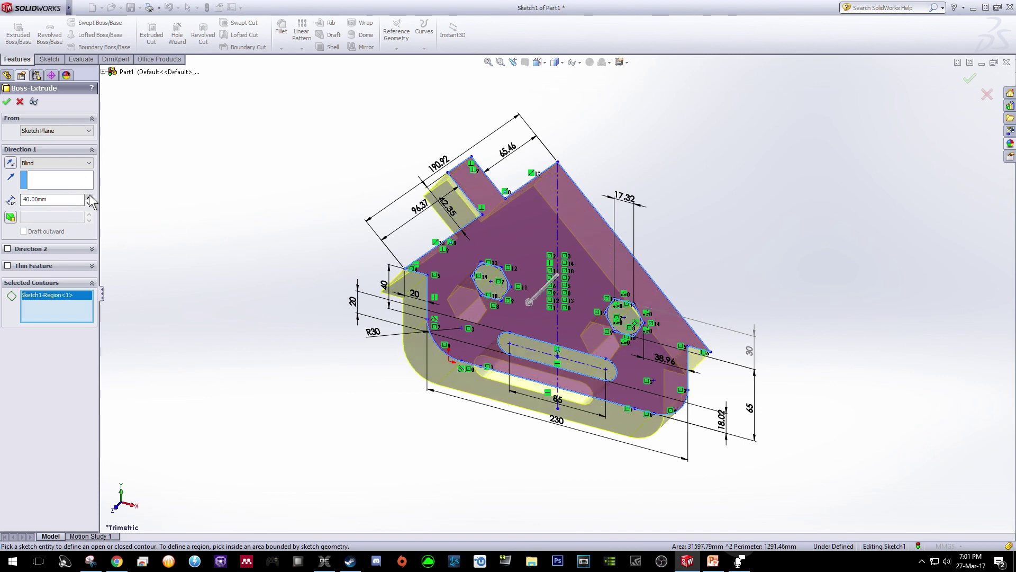
{"action": "left_click", "coordinate": [6, 101]}
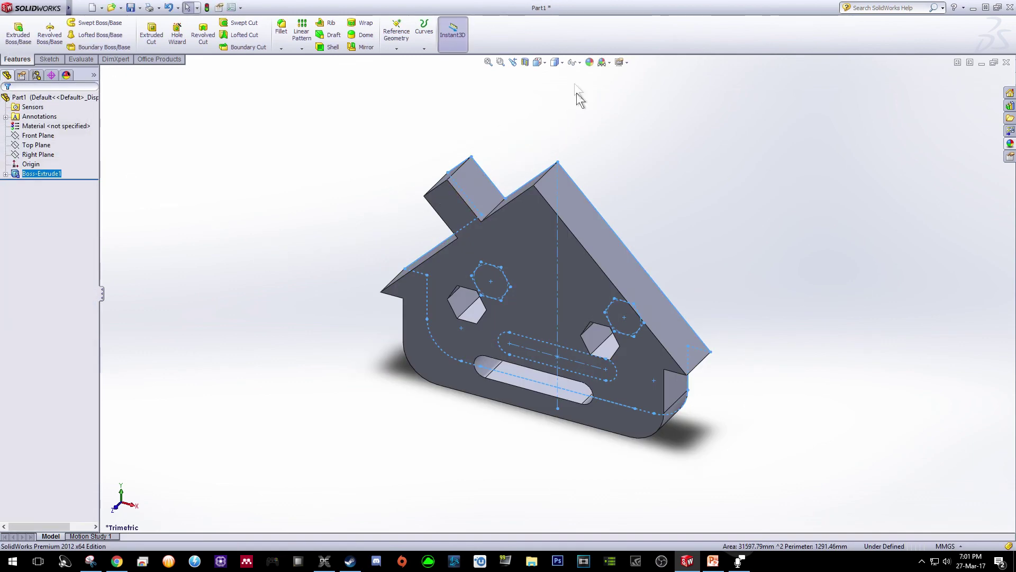
Step: Apply a yellow appearance (RGB 255, 255, 0) to the whole house-shaped part
{"action": "left_click", "coordinate": [696, 181]}
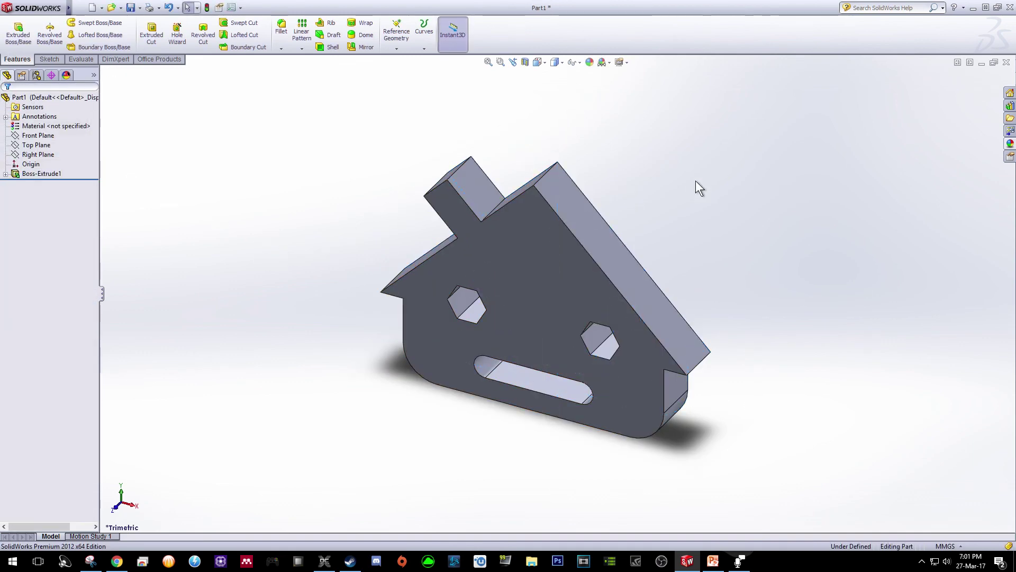
{"action": "left_click", "coordinate": [589, 60]}
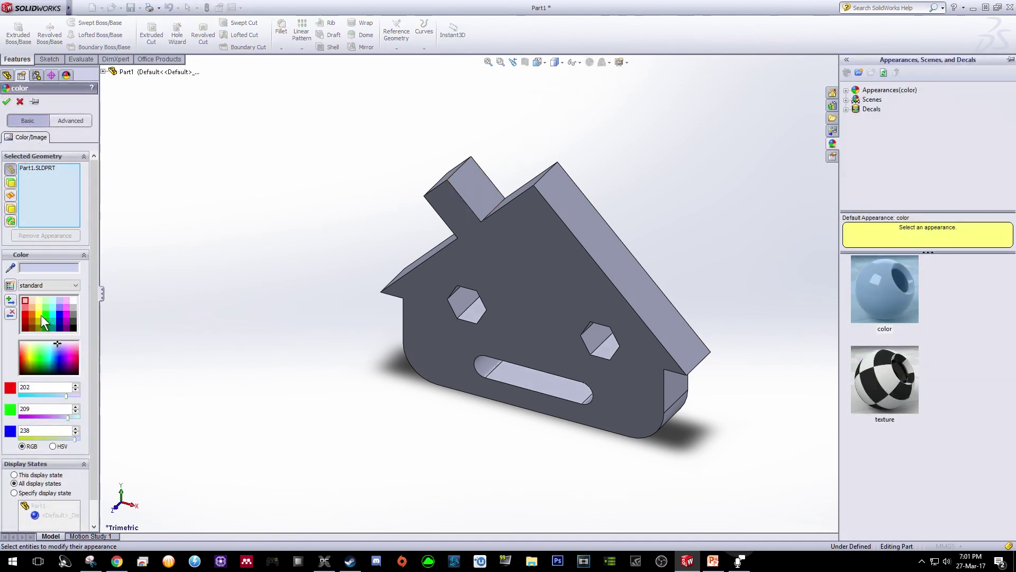
{"action": "left_click", "coordinate": [36, 314]}
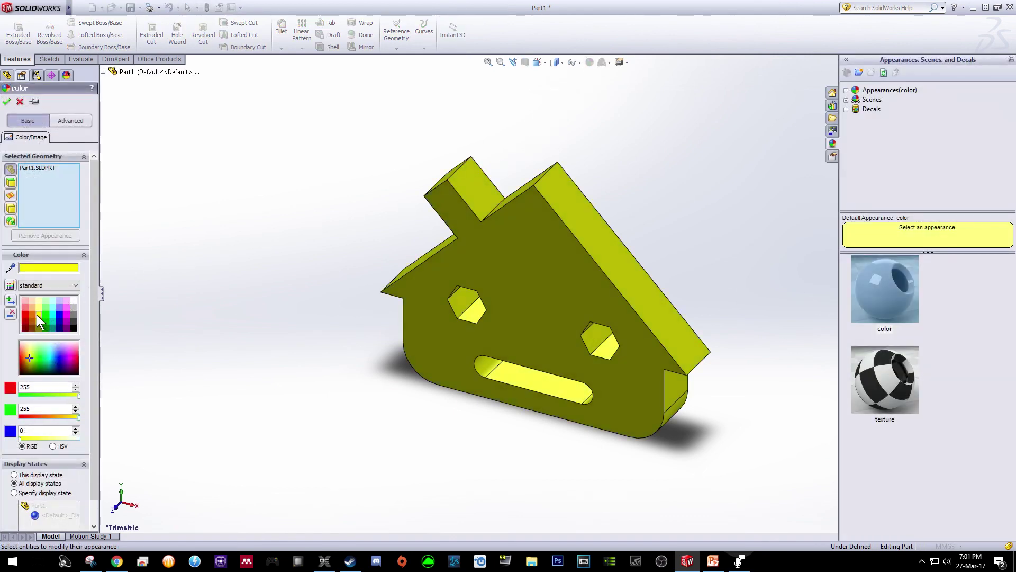
{"action": "left_click", "coordinate": [9, 102]}
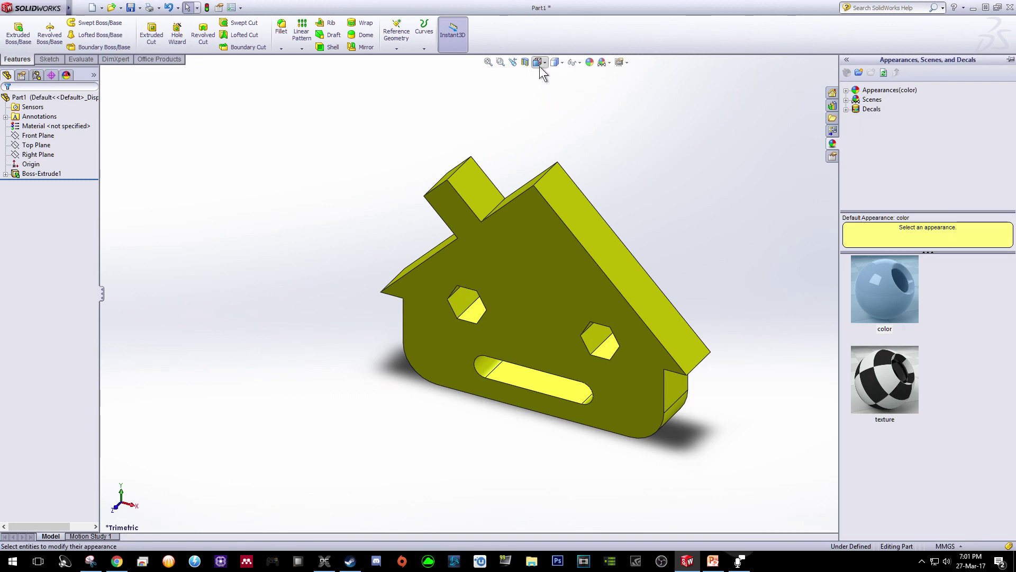